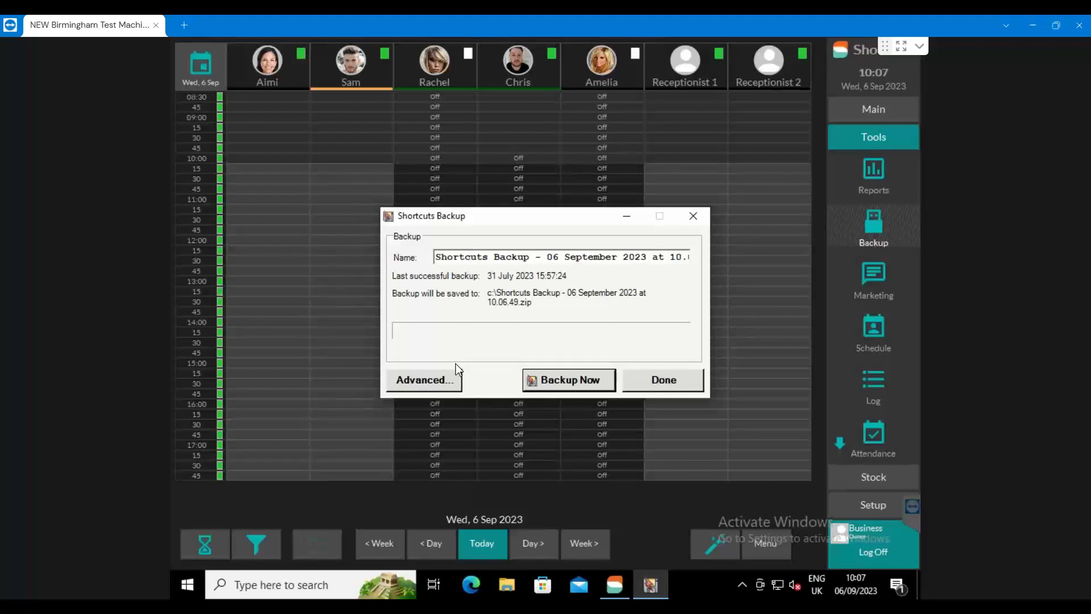
# - Start a backup under the default name and confirm it
pyautogui.click(540, 380)
pyautogui.click(537, 366)
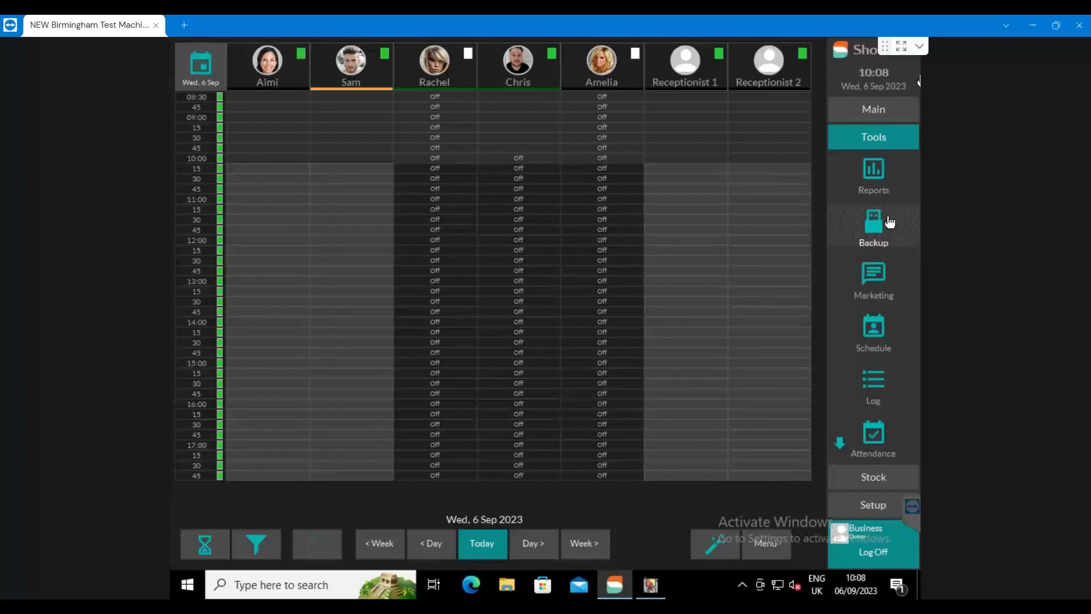
# - Add a new schedule type named College in the general schedule configuration
pyautogui.click(865, 504)
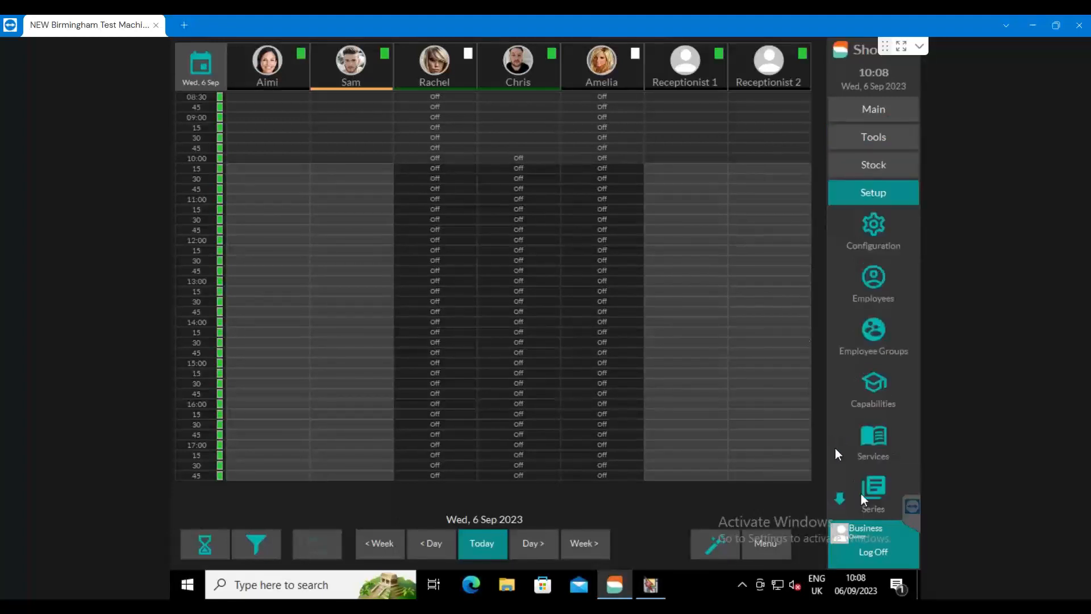
pyautogui.click(883, 223)
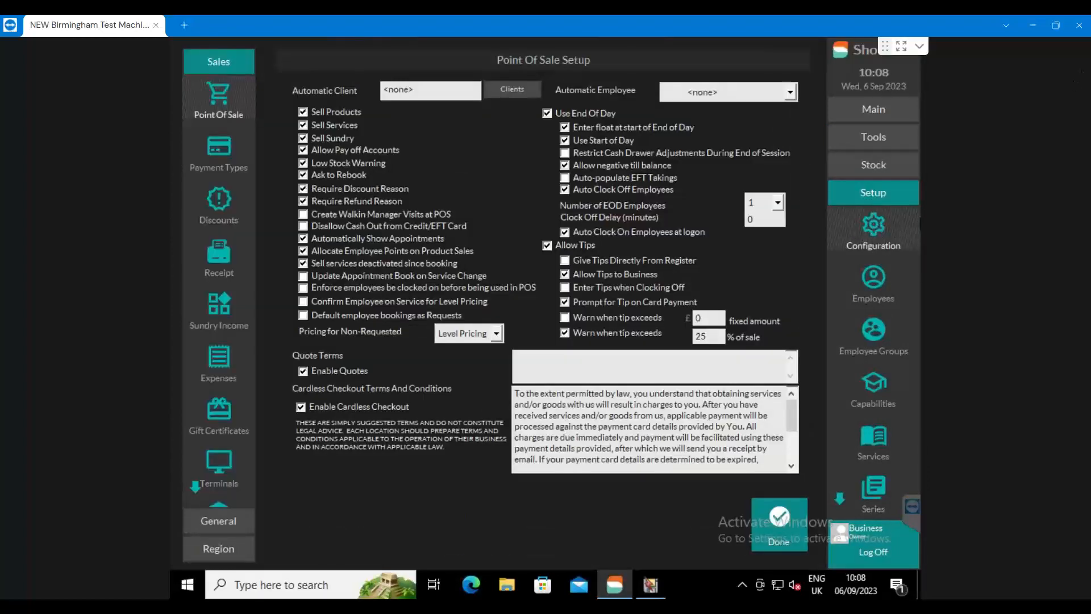
pyautogui.click(201, 521)
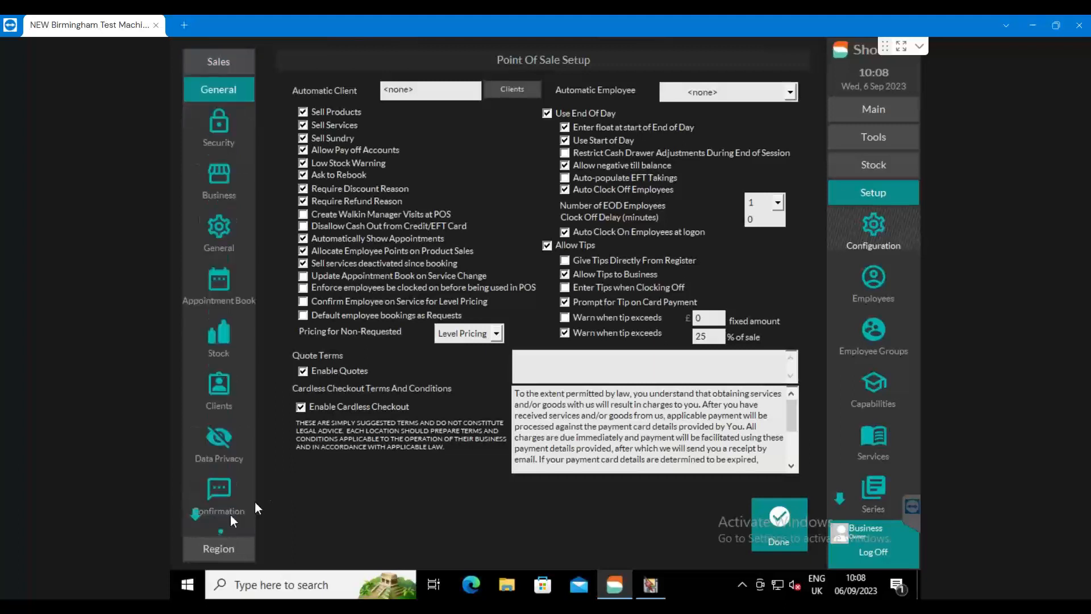
pyautogui.scroll(-3, 196, 520)
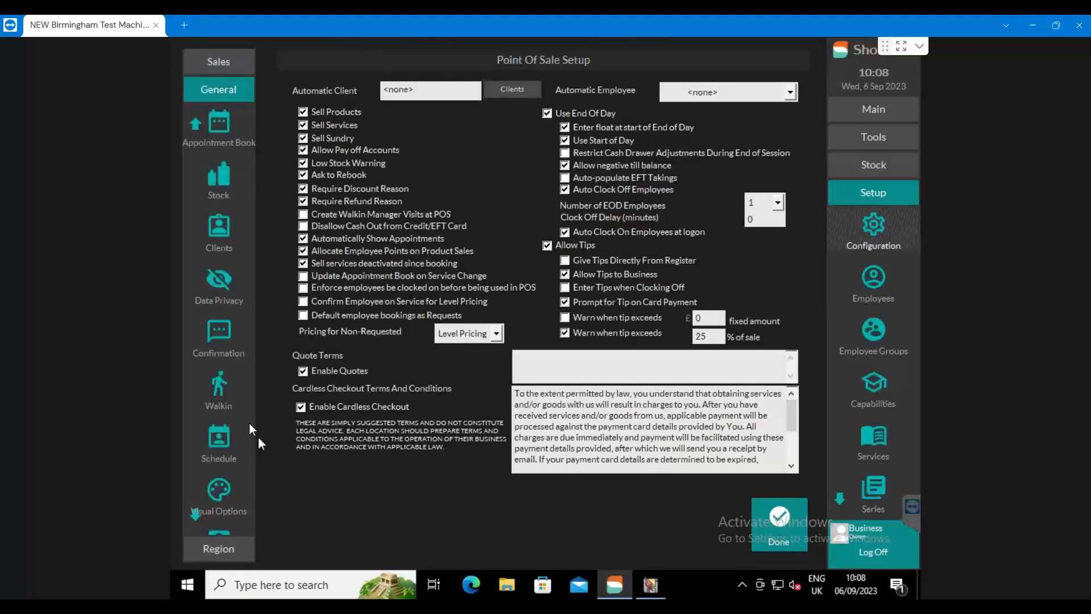
pyautogui.click(223, 443)
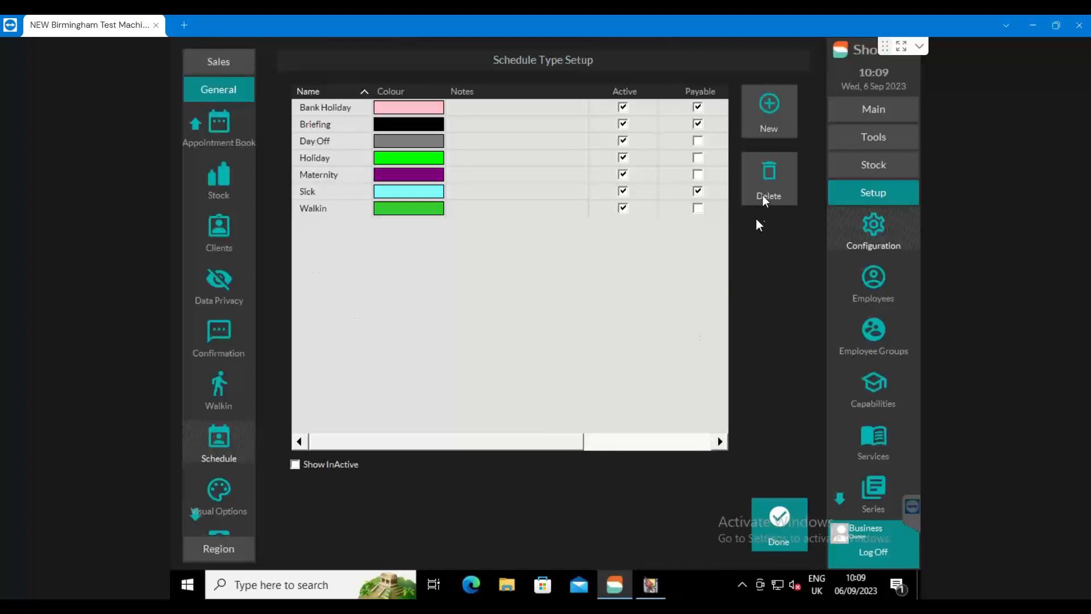
pyautogui.click(766, 114)
pyautogui.write('College')
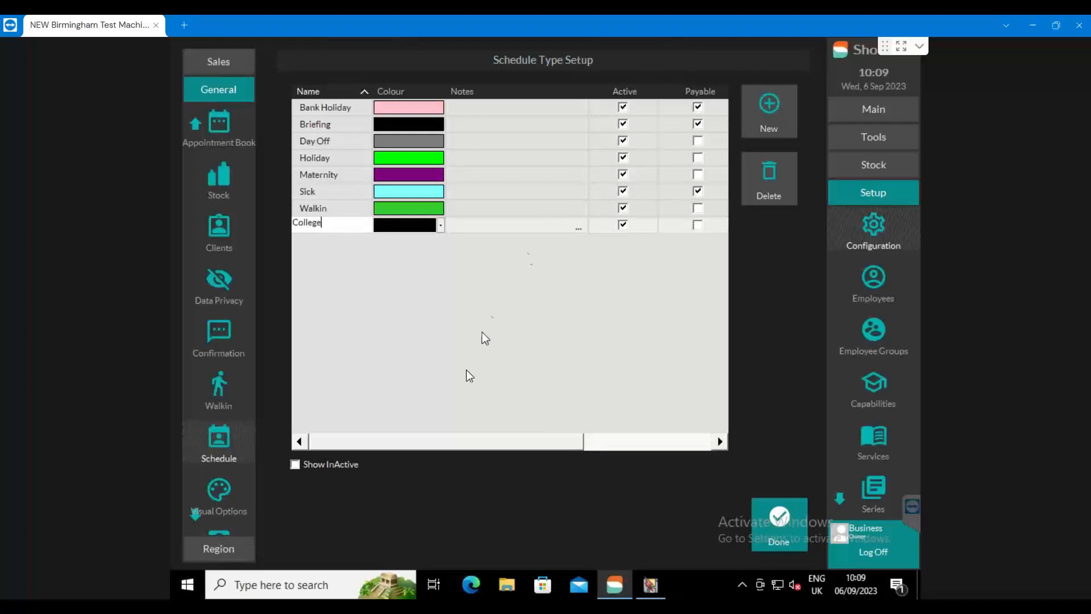
# - Mark the College schedule type as payable
pyautogui.moveTo(423, 440); pyautogui.dragTo(549, 438)
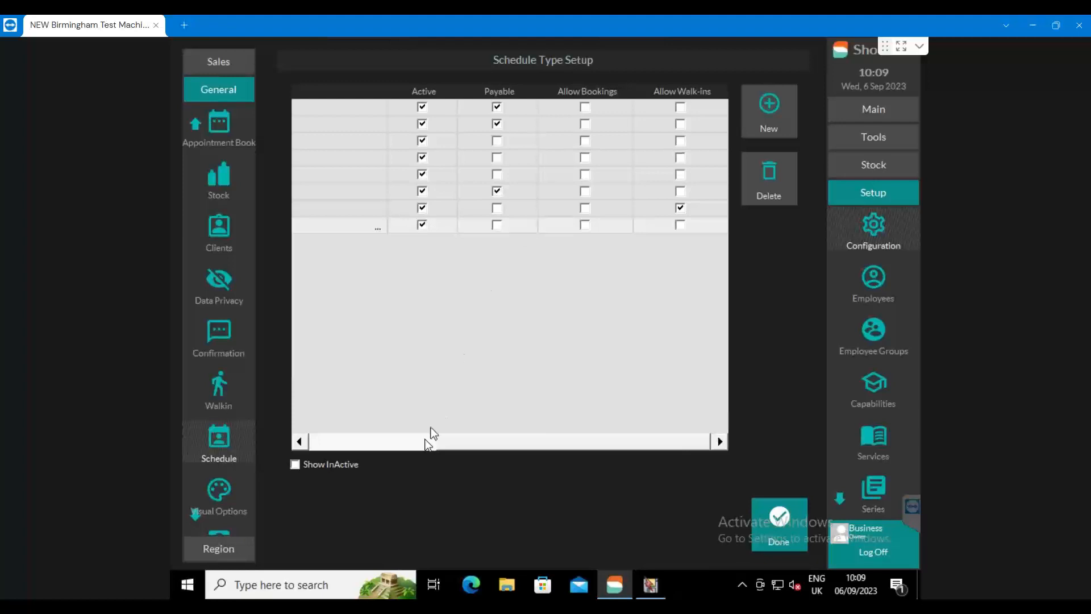
pyautogui.moveTo(458, 441); pyautogui.dragTo(304, 445)
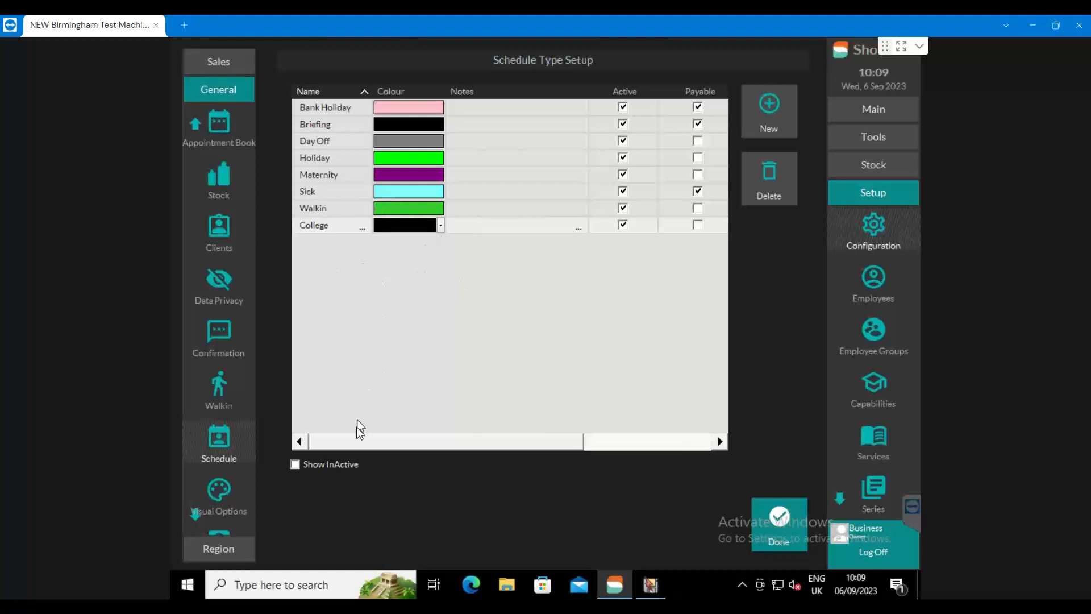
pyautogui.moveTo(356, 441); pyautogui.dragTo(434, 441)
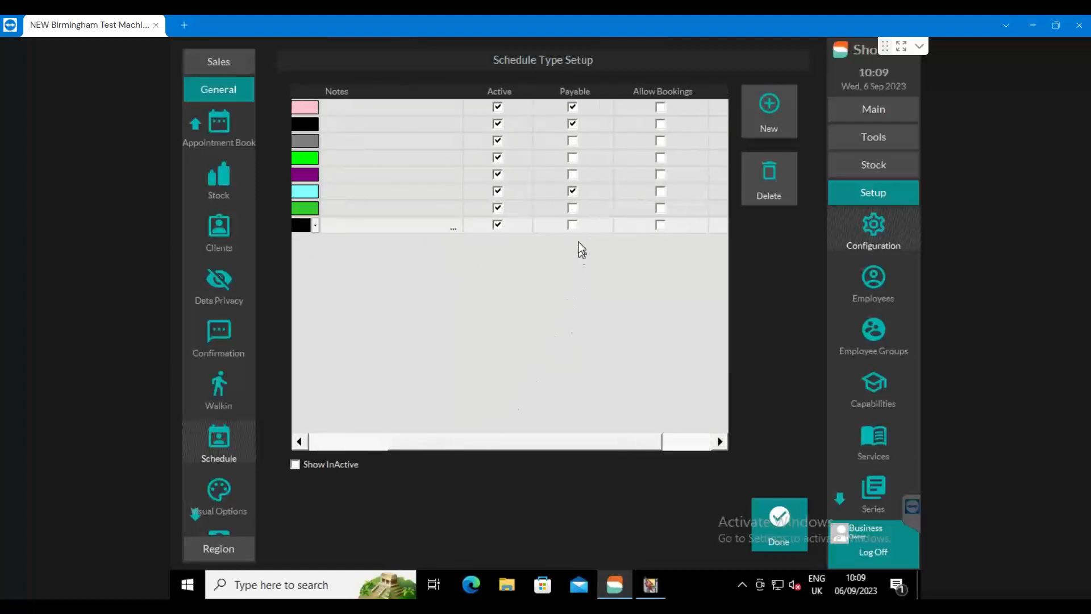
pyautogui.click(573, 226)
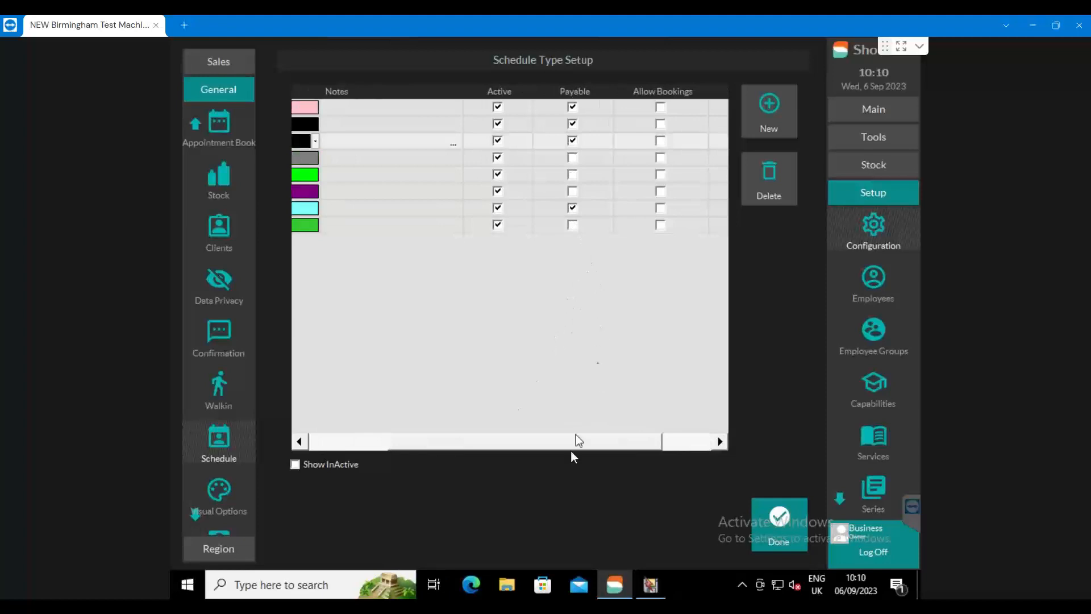
pyautogui.moveTo(563, 439); pyautogui.dragTo(414, 441)
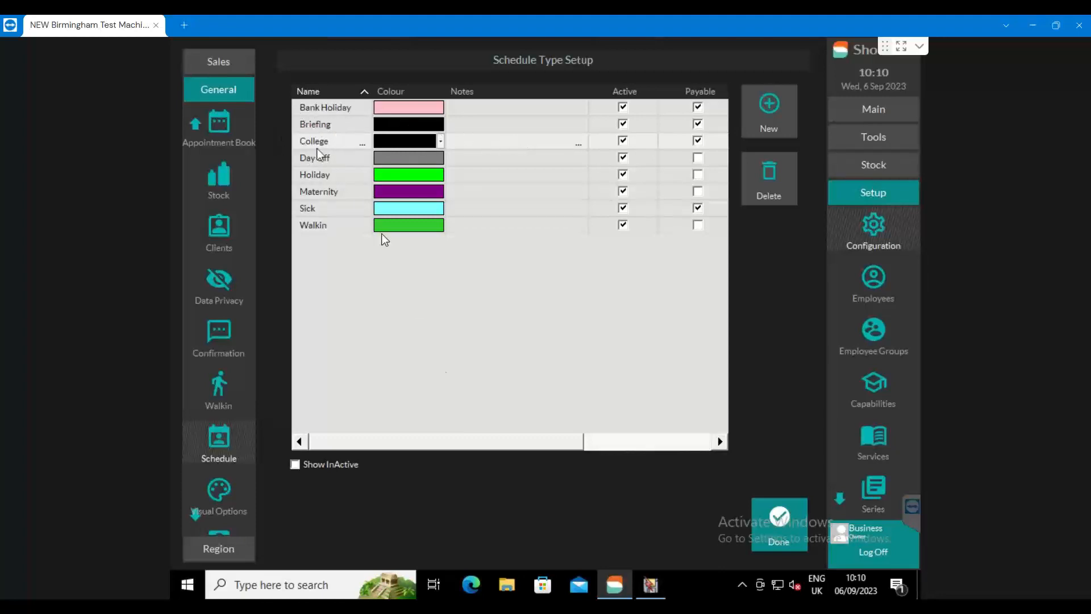
# - Try the Allow Bookings and Allow Walk-ins options on the College type, switching each on and back off
pyautogui.moveTo(414, 442); pyautogui.dragTo(525, 457)
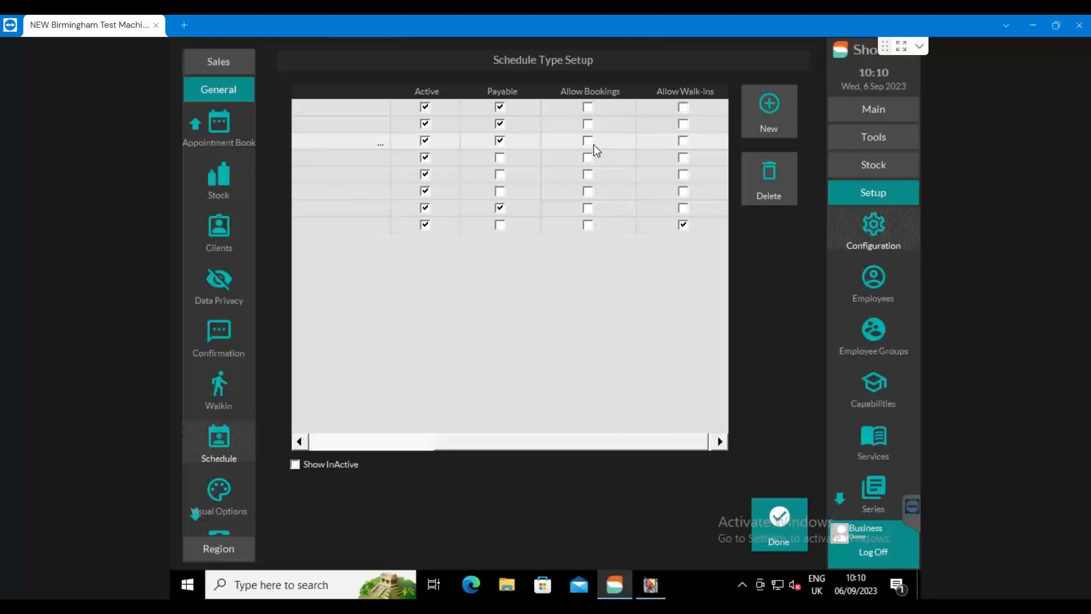
pyautogui.click(588, 140)
pyautogui.click(587, 141)
pyautogui.click(684, 144)
pyautogui.click(684, 141)
pyautogui.moveTo(630, 445); pyautogui.dragTo(487, 445)
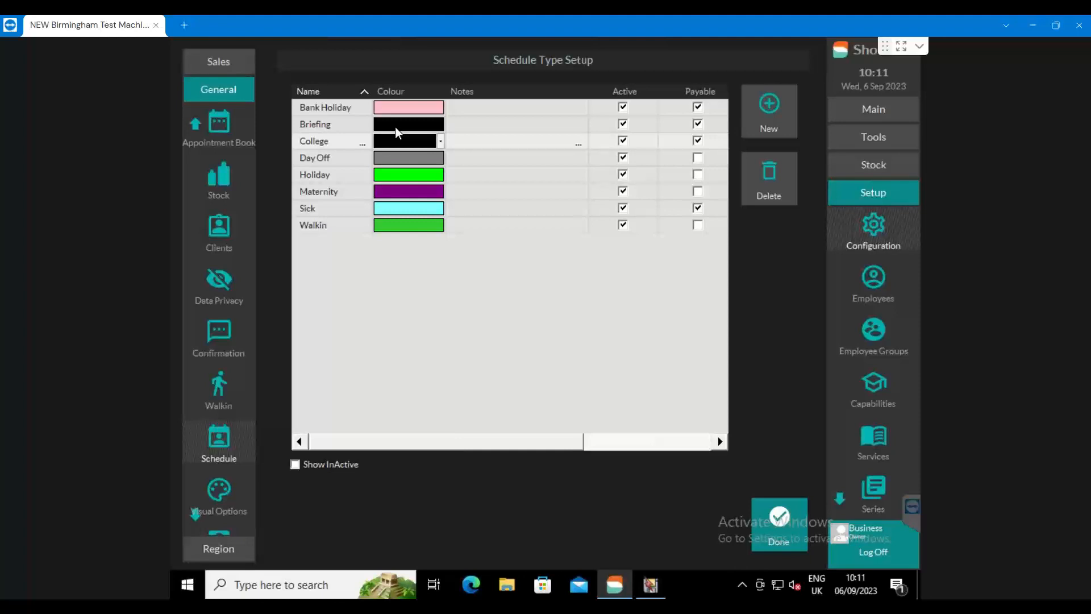
# - Try to give the College type a custom colour with hue 35 and saturation 199
pyautogui.click(441, 142)
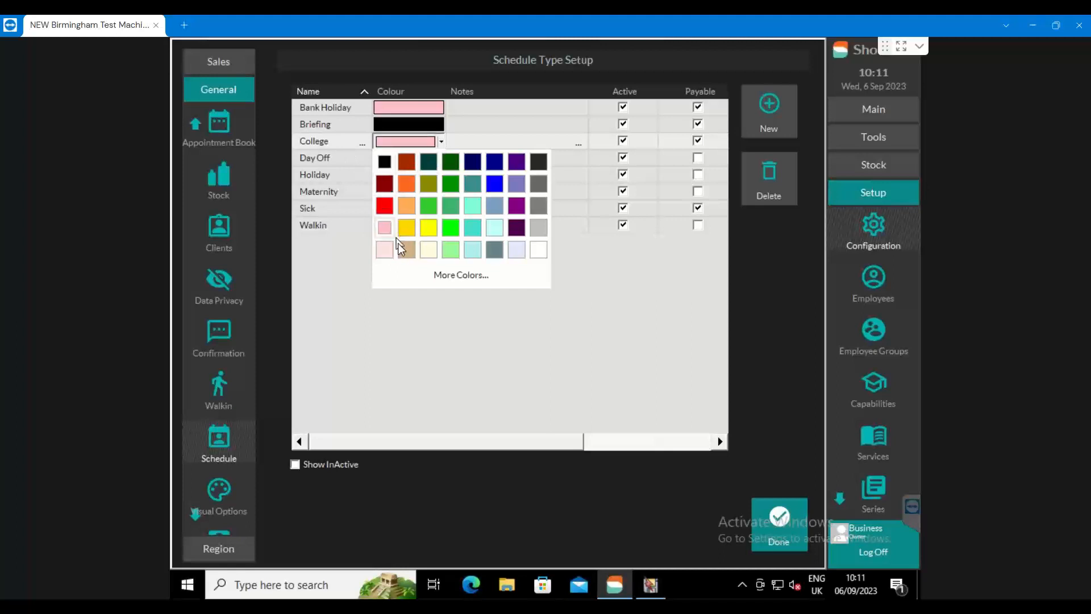
pyautogui.click(461, 277)
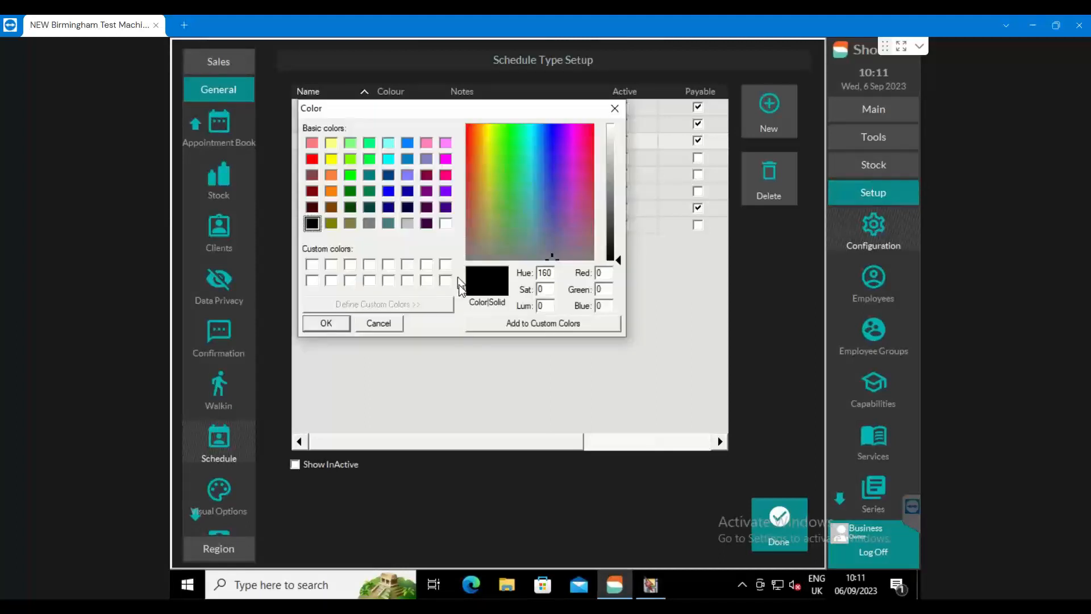
pyautogui.click(530, 206)
pyautogui.moveTo(508, 183); pyautogui.dragTo(583, 171)
pyautogui.moveTo(496, 154); pyautogui.dragTo(485, 147)
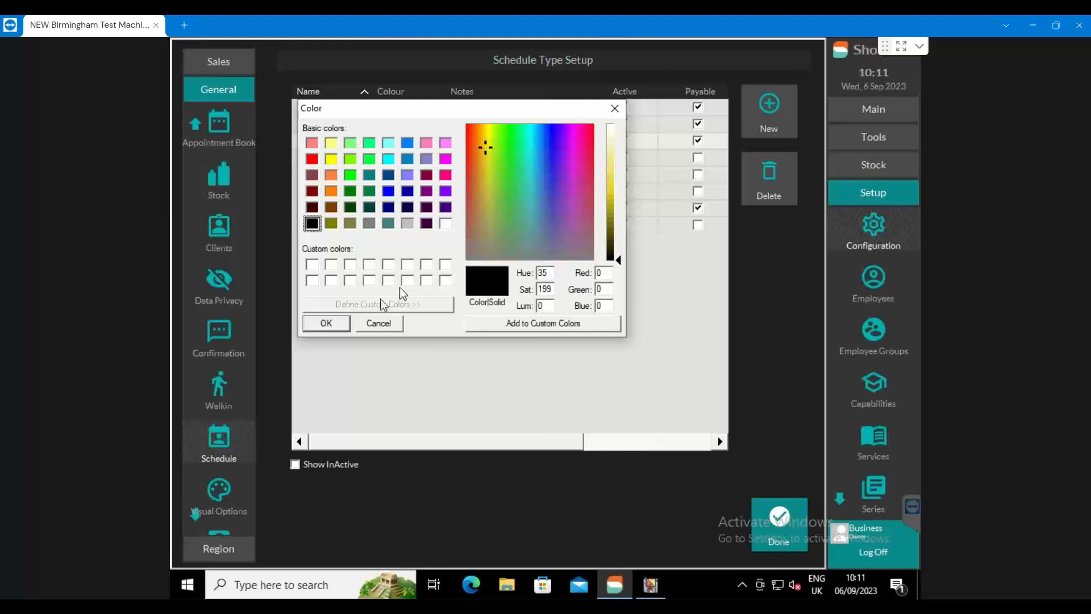
pyautogui.click(326, 323)
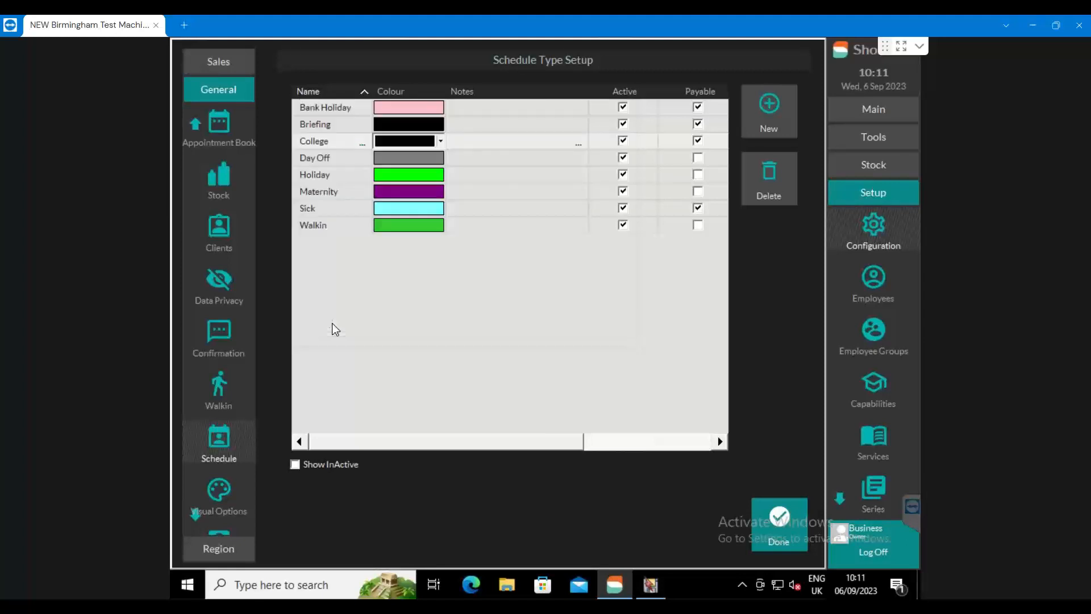
# - Set the College type's colour to the basic bright yellow and save the configuration
pyautogui.click(412, 143)
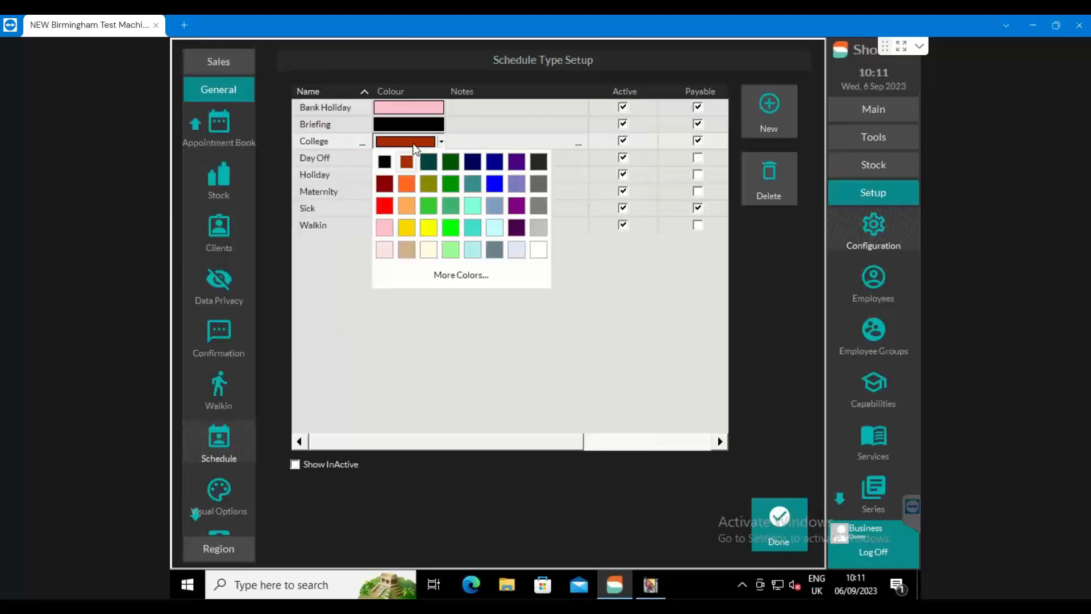
pyautogui.click(436, 274)
pyautogui.click(332, 159)
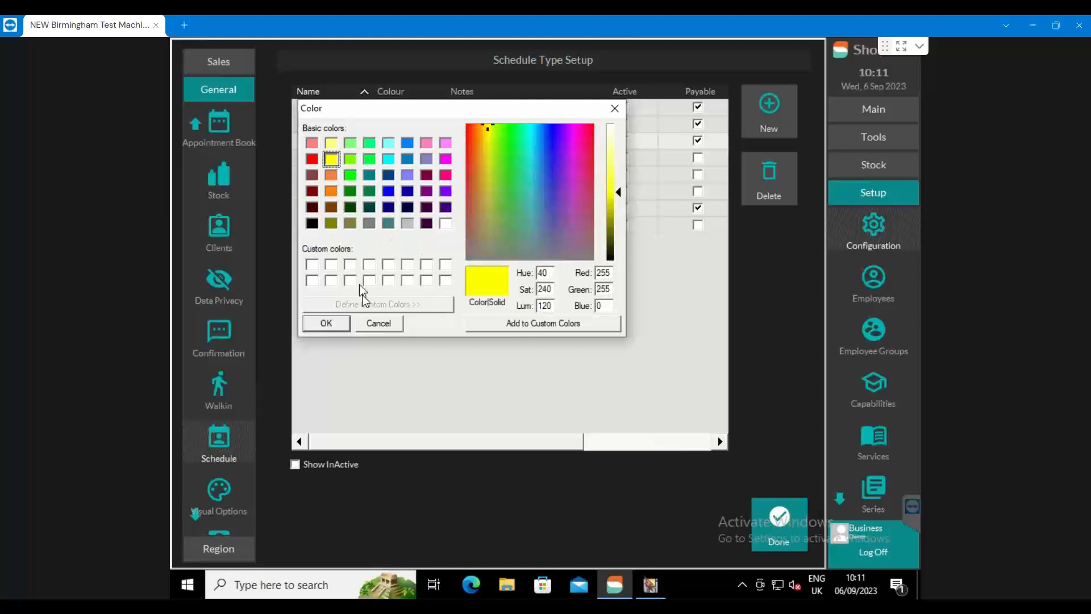
pyautogui.click(325, 322)
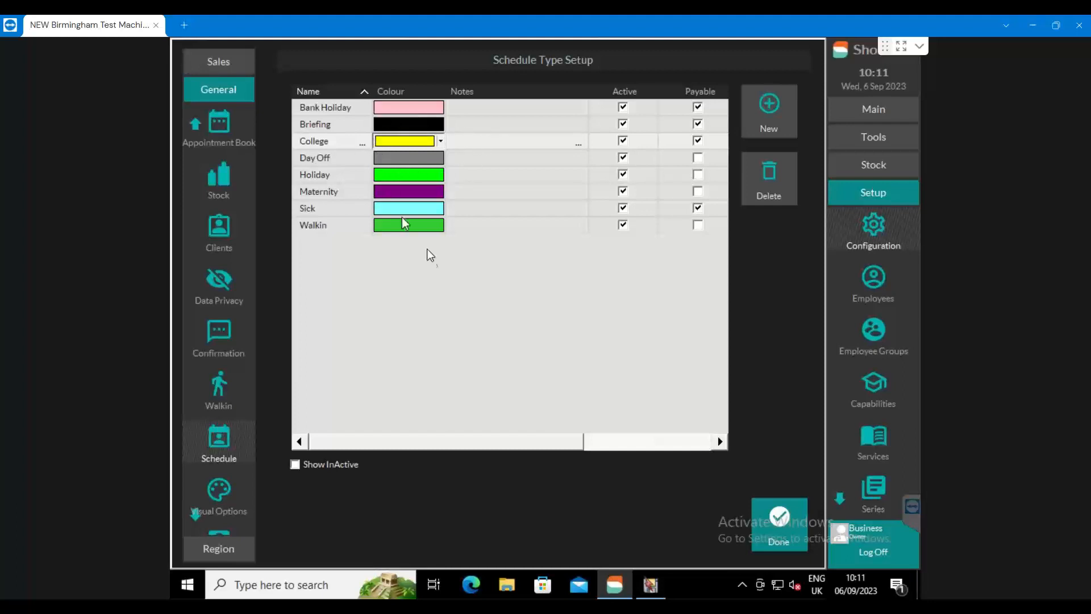
pyautogui.click(777, 518)
pyautogui.click(698, 324)
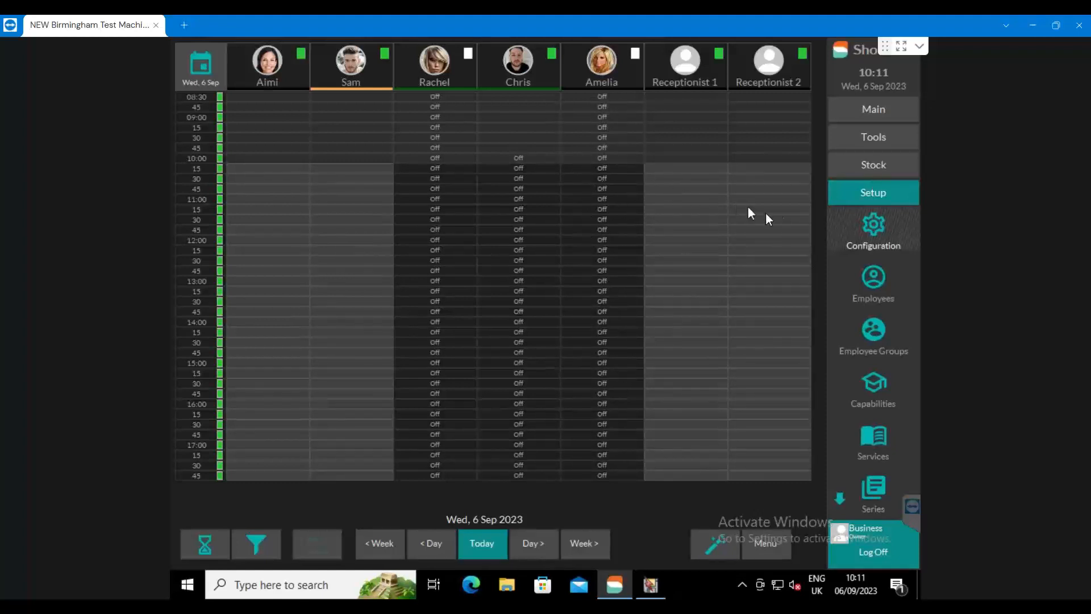
# - Review the Visual Options in the general configuration, including the roster colours setting for the appointment book, and close the configuration
pyautogui.click(872, 219)
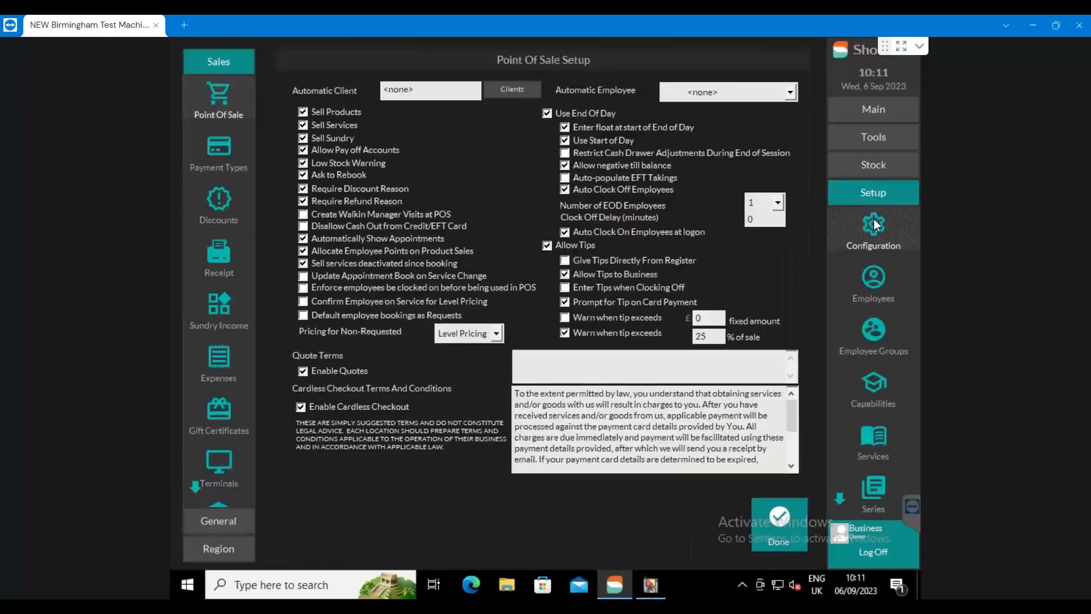
pyautogui.click(206, 527)
pyautogui.click(196, 513)
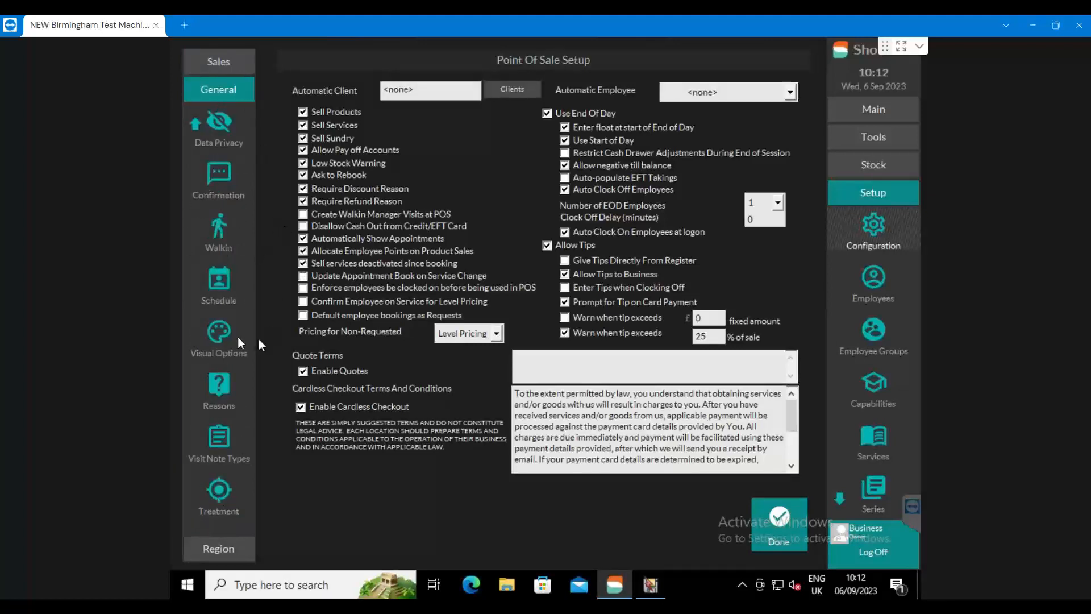
pyautogui.click(224, 341)
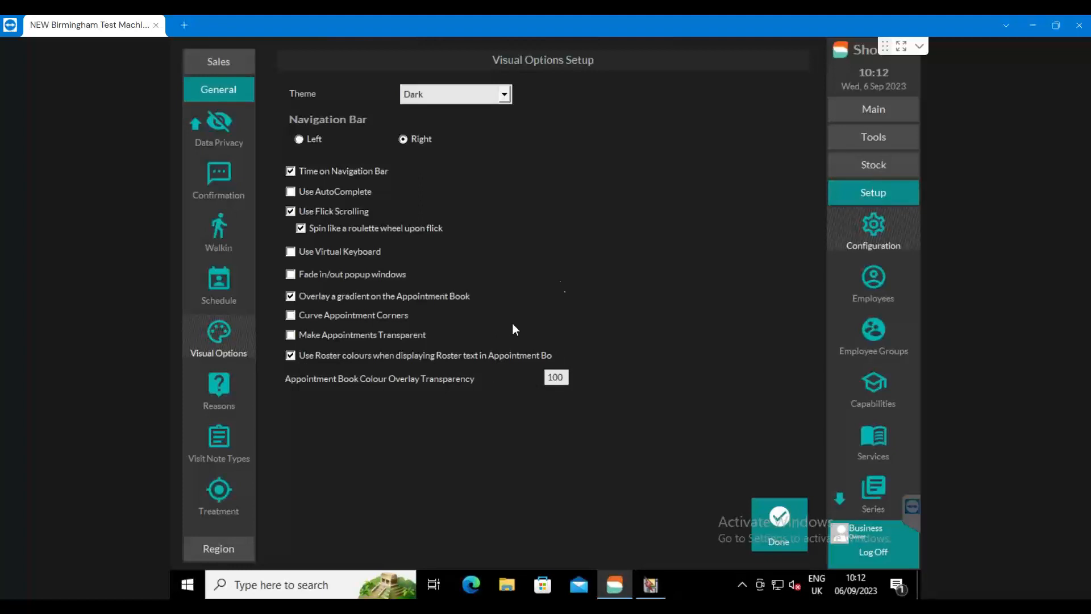
pyautogui.click(762, 514)
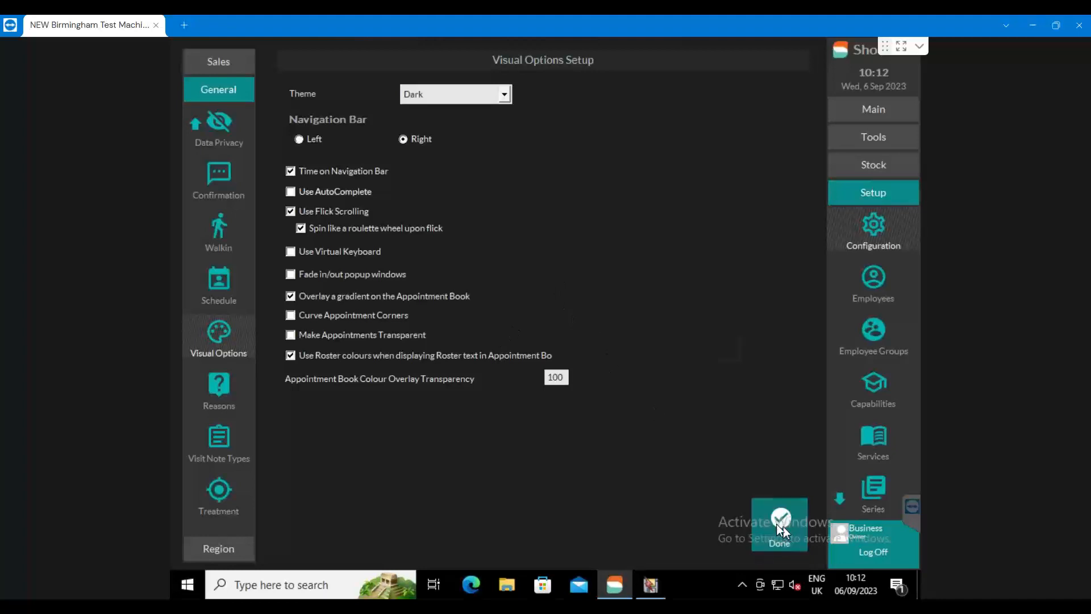
pyautogui.click(710, 299)
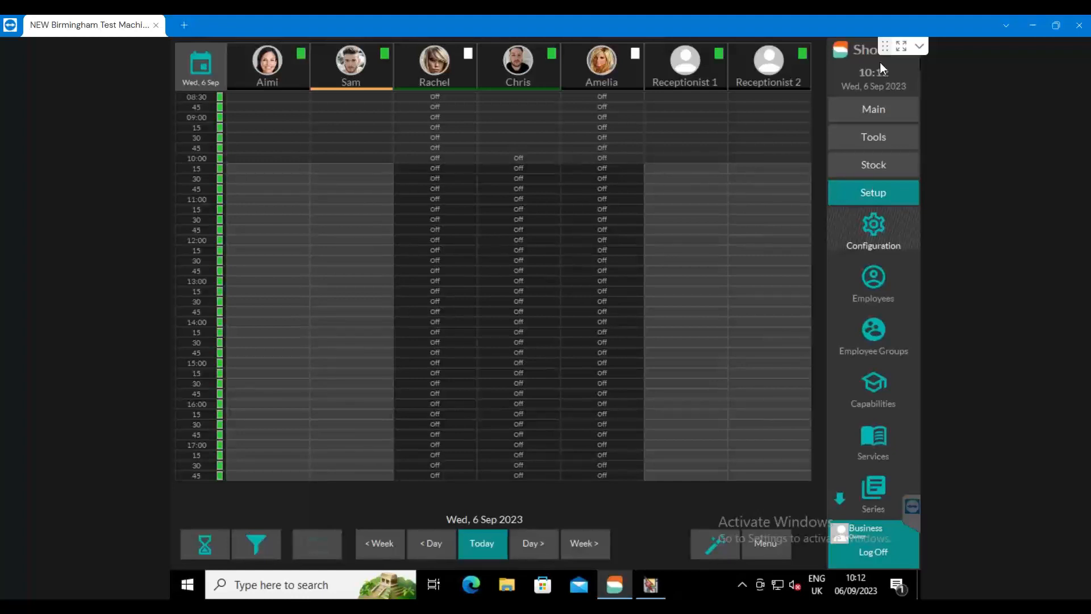
# - Bring the backup window back up and close it
pyautogui.click(871, 142)
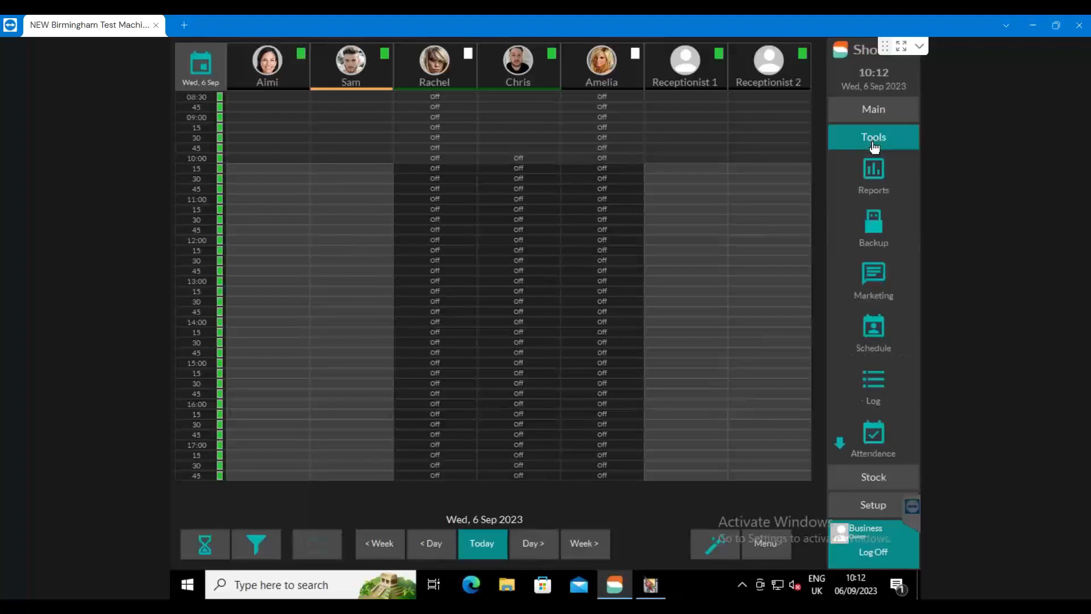
pyautogui.click(875, 226)
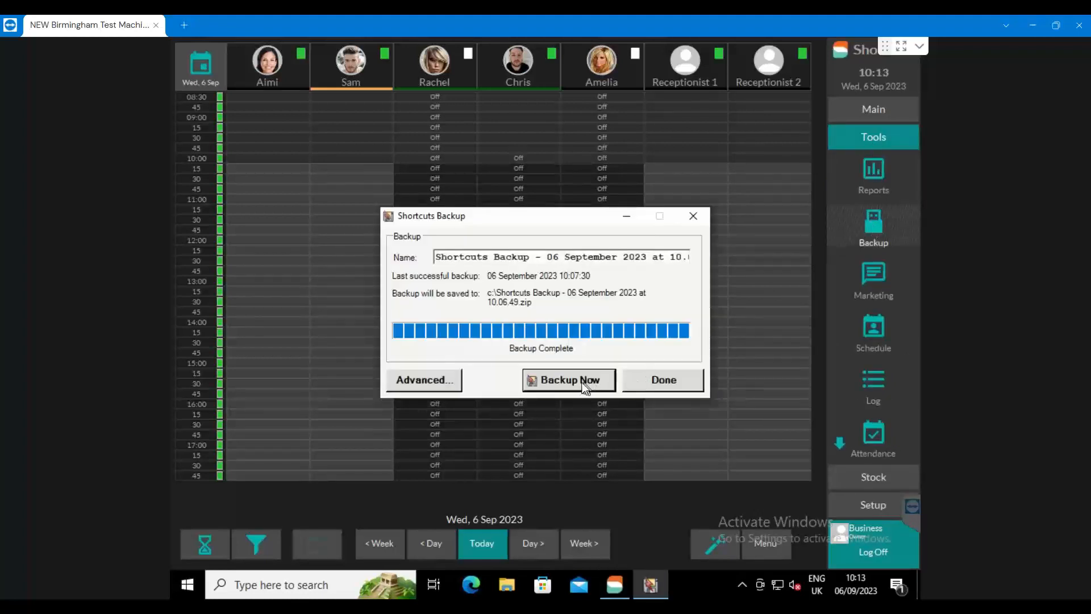
pyautogui.click(654, 382)
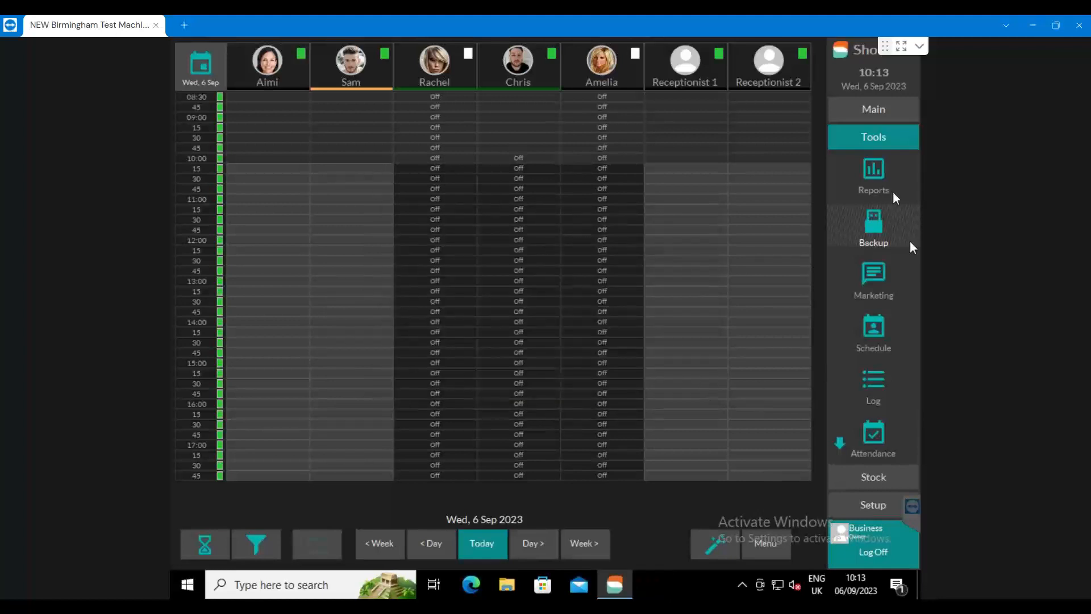
# - Open the employee schedule and dismiss the online marketing notification
pyautogui.click(876, 120)
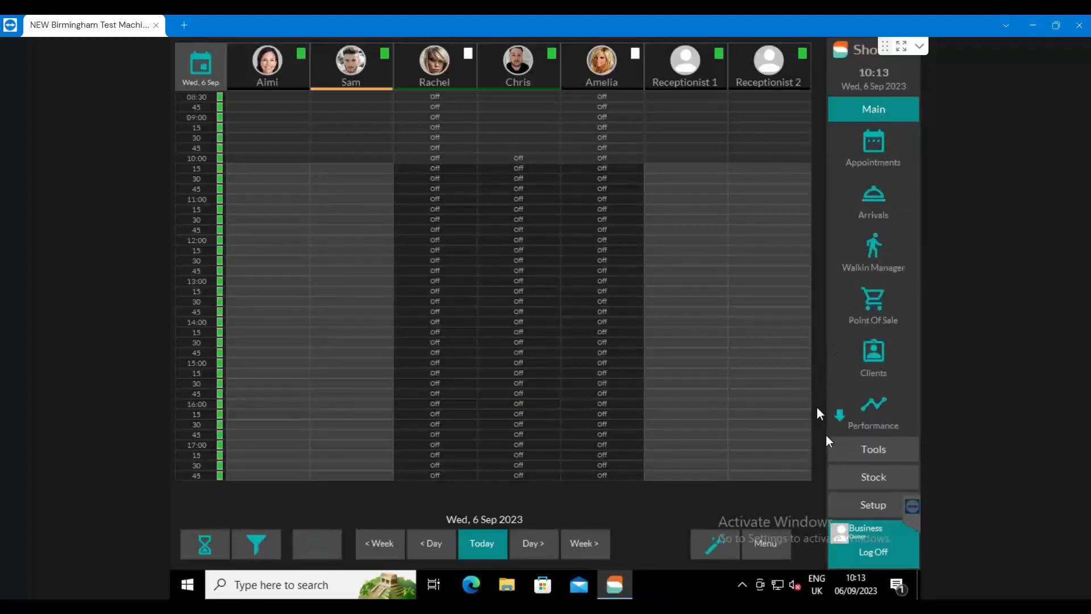
pyautogui.click(855, 459)
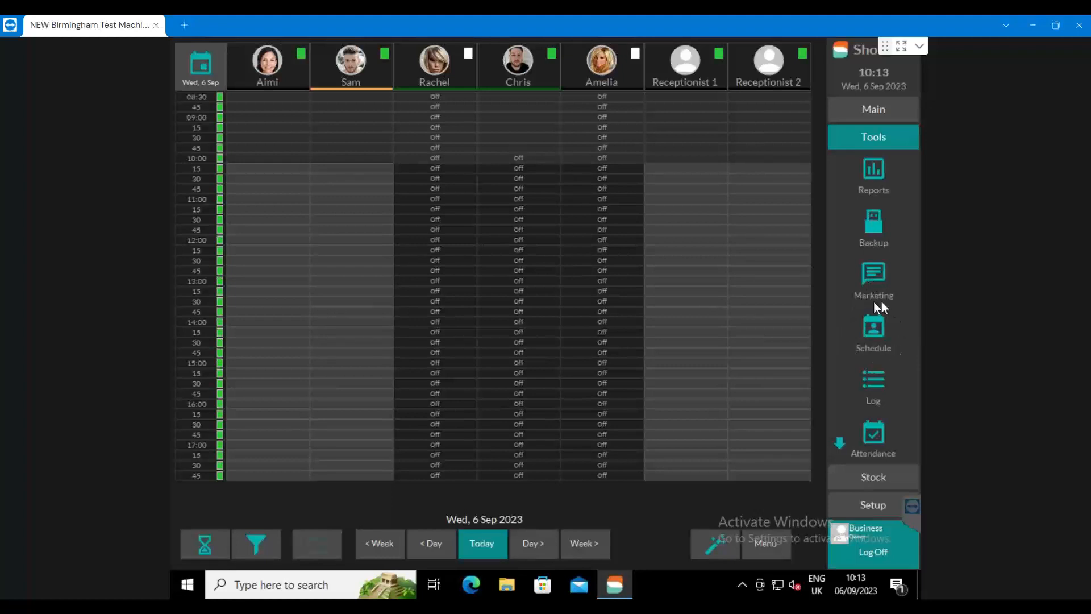
pyautogui.click(871, 337)
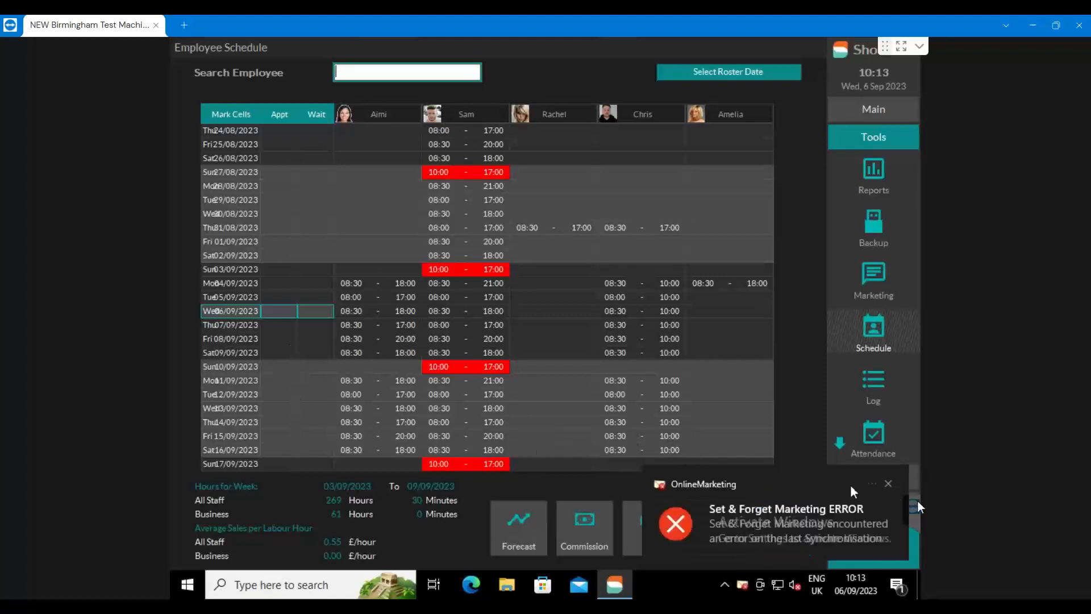
pyautogui.click(887, 484)
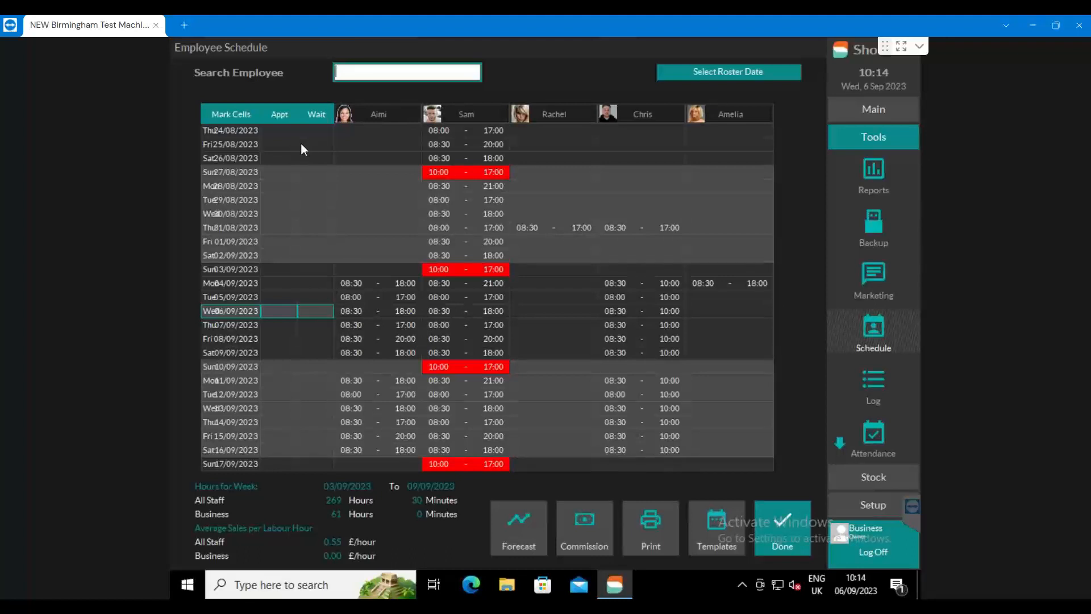
pyautogui.scroll(-9, 307, 506)
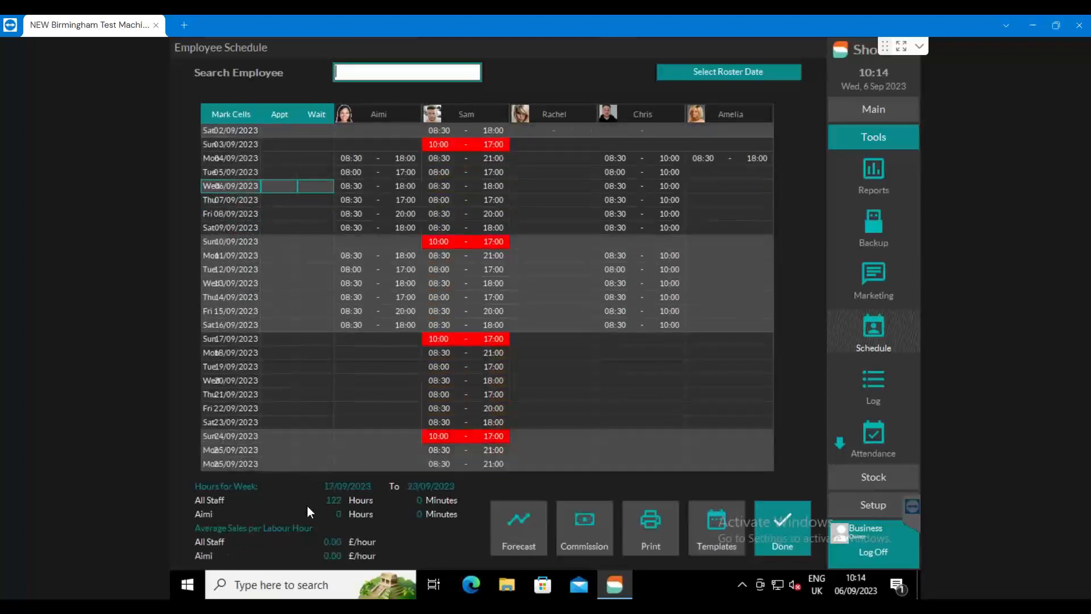
# - Examine the all-staff roster across past and upcoming weeks, from late August to mid-December 2023
pyautogui.scroll(-3, 307, 506)
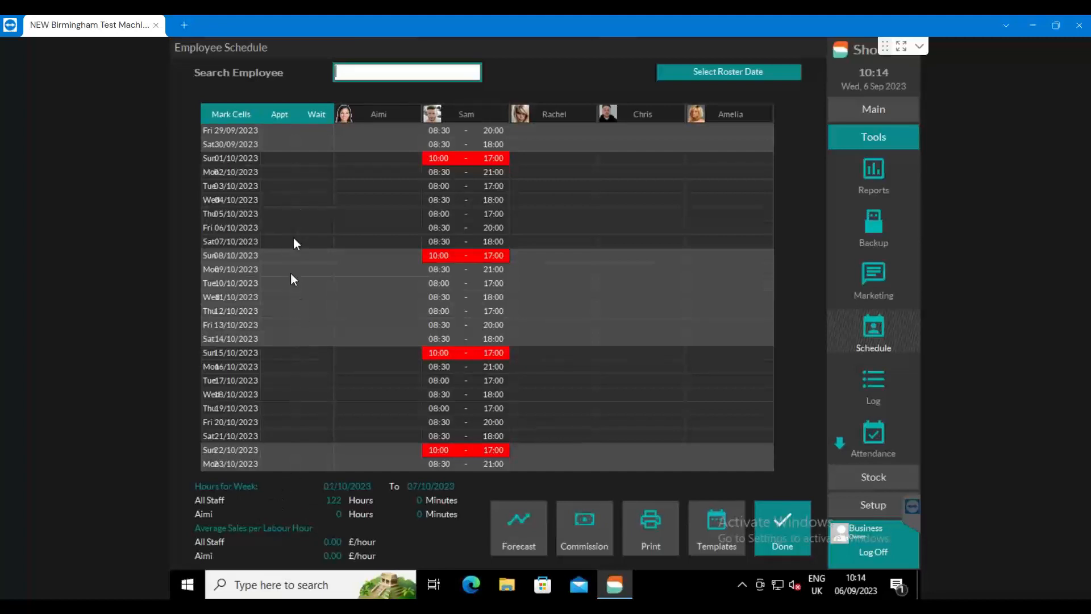
pyautogui.scroll(-9, 302, 490)
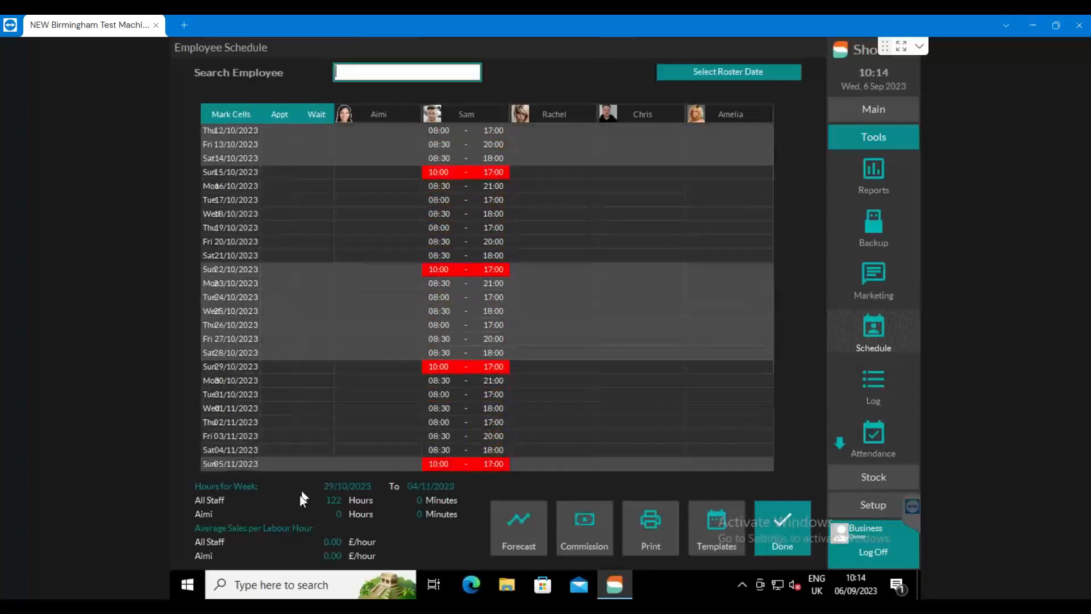
pyautogui.scroll(-8, 299, 495)
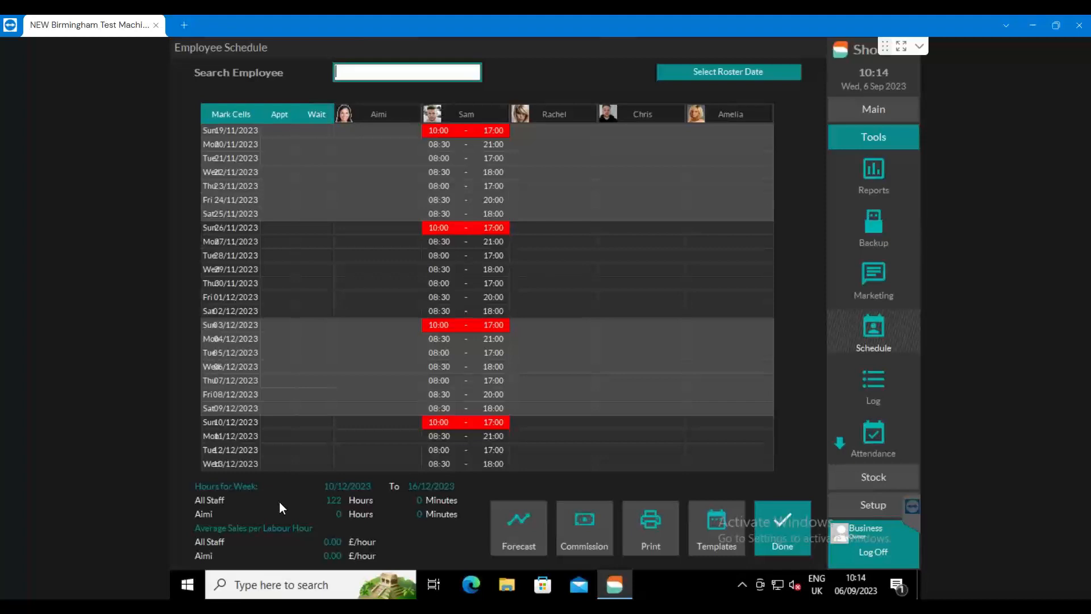
pyautogui.scroll(2, 318, 57)
pyautogui.scroll(10, 316, 46)
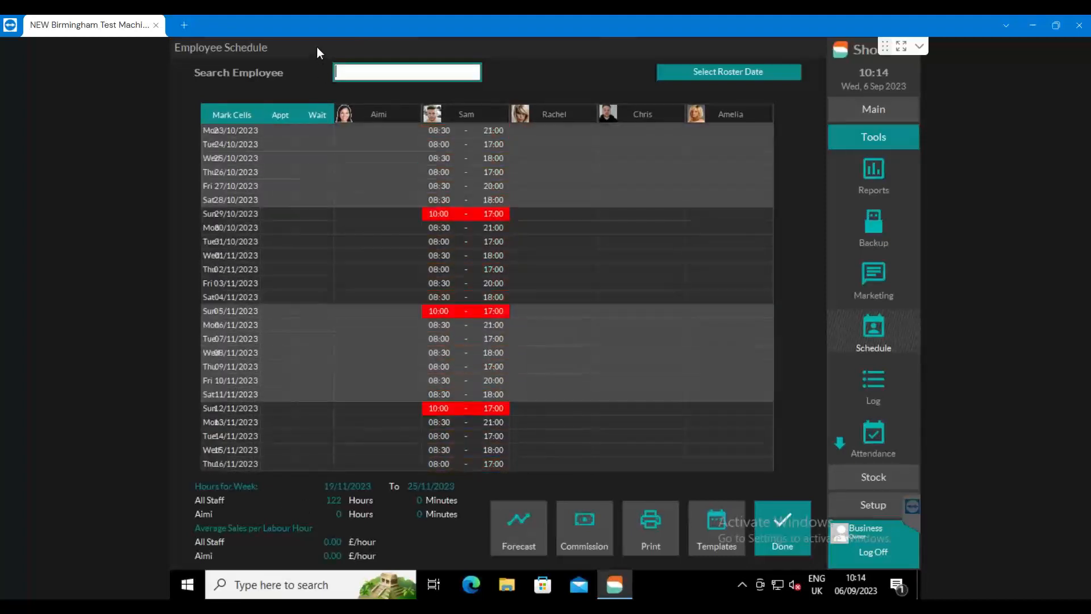
pyautogui.scroll(10, 317, 49)
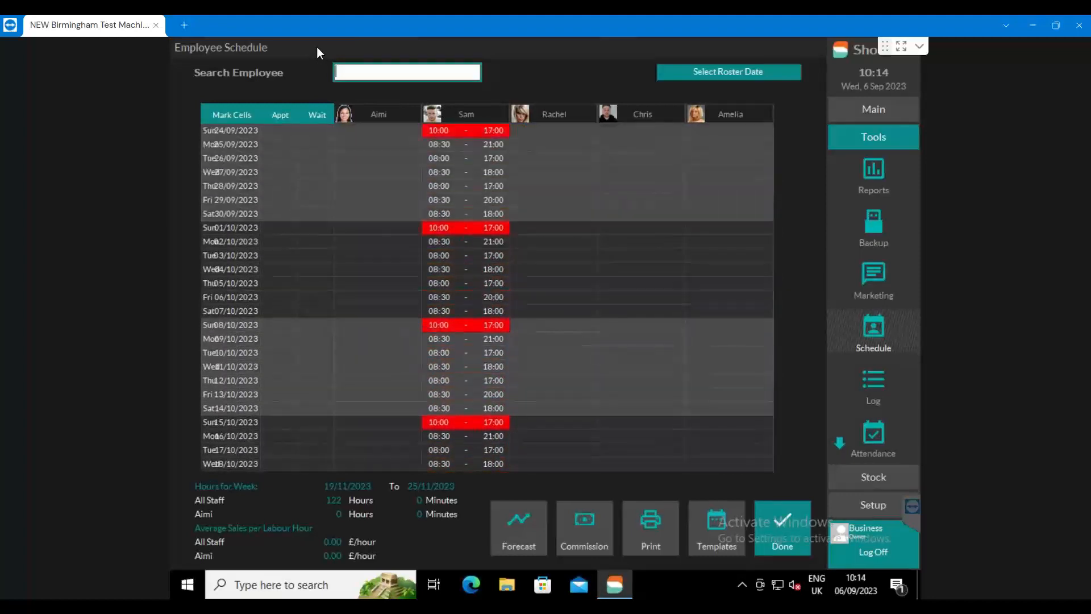
pyautogui.scroll(9, 315, 45)
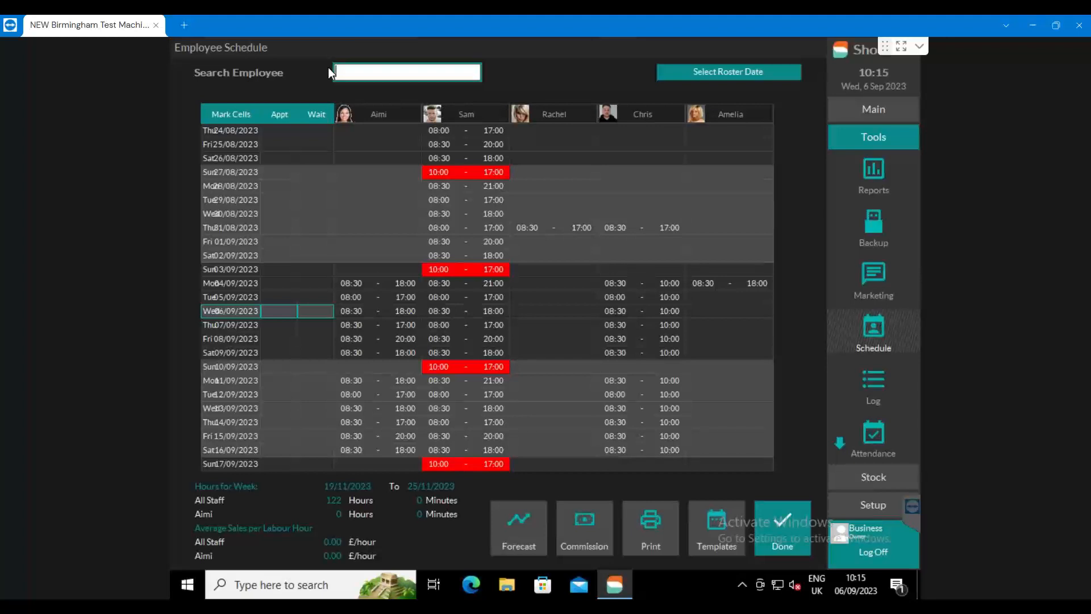
pyautogui.scroll(-3, 330, 397)
pyautogui.scroll(-10, 304, 526)
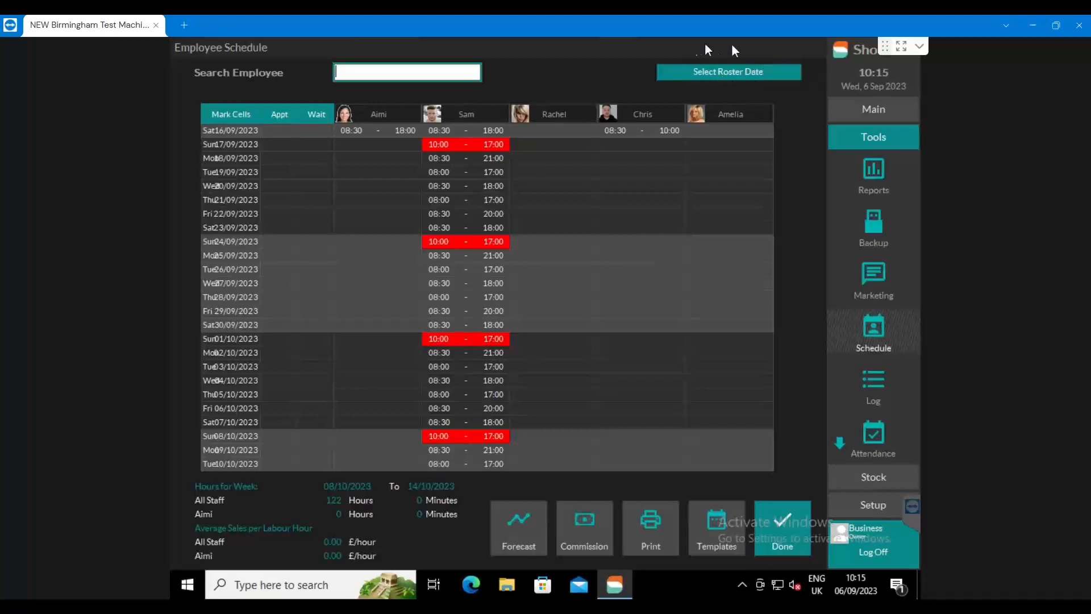
# - Jump the roster to late December 2023 by selecting a roster date, and return it to 6 September 2023
pyautogui.click(705, 71)
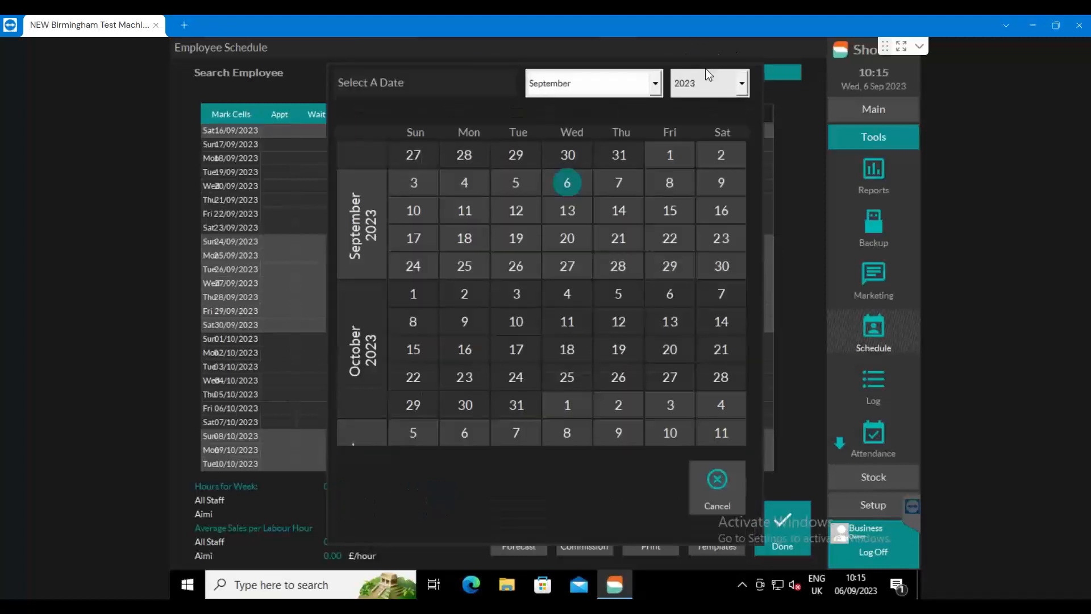
pyautogui.click(661, 83)
pyautogui.click(731, 90)
pyautogui.click(732, 89)
pyautogui.moveTo(741, 223); pyautogui.dragTo(740, 284)
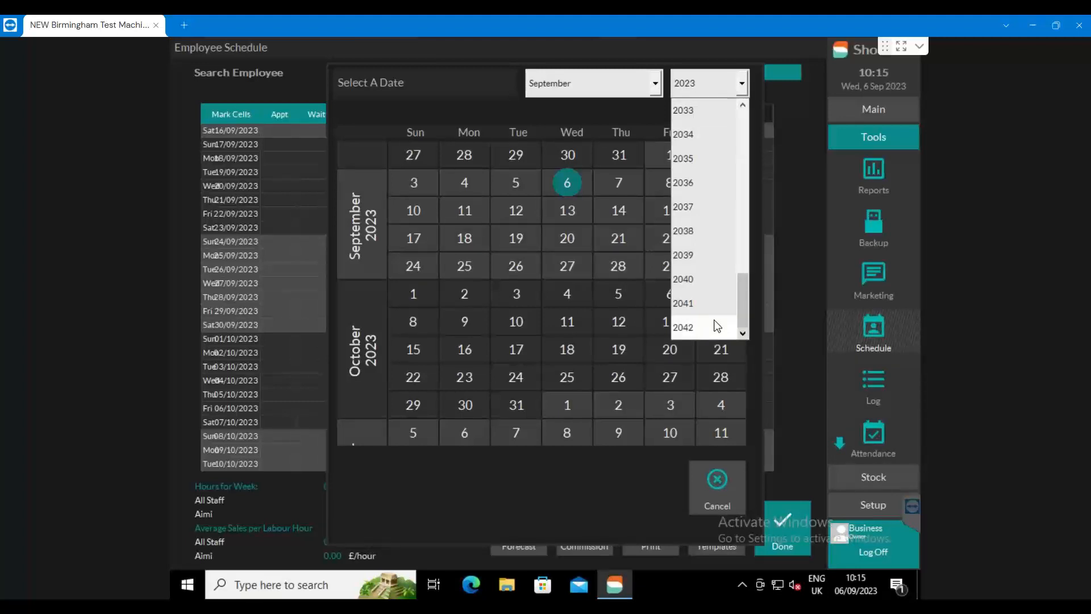
pyautogui.click(498, 80)
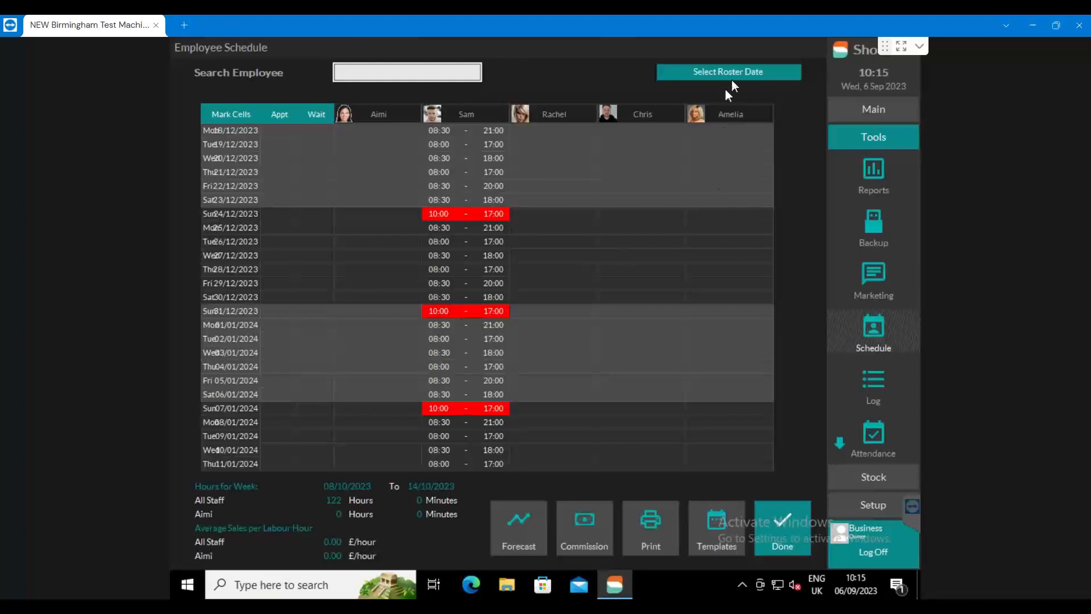
pyautogui.click(730, 76)
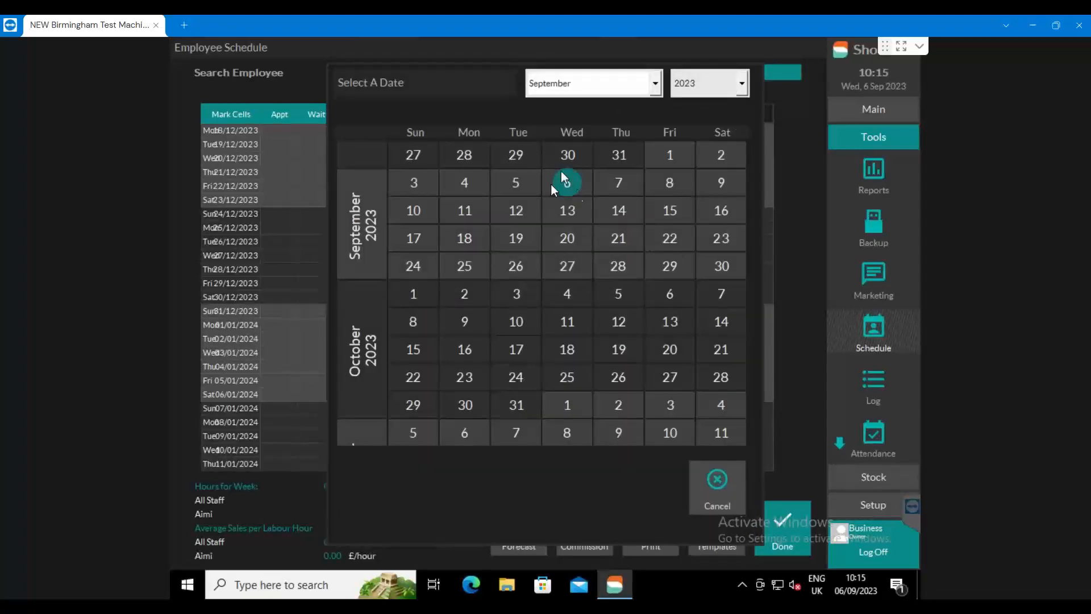
pyautogui.click(570, 189)
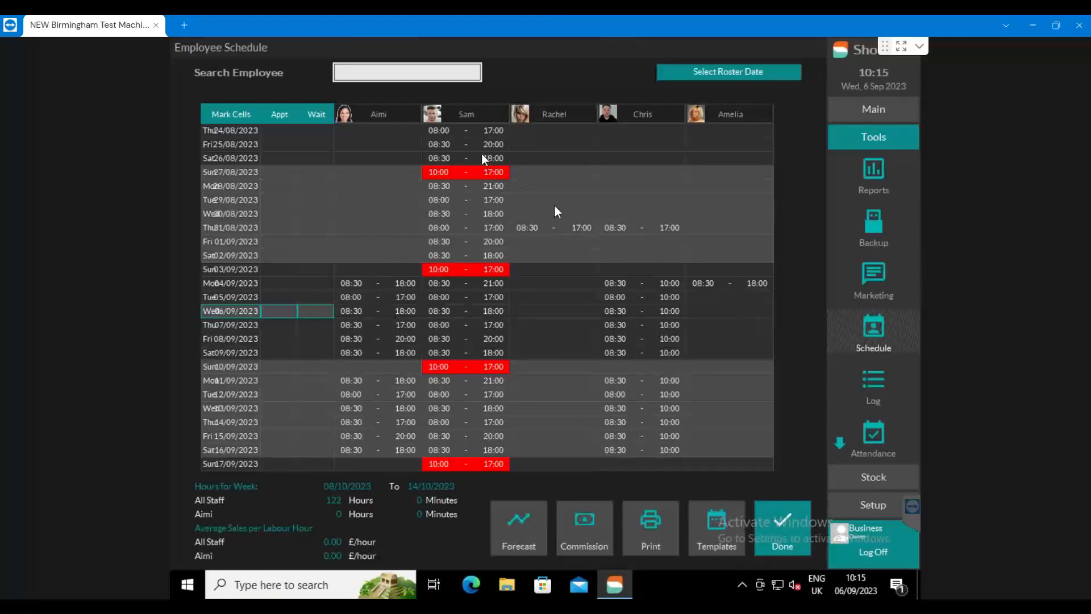
# - Filter the schedule to the last-listed employee by the start of the first name and clear the filter
pyautogui.click(350, 71)
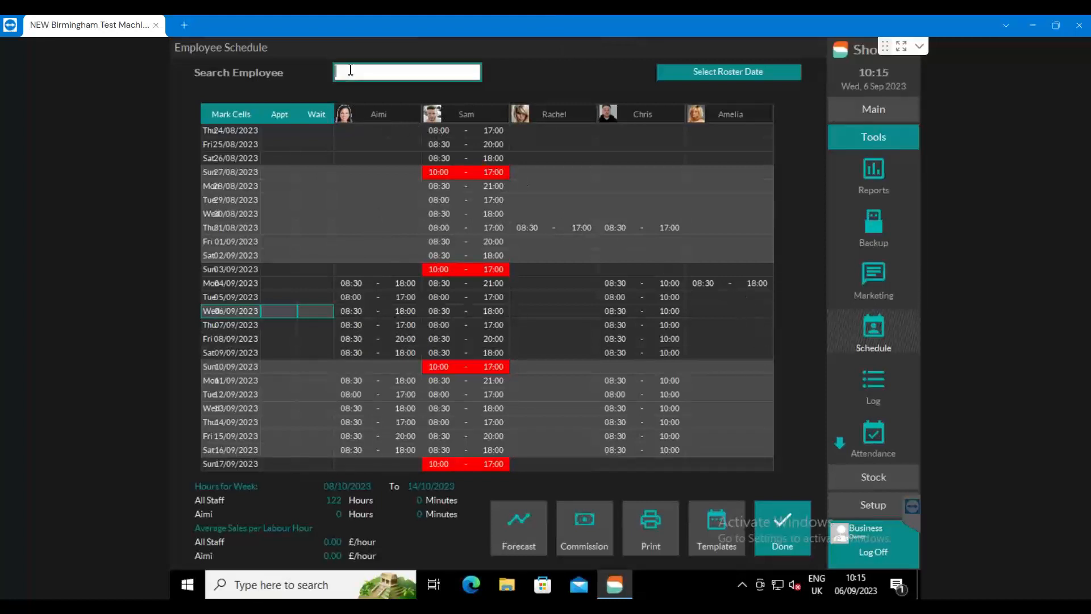
pyautogui.write('ame')
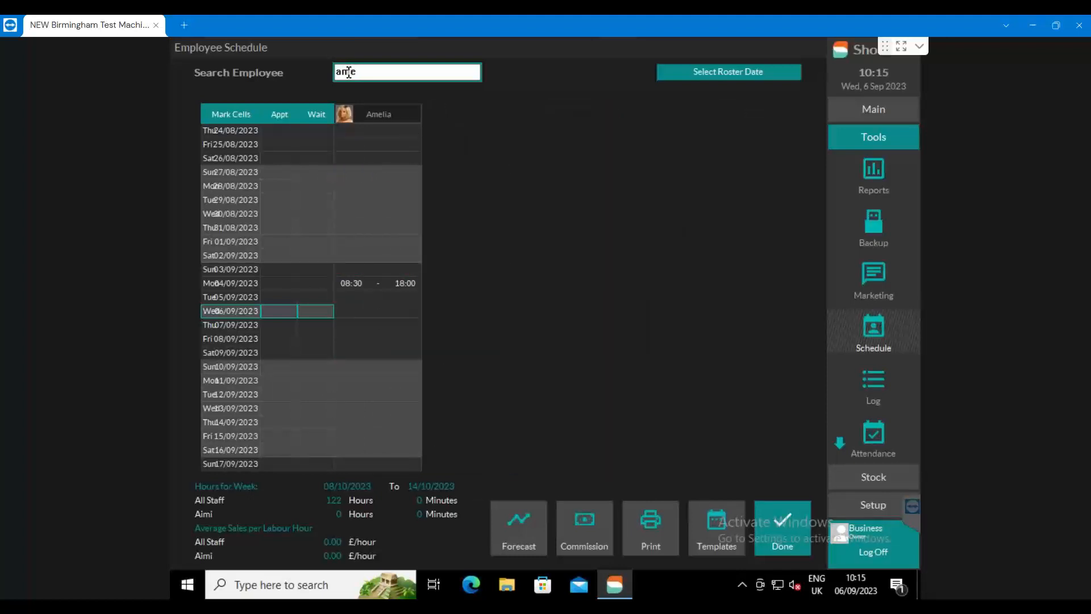
pyautogui.press('BackSpace')
pyautogui.press('BackSpace')
pyautogui.press('BackSpace')
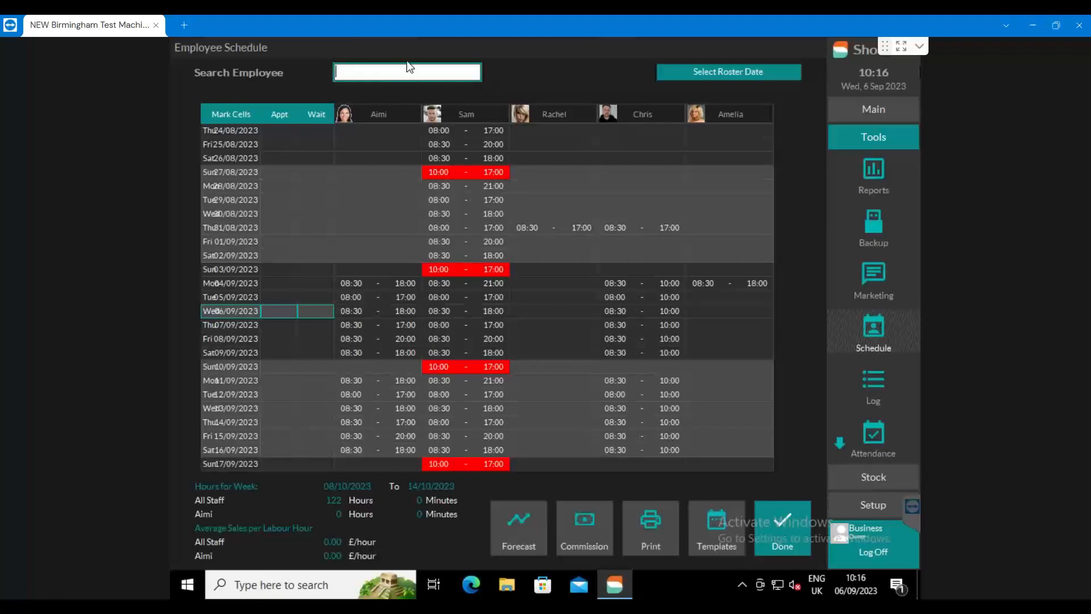
# - Filter the schedule to the third-listed employee and add a Normal shift from 08:30 to 18:00 on Saturday 09/09/2023
pyautogui.write('rac')
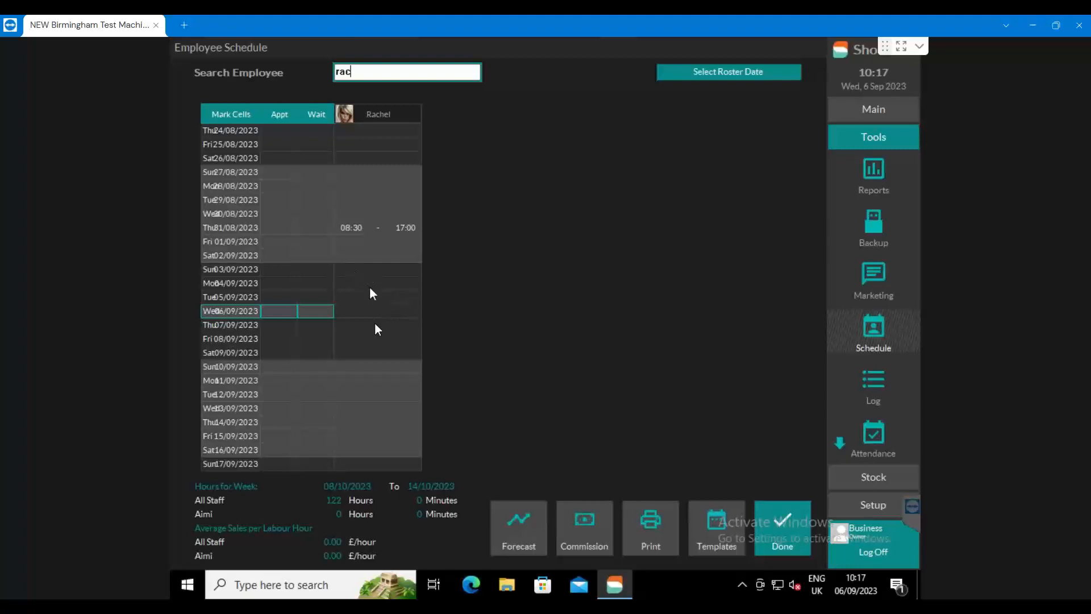
pyautogui.doubleClick(349, 352)
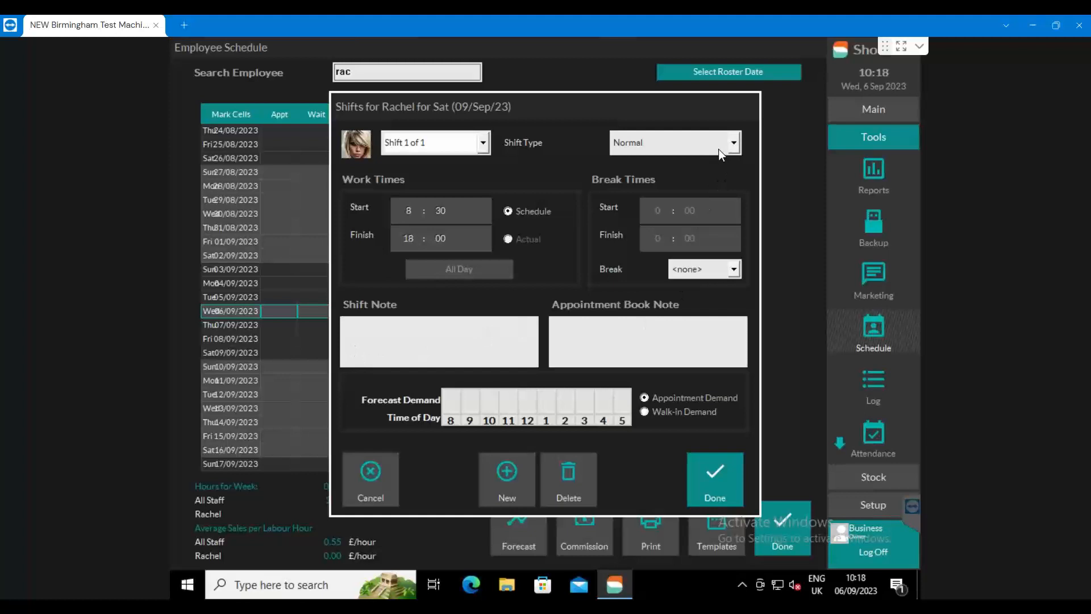
pyautogui.click(700, 149)
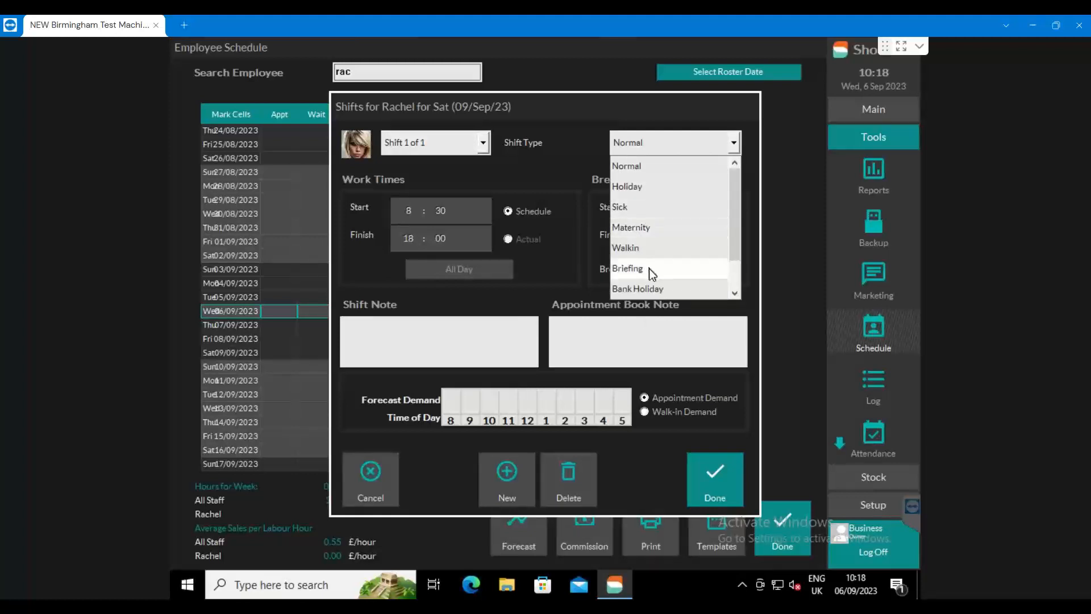
pyautogui.scroll(-1, 640, 267)
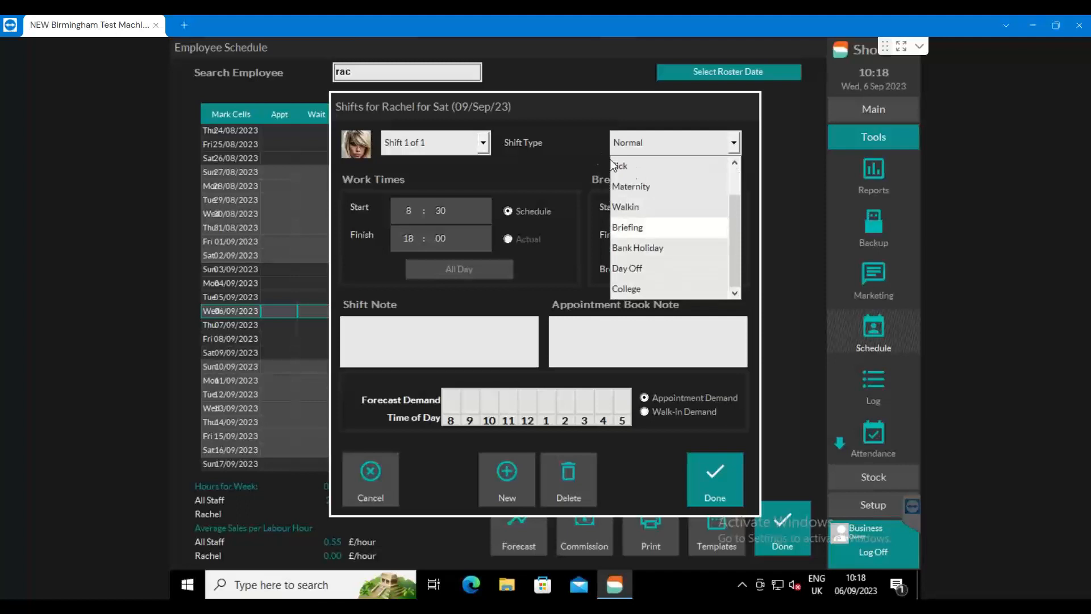
pyautogui.scroll(1, 721, 245)
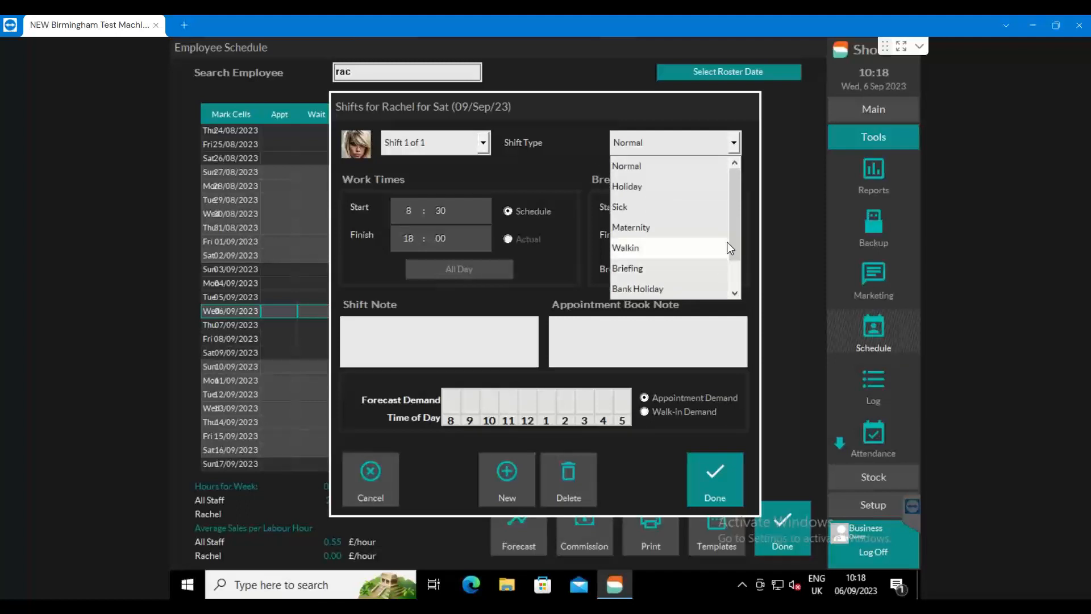
pyautogui.click(640, 166)
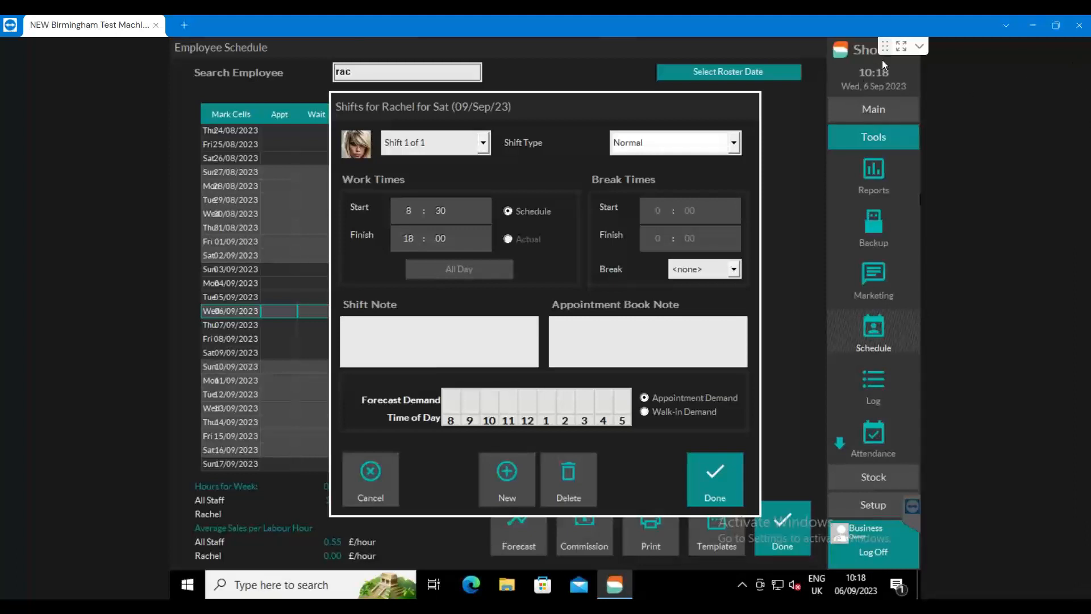
pyautogui.click(708, 468)
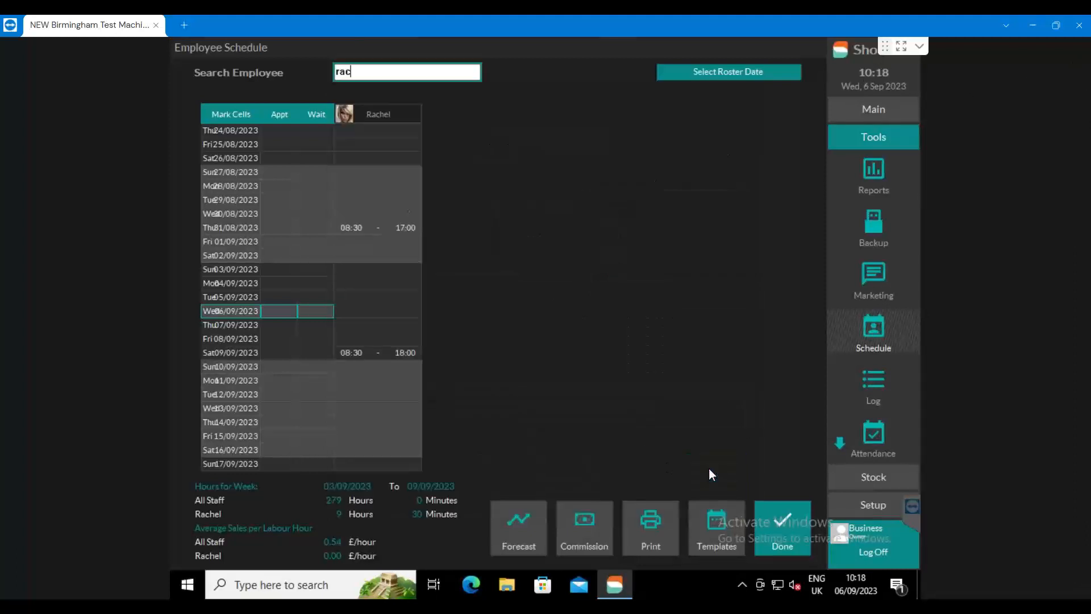
# - Add a Day Off entry for the filtered employee on Sunday 10/09/2023
pyautogui.doubleClick(351, 369)
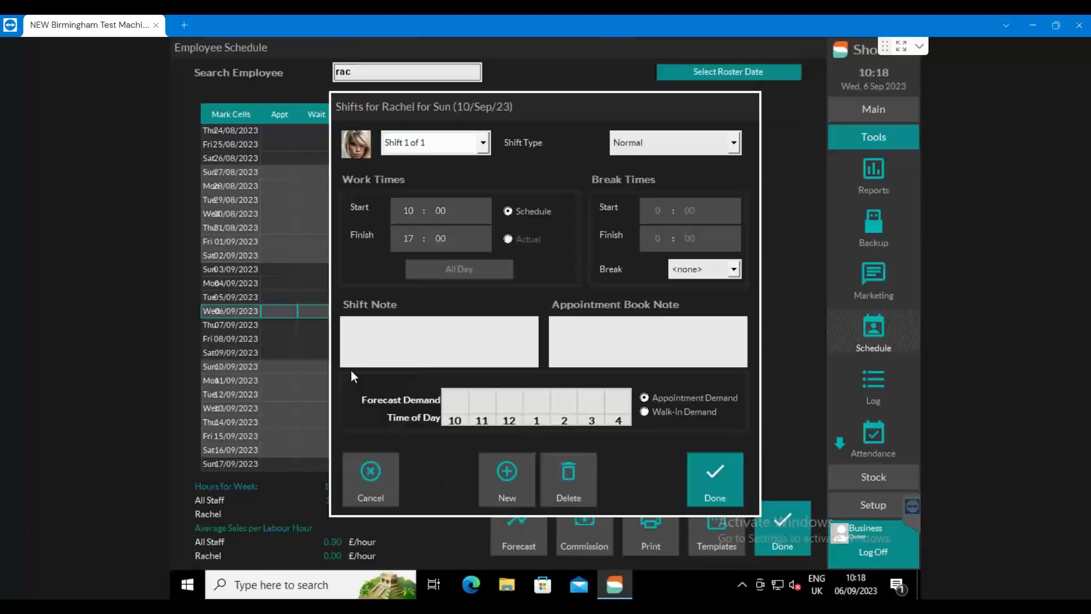
pyautogui.click(691, 146)
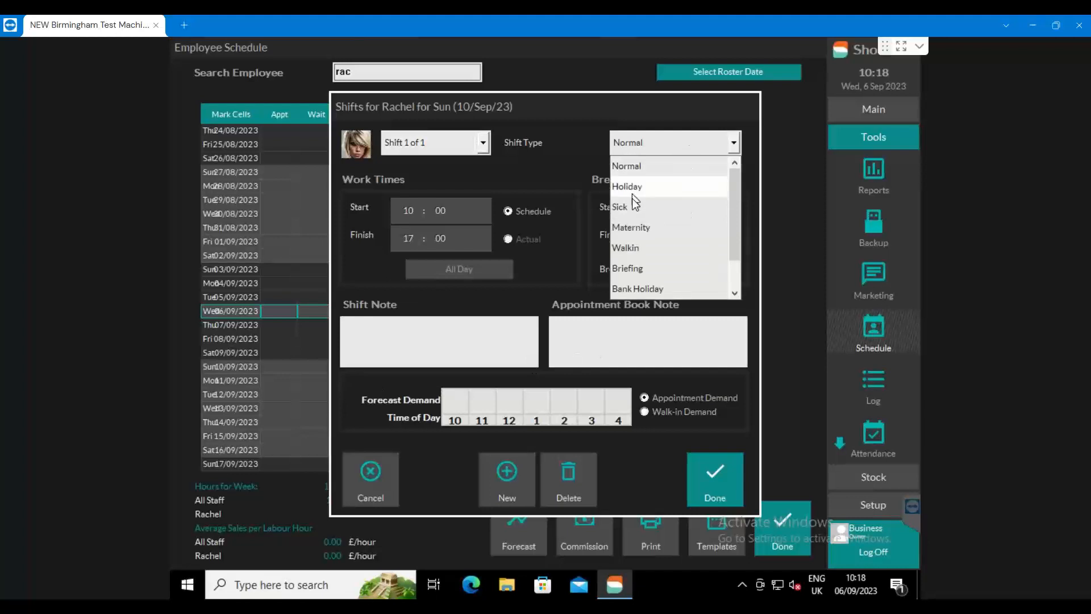
pyautogui.moveTo(734, 219); pyautogui.dragTo(738, 278)
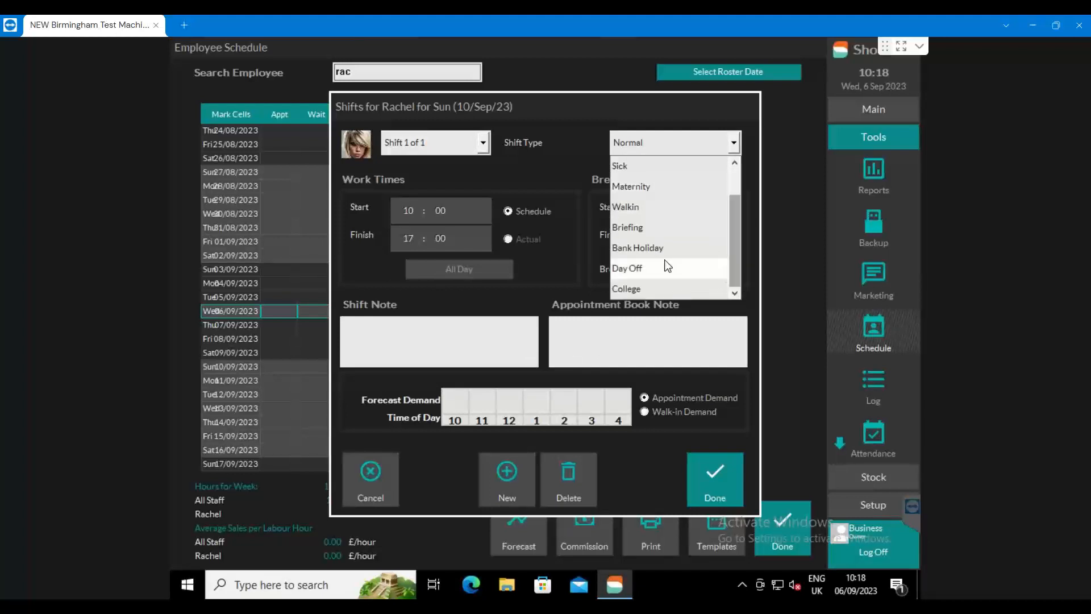
pyautogui.click(633, 265)
pyautogui.click(715, 471)
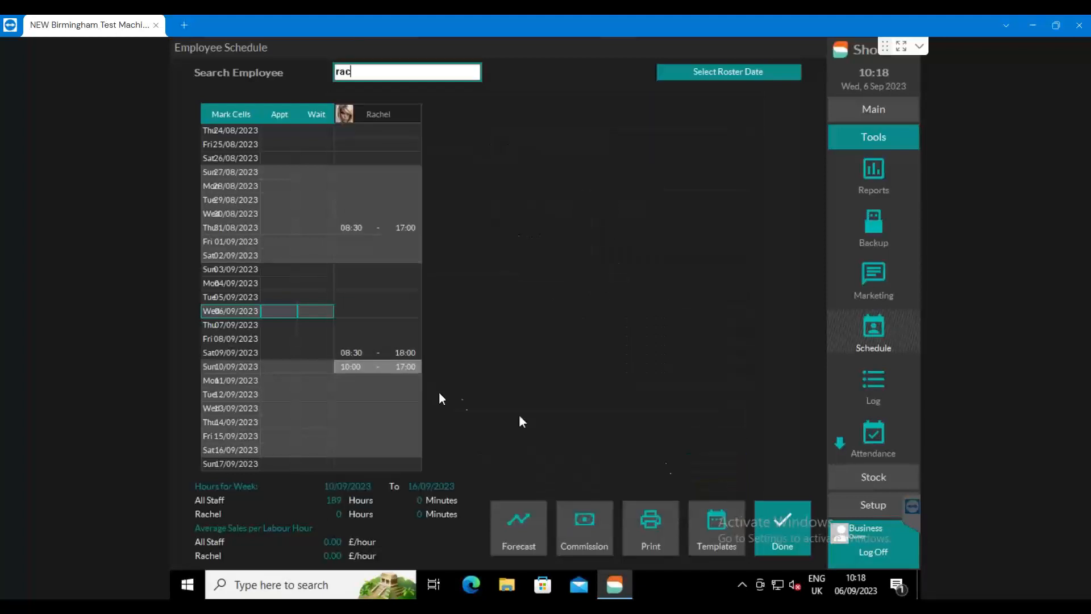
# - Add the default Normal shift on Monday 11/09/2023 and a Normal shift from 08:00 to 15:00 on Tuesday 12/09/2023
pyautogui.doubleClick(352, 382)
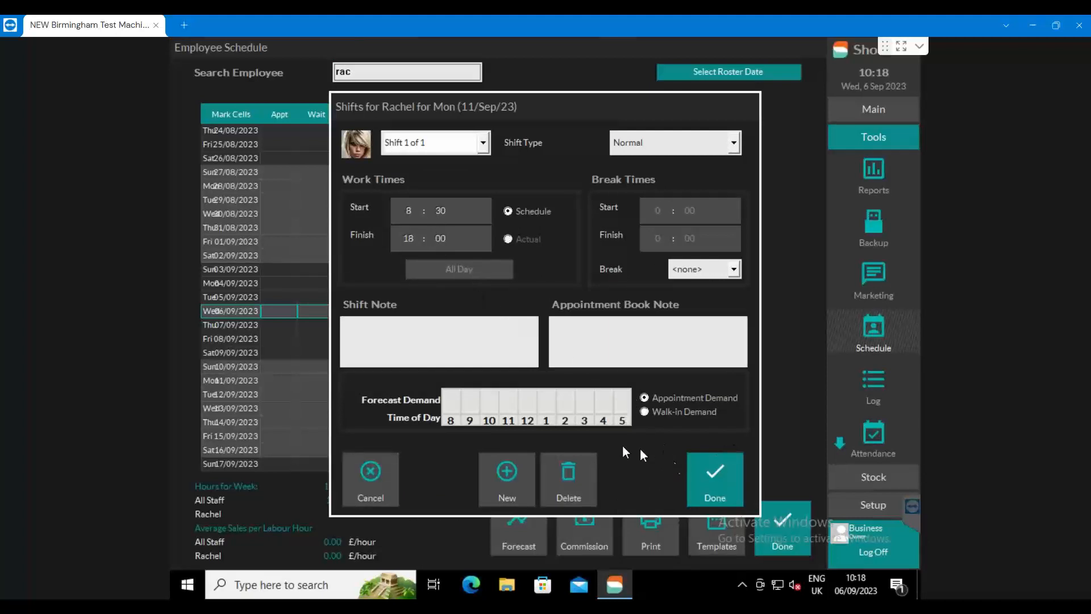
pyautogui.click(700, 469)
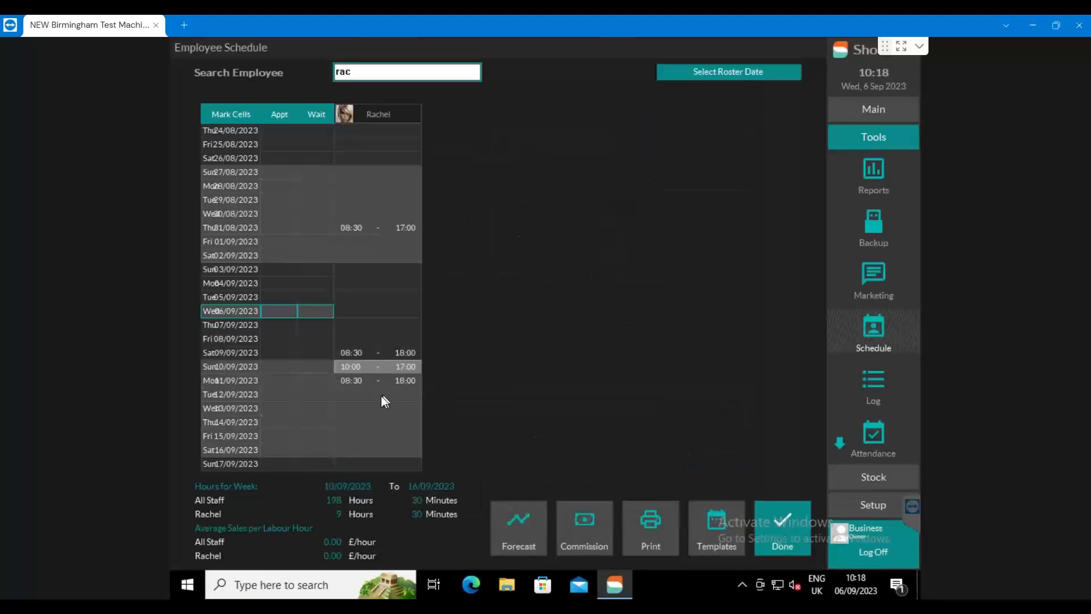
pyautogui.doubleClick(387, 393)
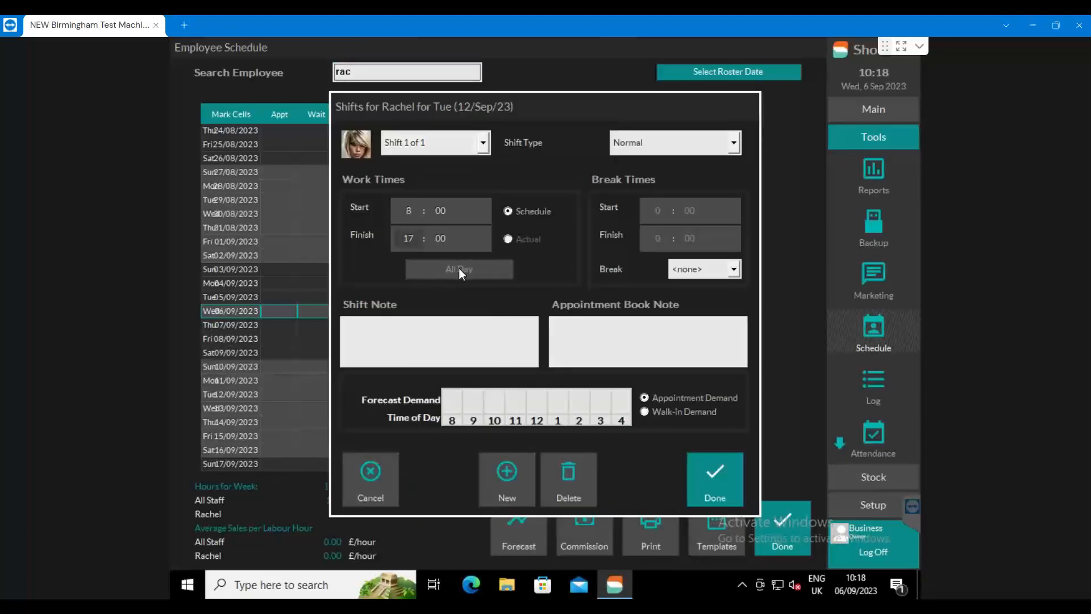
pyautogui.press('Down')
pyautogui.press('Down')
pyautogui.click(707, 468)
# - Add a College shift from 08:30 to 18:00 for the same employee on Wednesday 13/09/2023
pyautogui.click(355, 404)
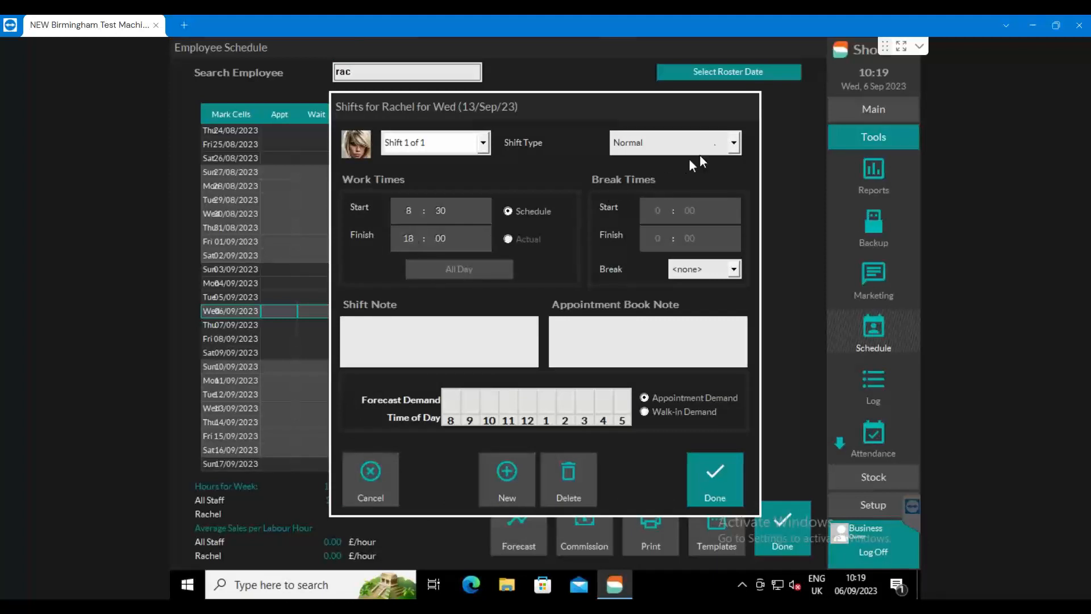
pyautogui.click(733, 142)
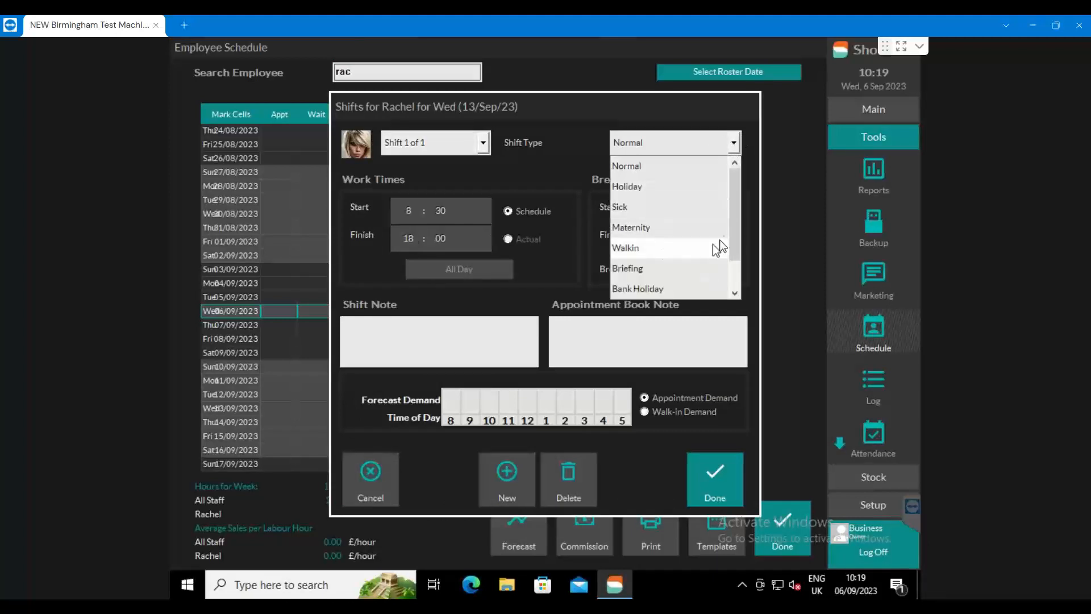
pyautogui.click(736, 267)
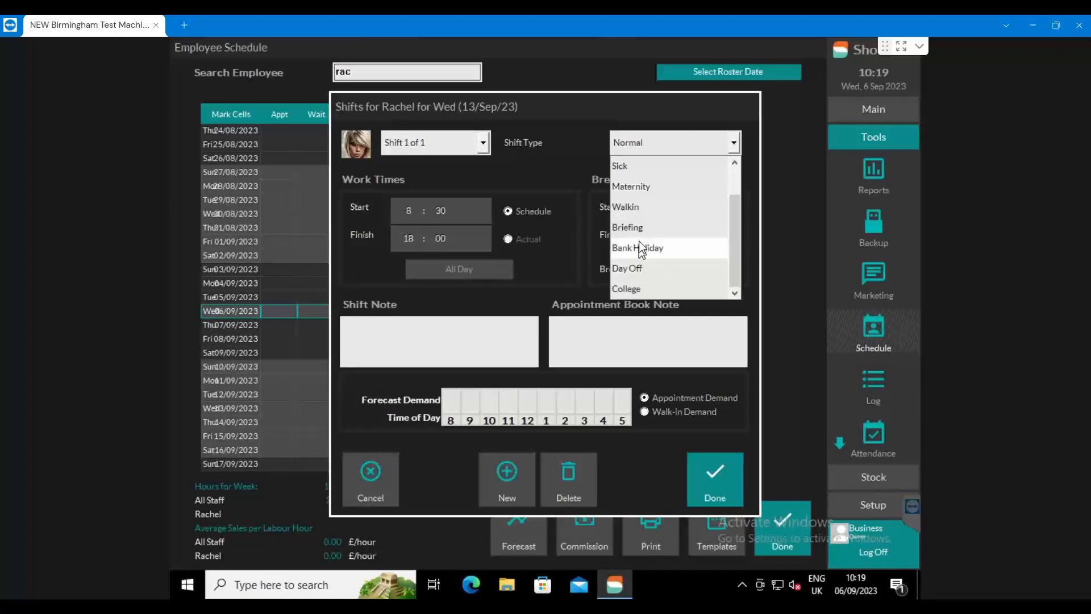
pyautogui.click(640, 290)
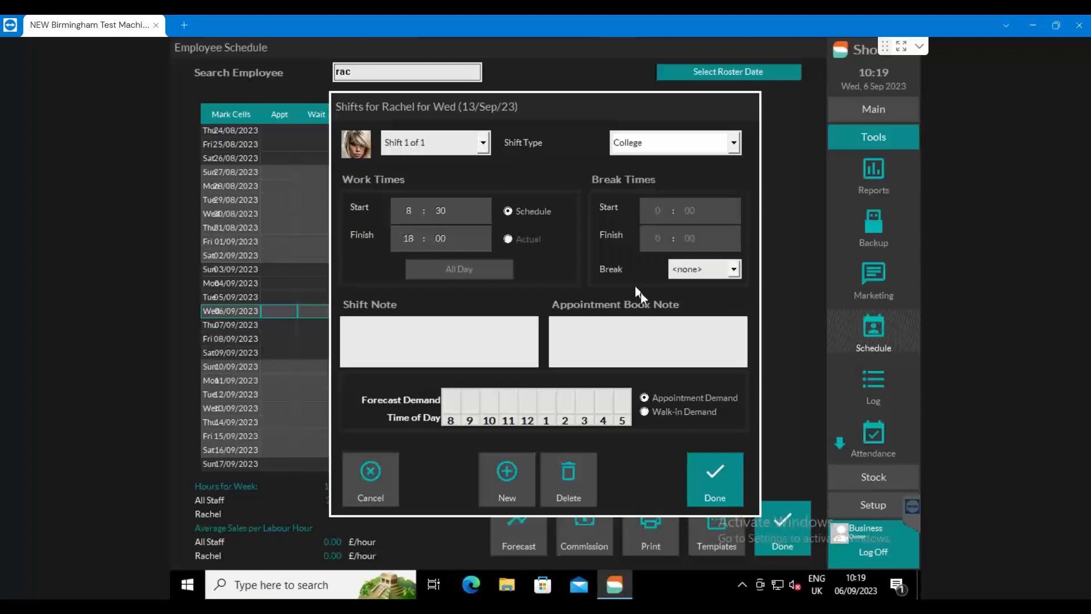
pyautogui.click(719, 472)
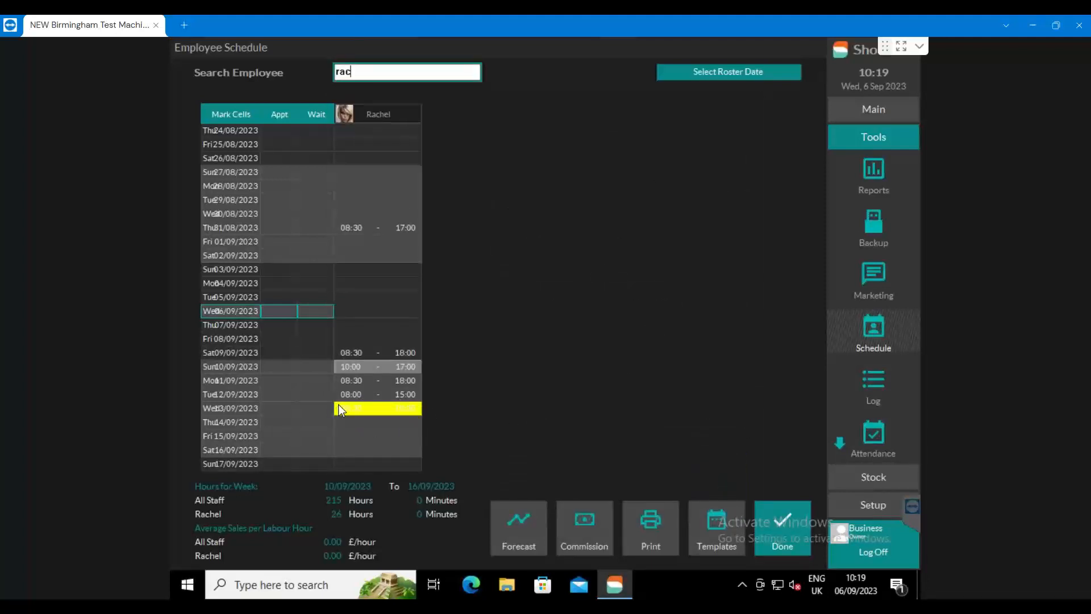
# - Add the default Normal shifts for the filtered employee on Thursday 14/09/2023, Friday 15/09/2023 and Saturday 16/09/2023
pyautogui.doubleClick(346, 426)
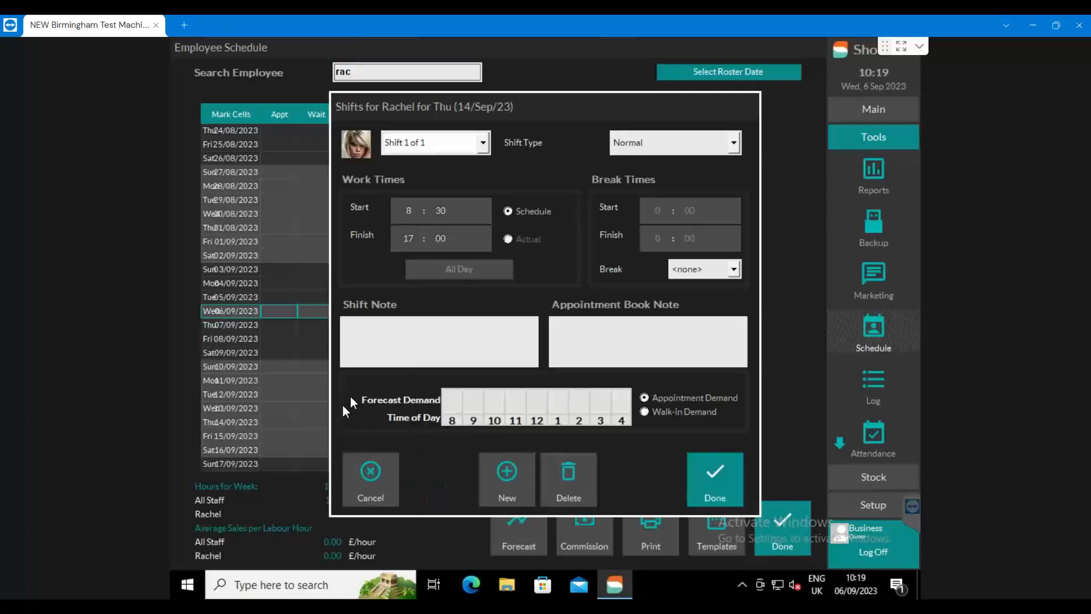
pyautogui.click(697, 497)
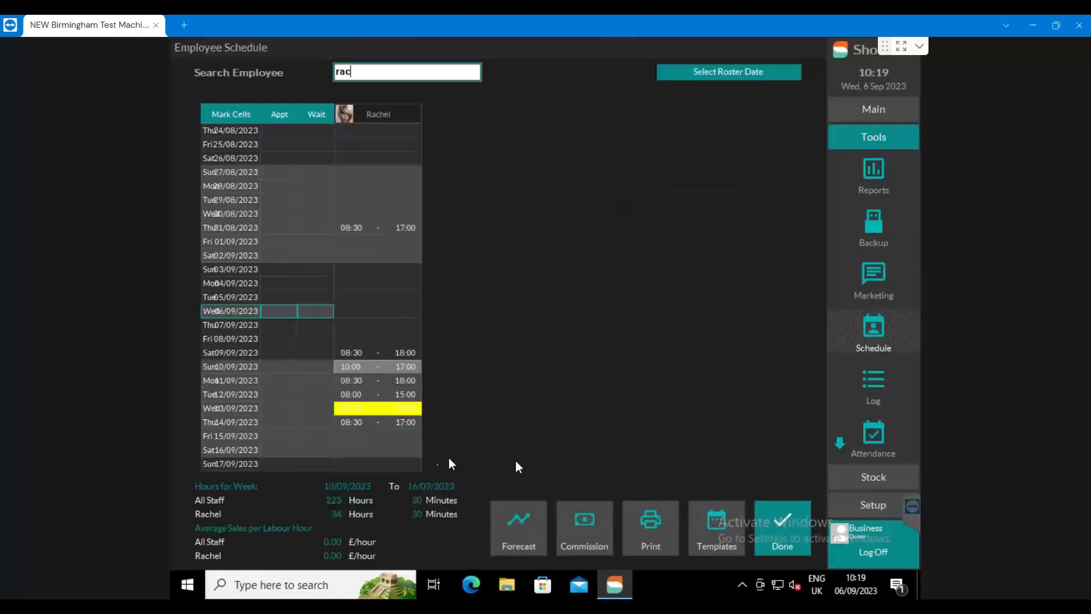
pyautogui.doubleClick(364, 436)
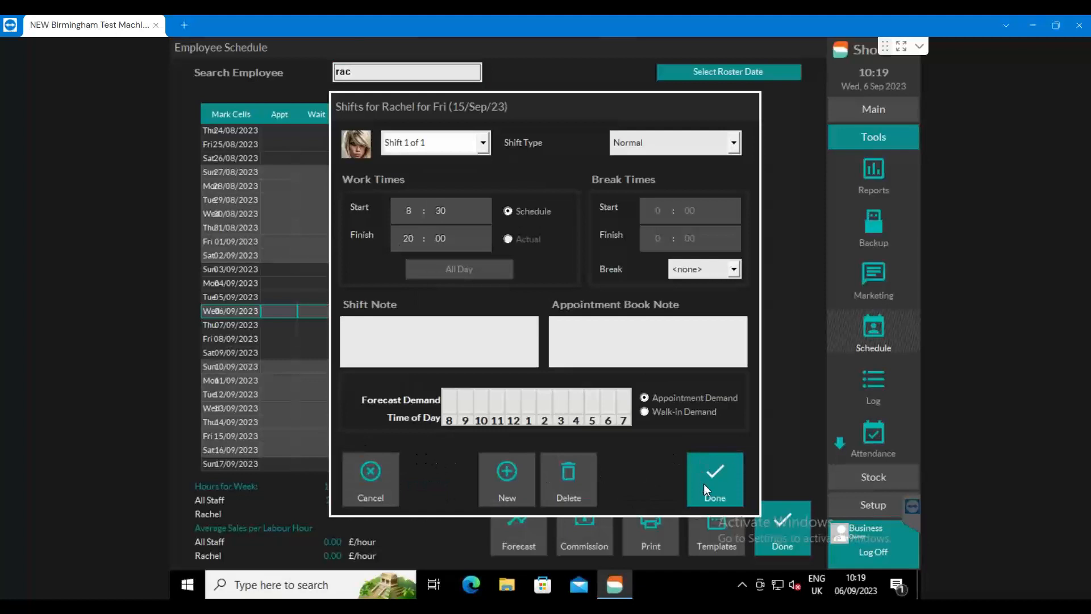
pyautogui.click(703, 483)
pyautogui.doubleClick(353, 451)
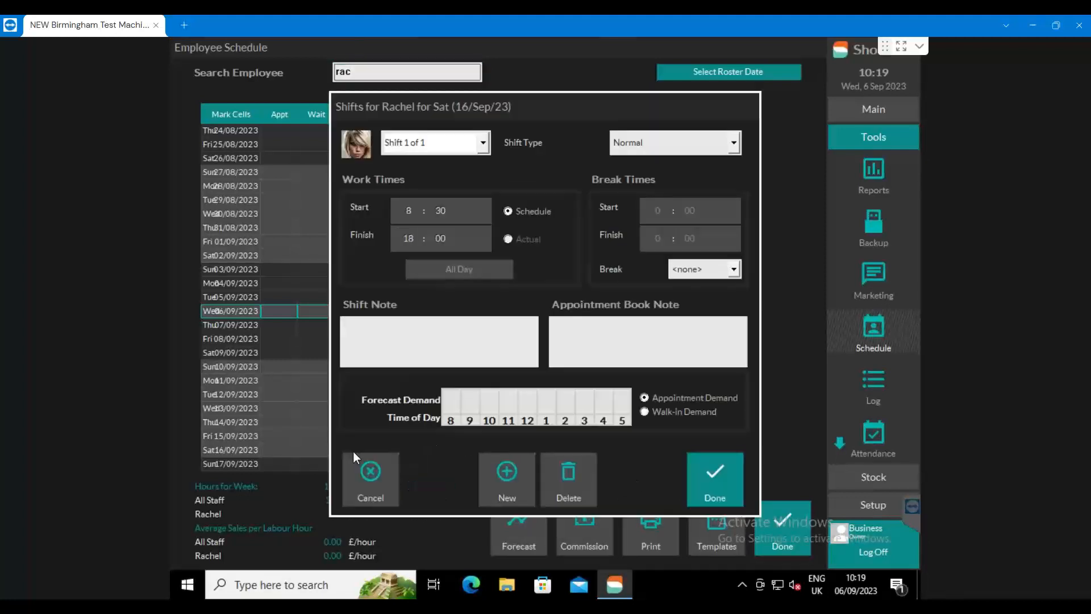
pyautogui.click(710, 468)
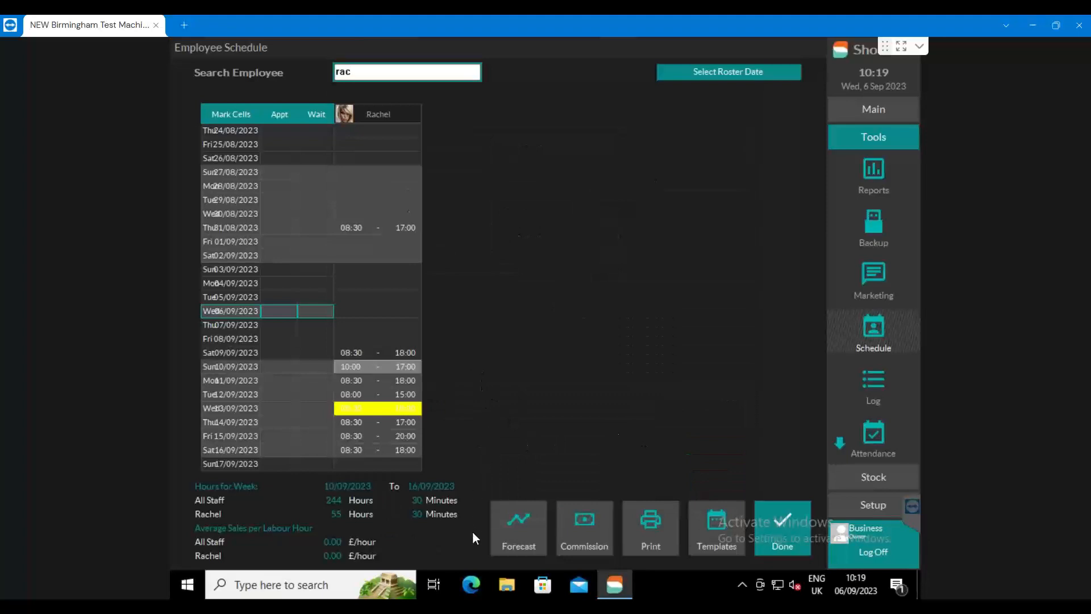
# - Mark the filtered employee's full week of shifts from Sunday 10/09/2023 to Saturday 16/09/2023
pyautogui.scroll(-3, 319, 397)
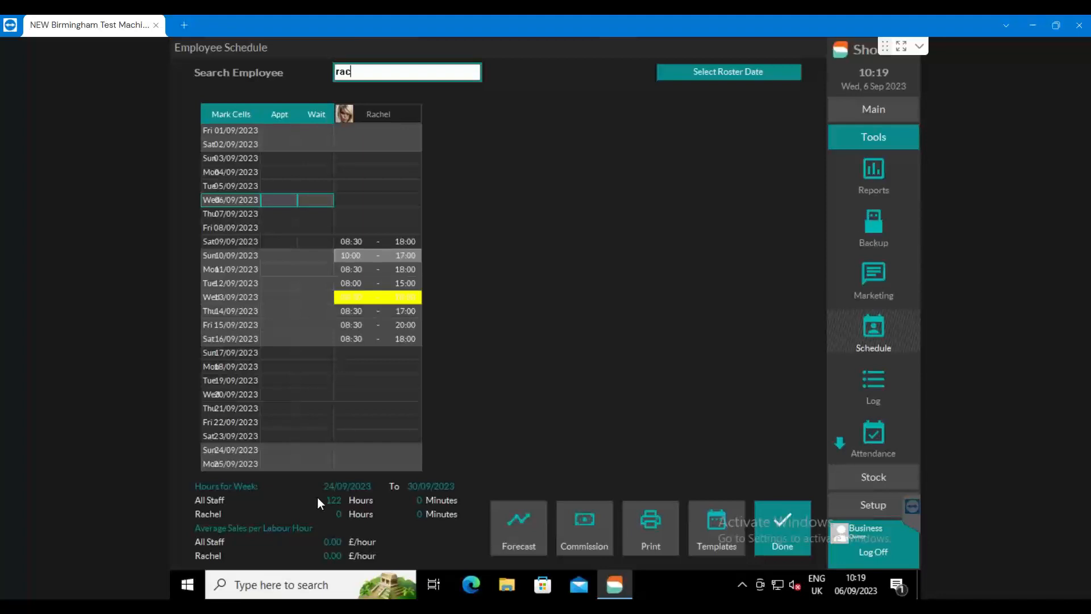
pyautogui.click(225, 115)
pyautogui.click(375, 255)
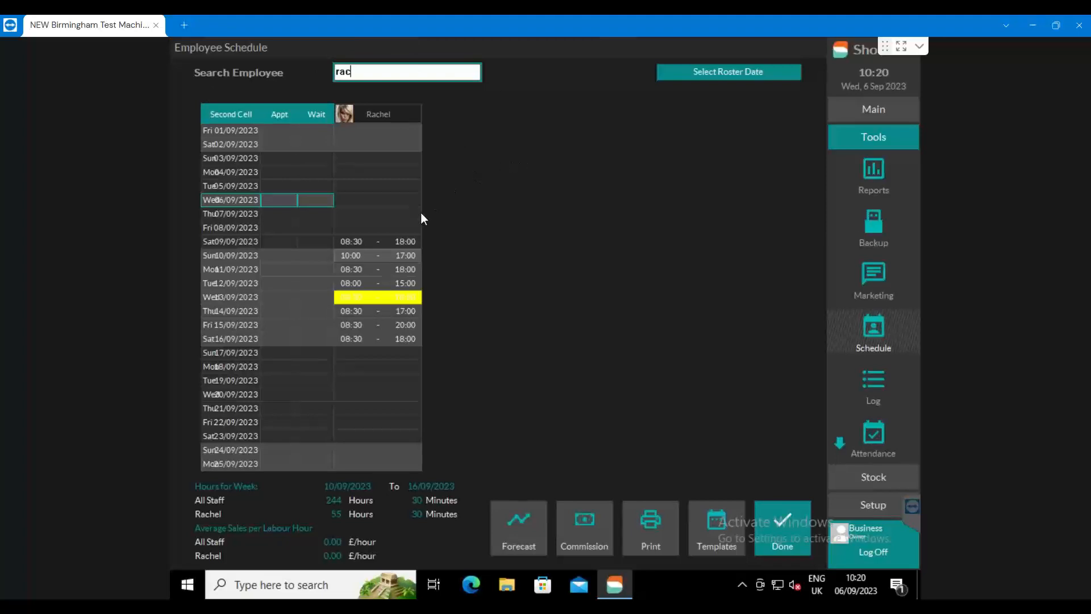
pyautogui.click(387, 338)
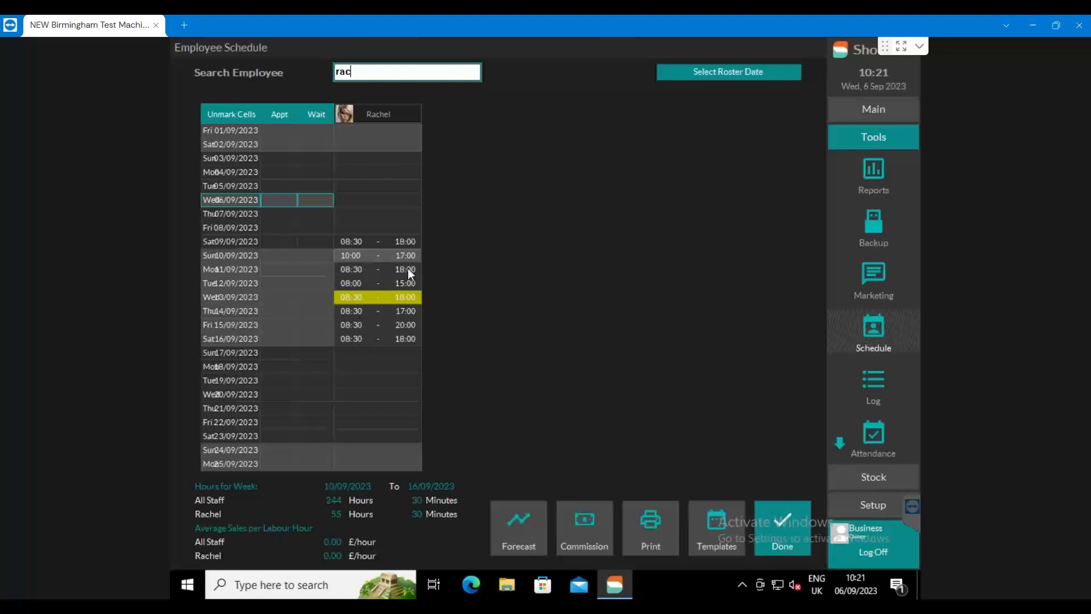
# - Schedule the marked week repeatedly until 29/09/2024, accepting the extension to 05/10/2024 so that all periods are complete
pyautogui.rightClick(361, 277)
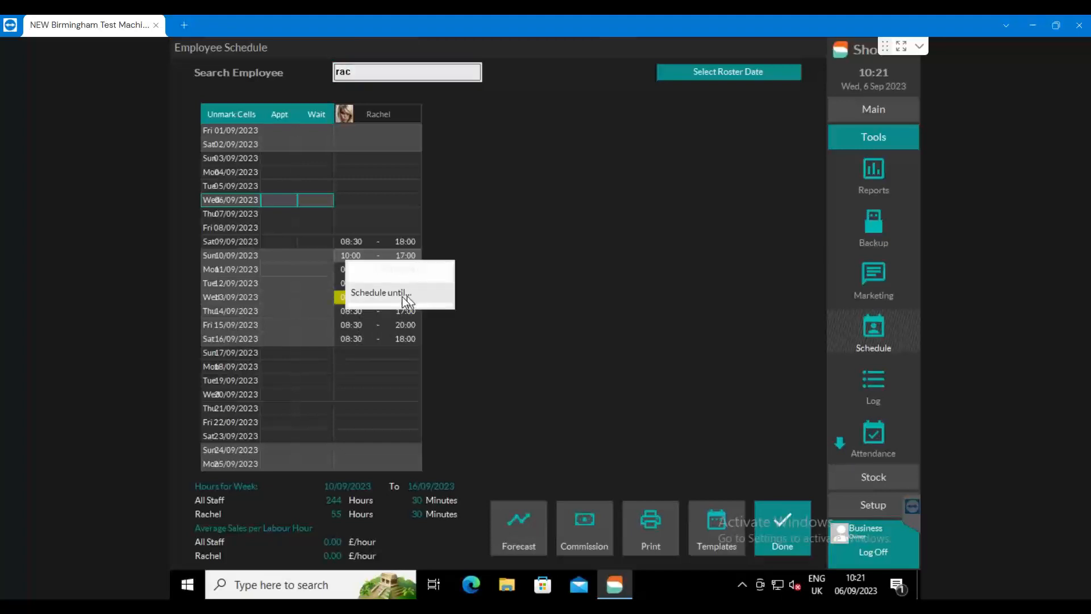
pyautogui.click(364, 294)
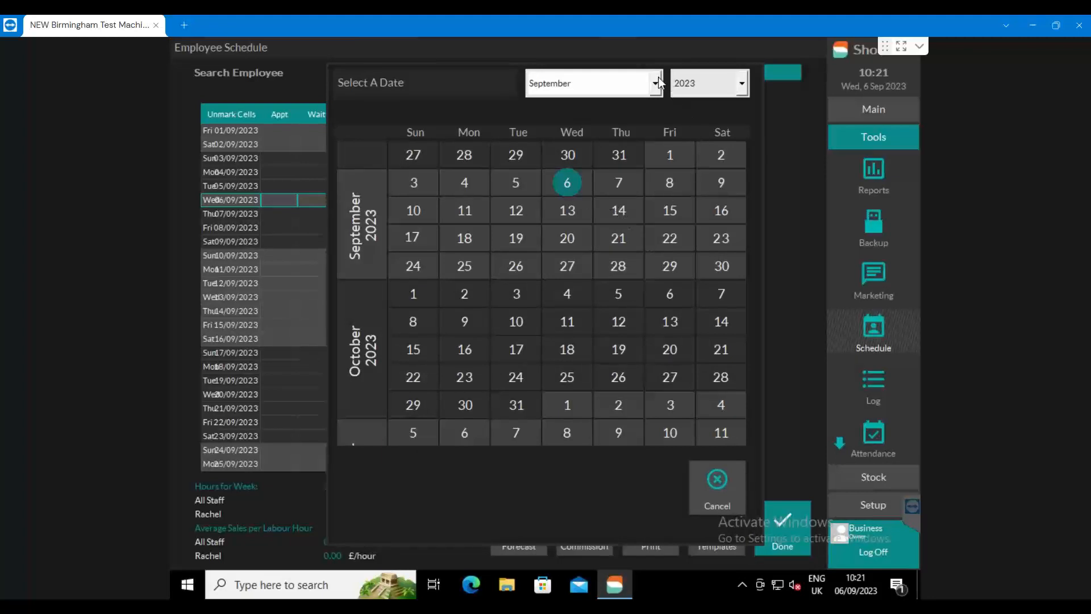
pyautogui.click(742, 85)
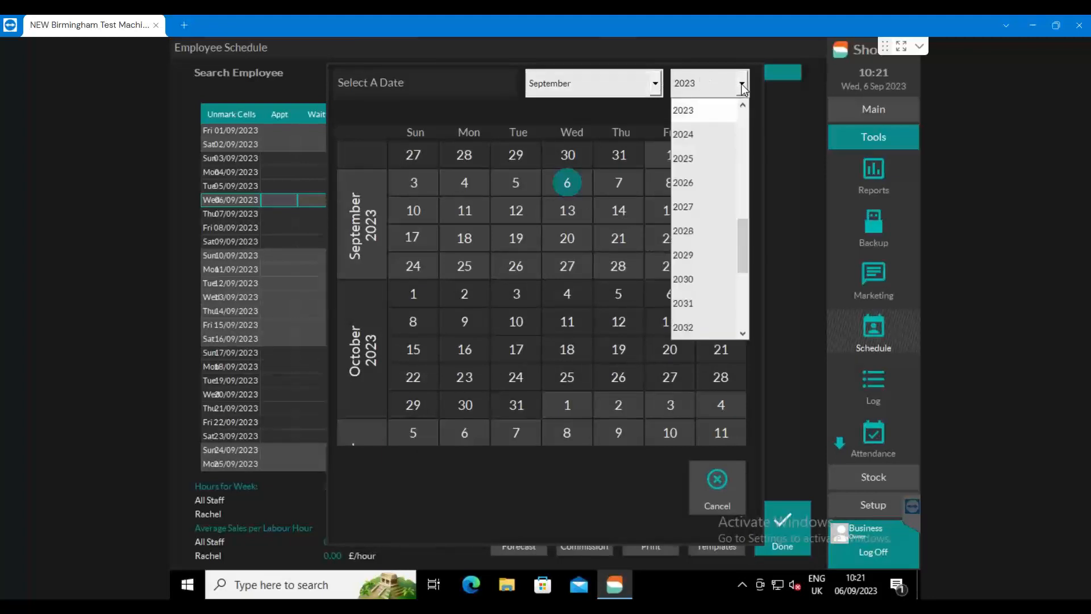
pyautogui.click(691, 141)
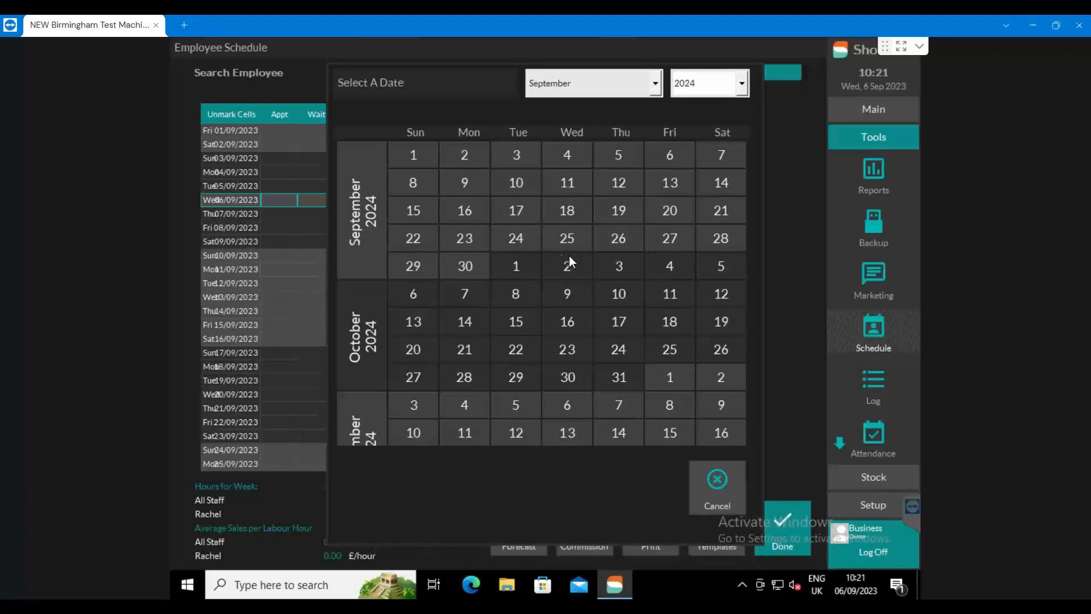
pyautogui.click(415, 266)
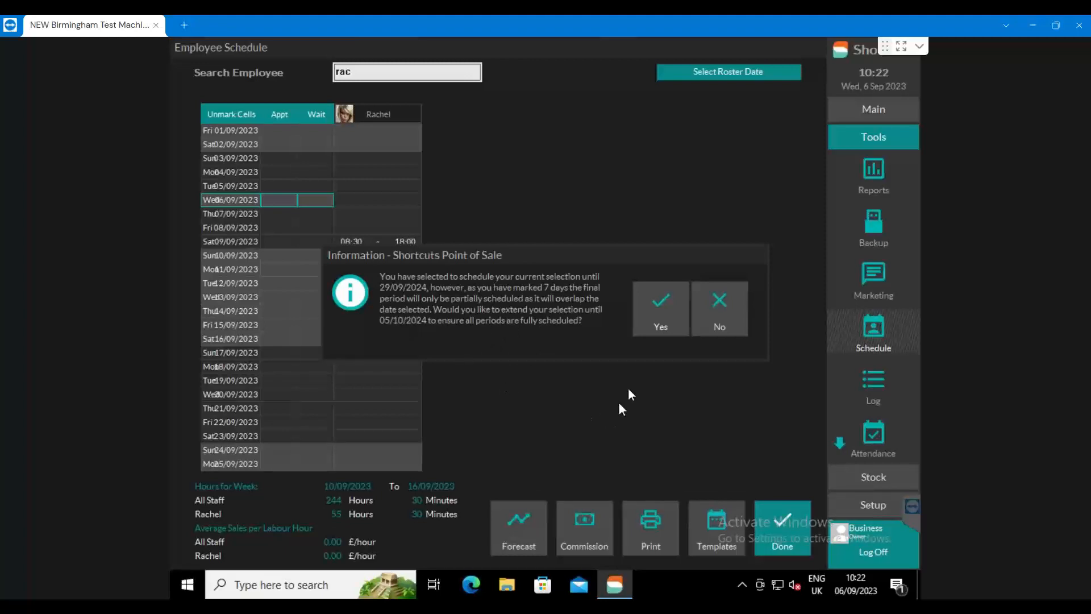
pyautogui.click(653, 311)
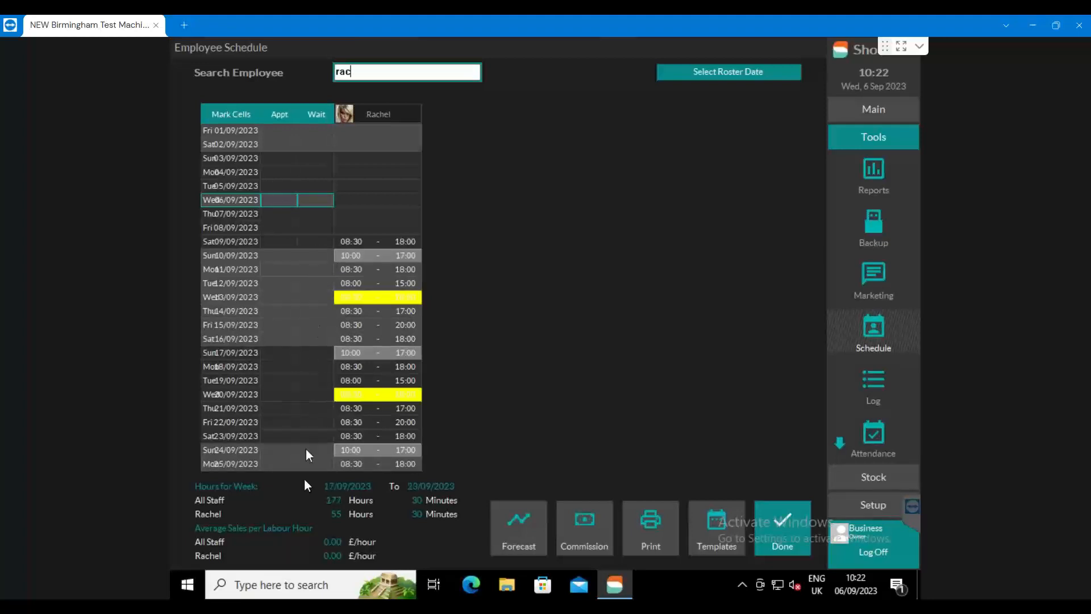
# - Clear the employee search filter after checking the repeated weeks, and close the employee schedule
pyautogui.scroll(-7, 306, 449)
pyautogui.scroll(-10, 305, 494)
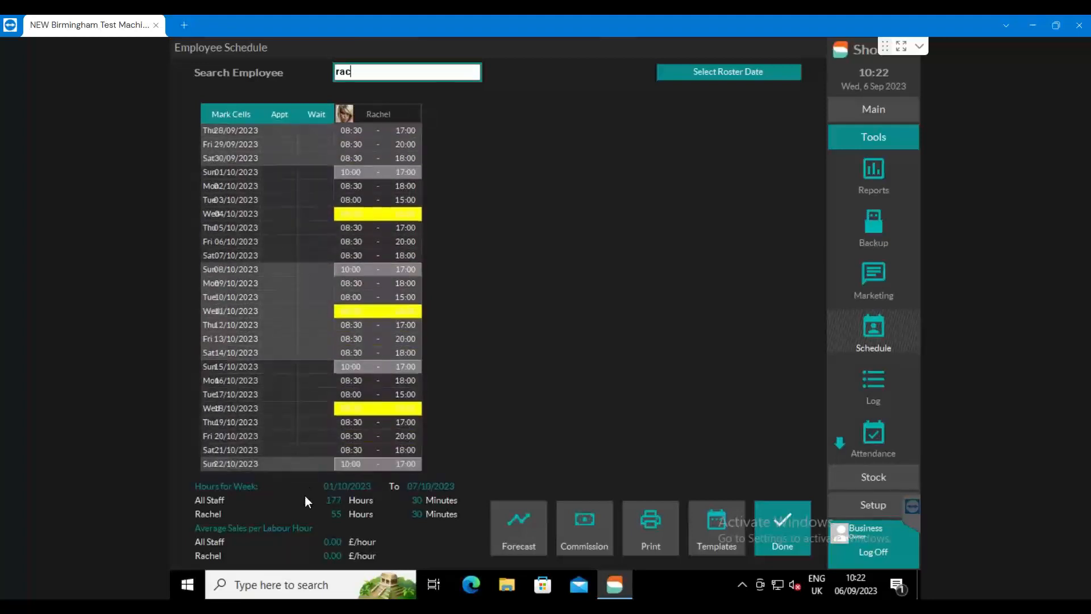
pyautogui.scroll(-8, 303, 496)
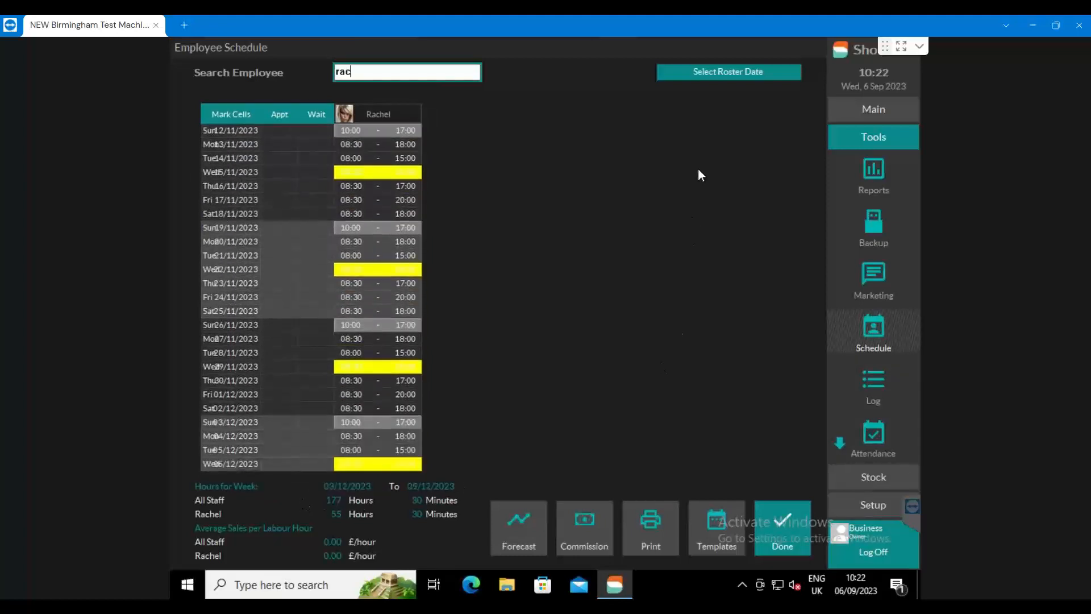
pyautogui.press('BackSpace')
pyautogui.press('BackSpace')
pyautogui.press('BackSpace')
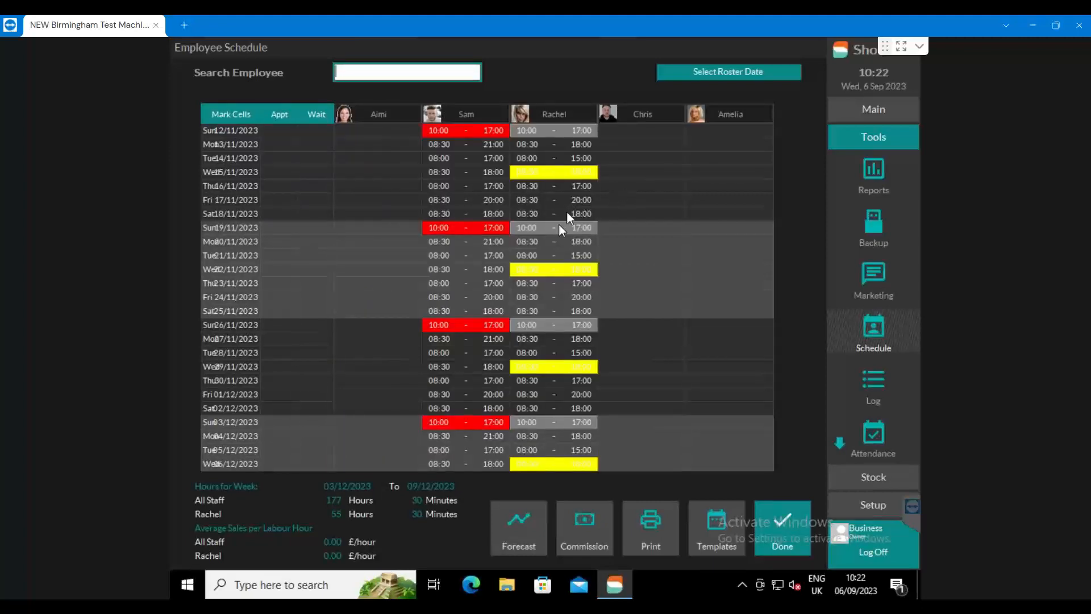
pyautogui.click(796, 530)
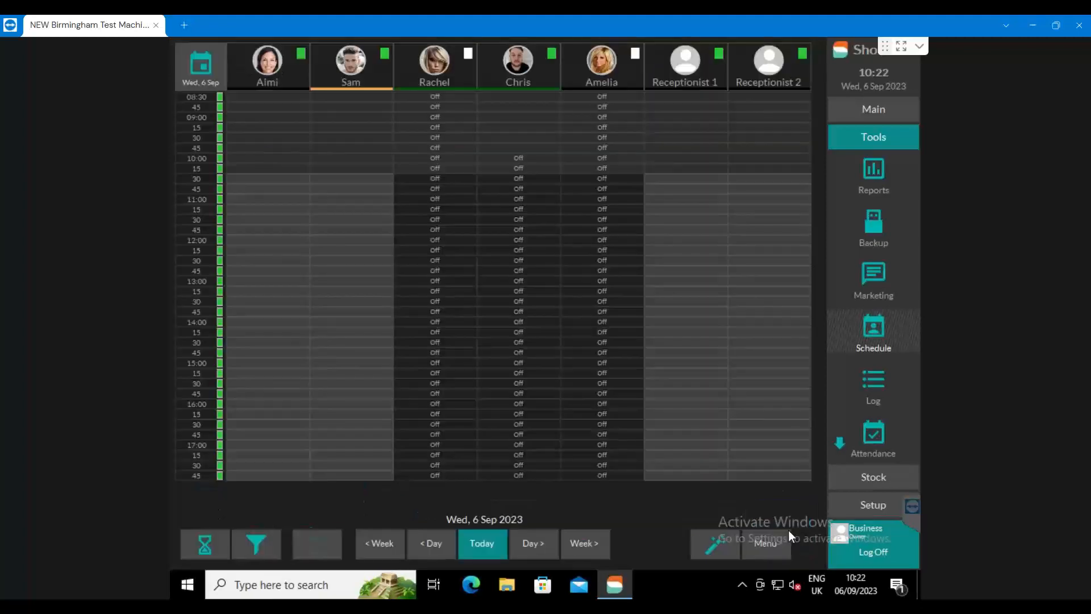
# - Check the rostered shifts day by day in the appointment book up to 14 September 2023, review Wednesday 13 September again, and return to today
pyautogui.click(533, 544)
pyautogui.click(533, 545)
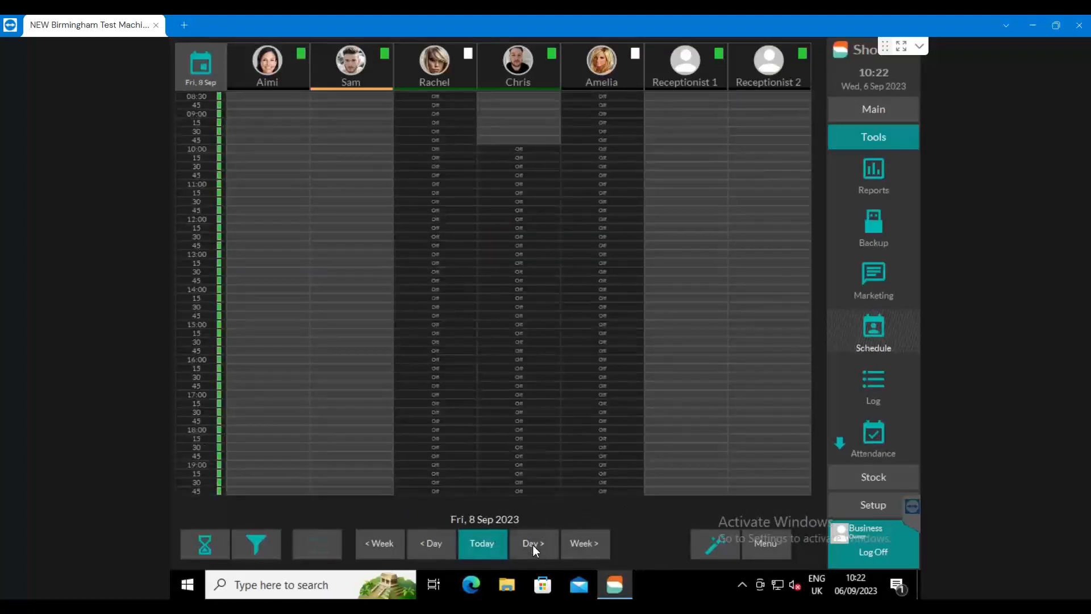
pyautogui.click(533, 544)
pyautogui.click(535, 548)
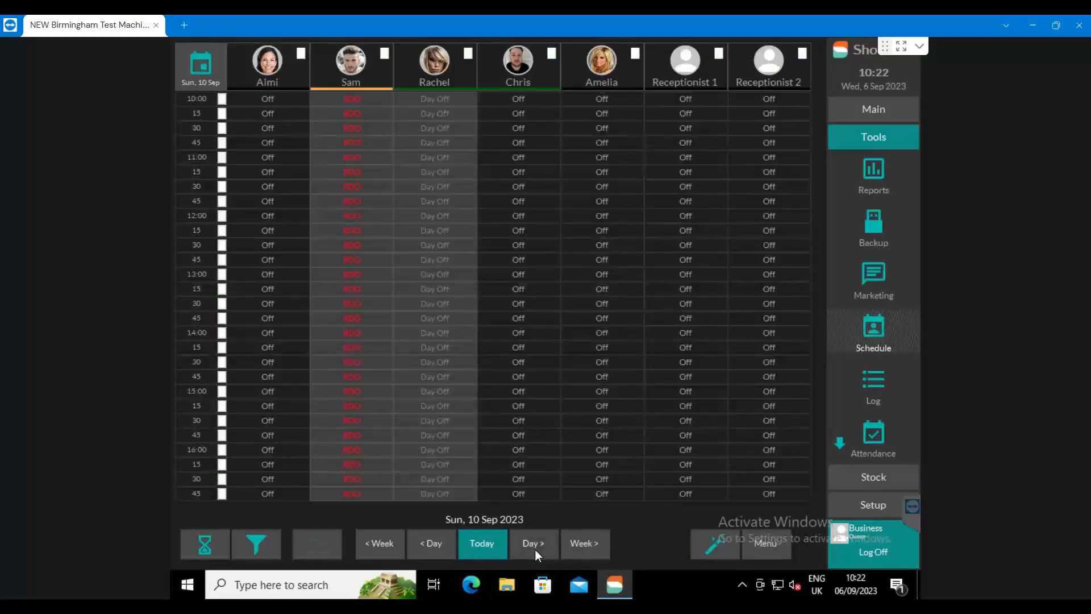
pyautogui.click(535, 549)
pyautogui.click(534, 549)
pyautogui.click(534, 549)
pyautogui.click(534, 549)
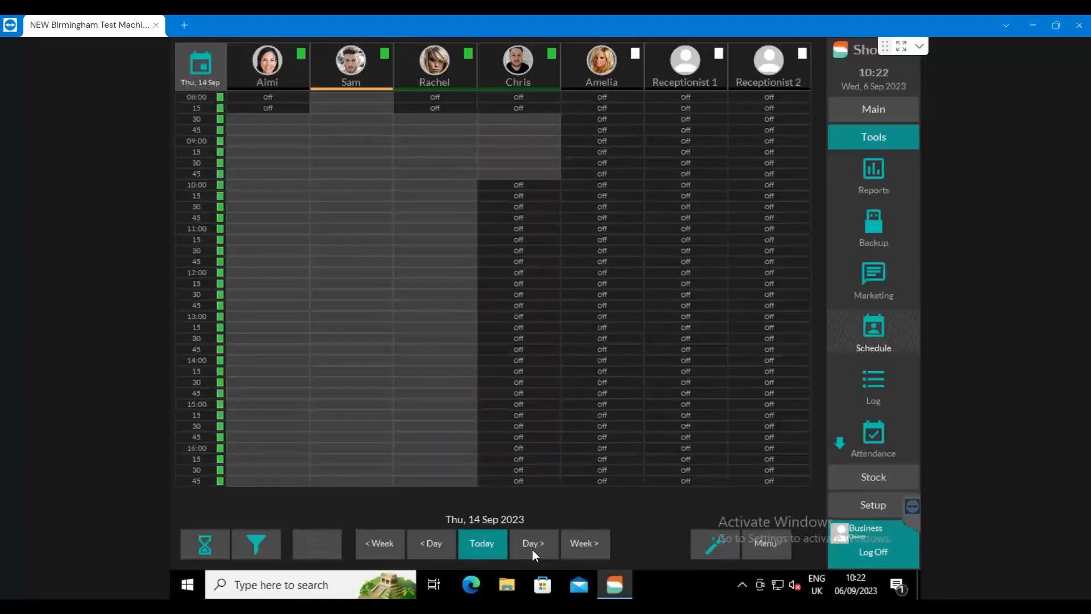
pyautogui.click(439, 547)
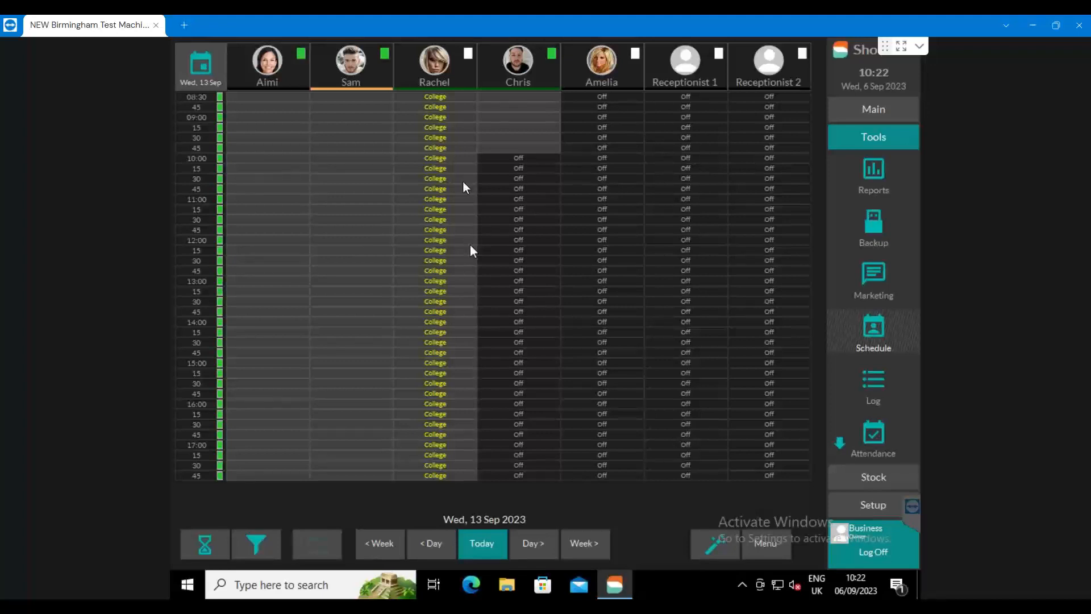
pyautogui.click(484, 542)
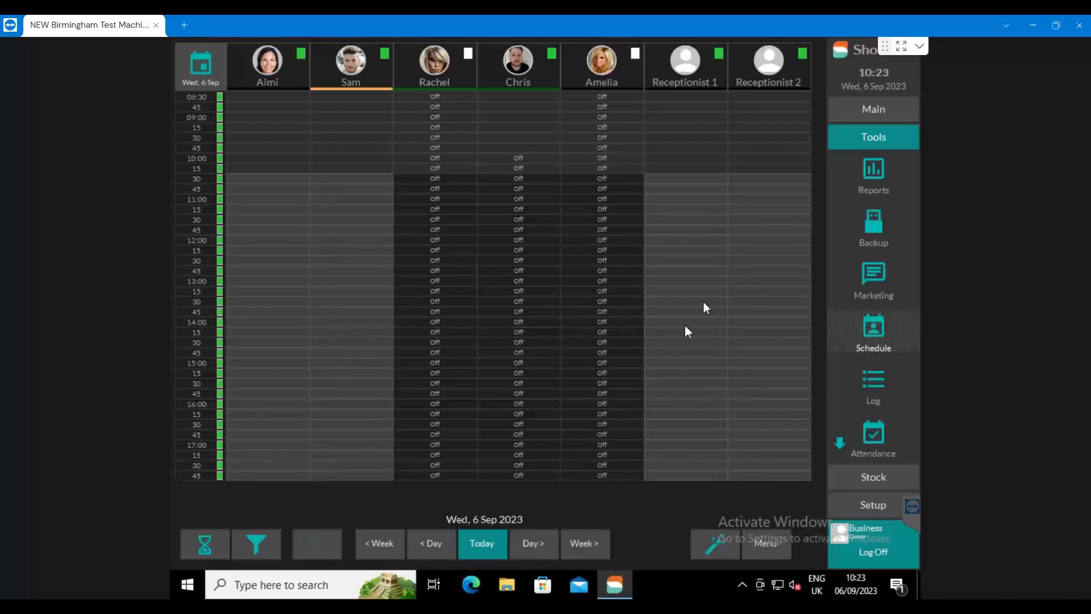
# - Reopen the employee schedule and add a Sick shift from 08:30 to 18:00 for the third-listed employee on Wednesday 06/09/2023
pyautogui.click(878, 326)
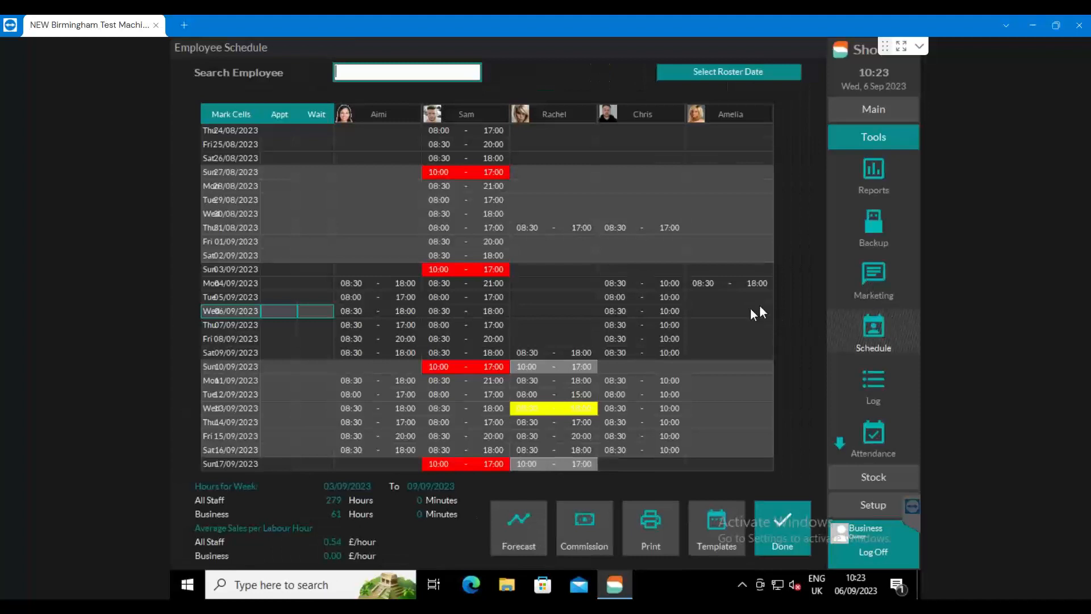
pyautogui.doubleClick(544, 309)
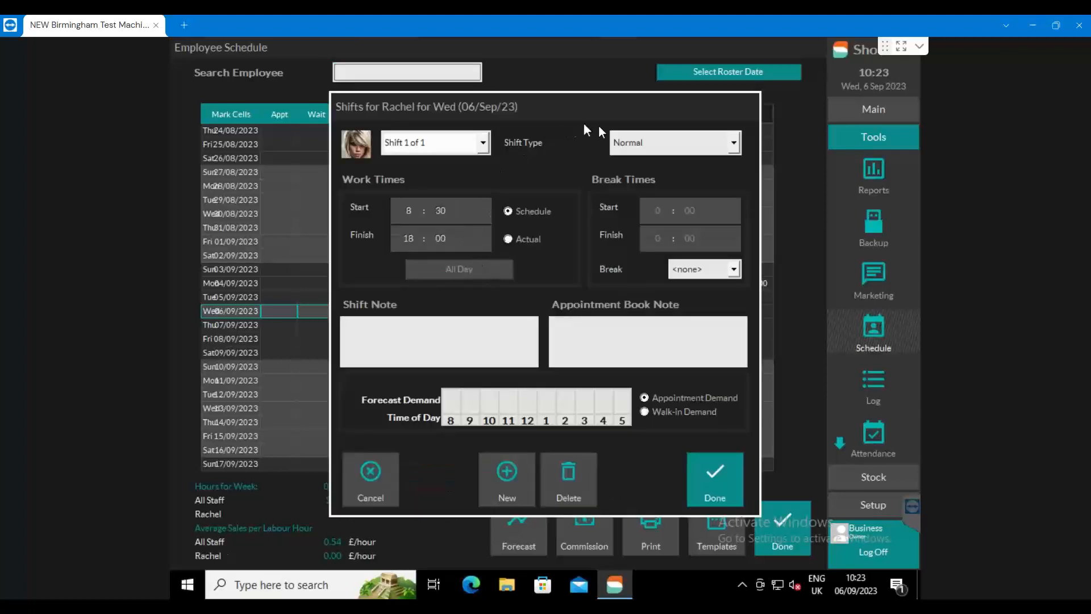
pyautogui.click(653, 145)
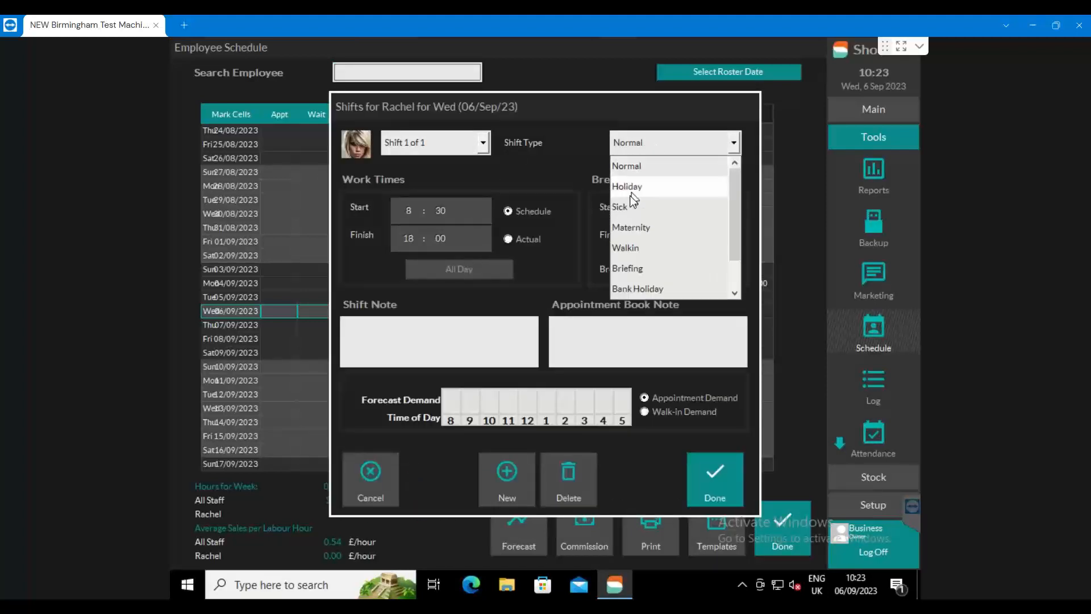
pyautogui.click(627, 206)
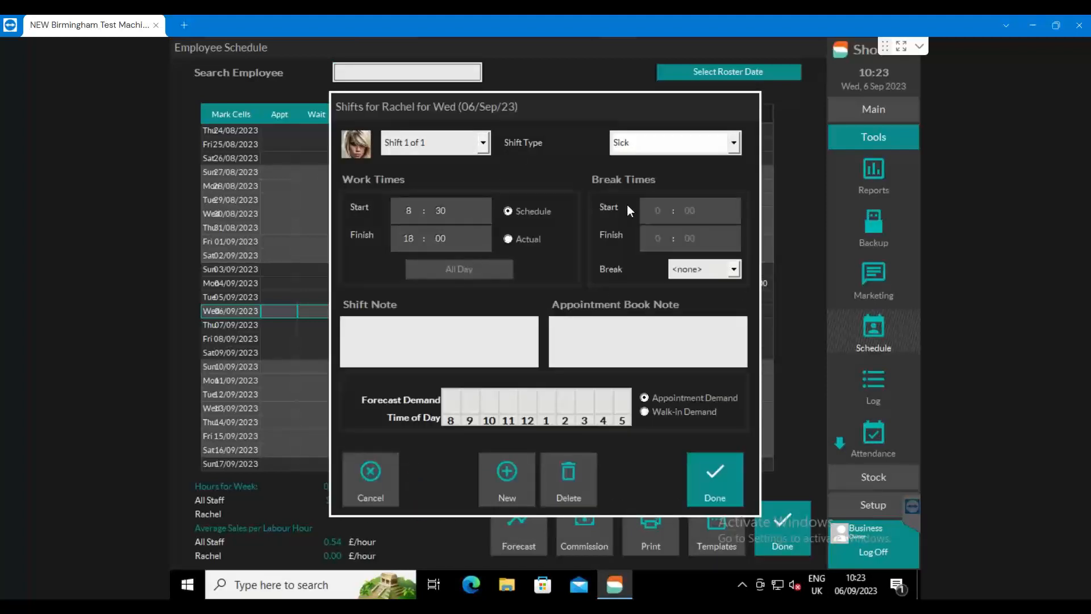
pyautogui.click(717, 492)
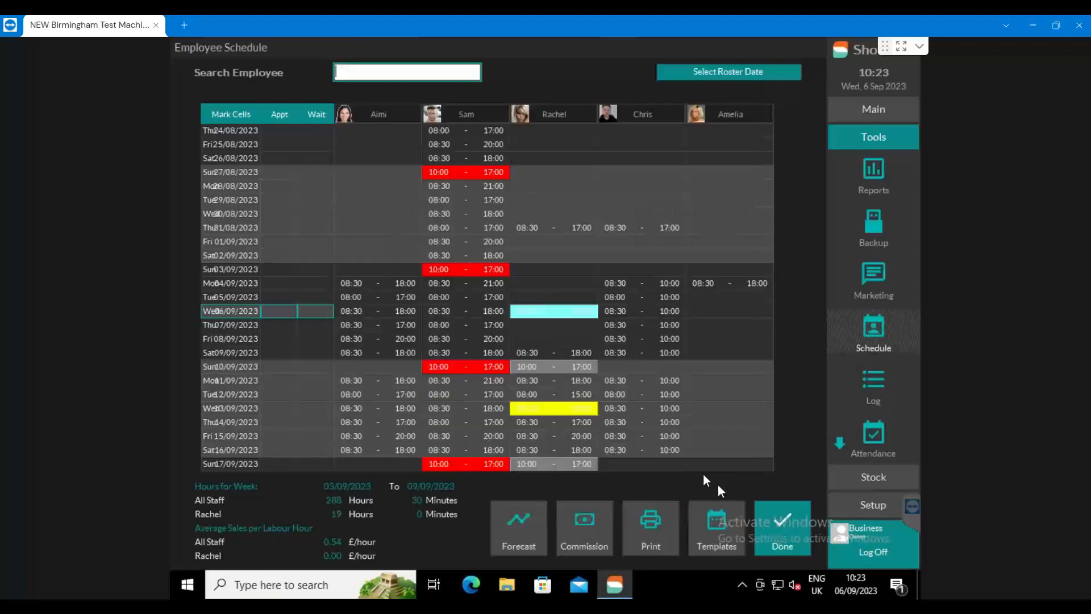
# - Set the fourth-listed employee's 08:30 to 10:00 shift on Wednesday 06/09/2023 to the Holiday shift type
pyautogui.doubleClick(636, 315)
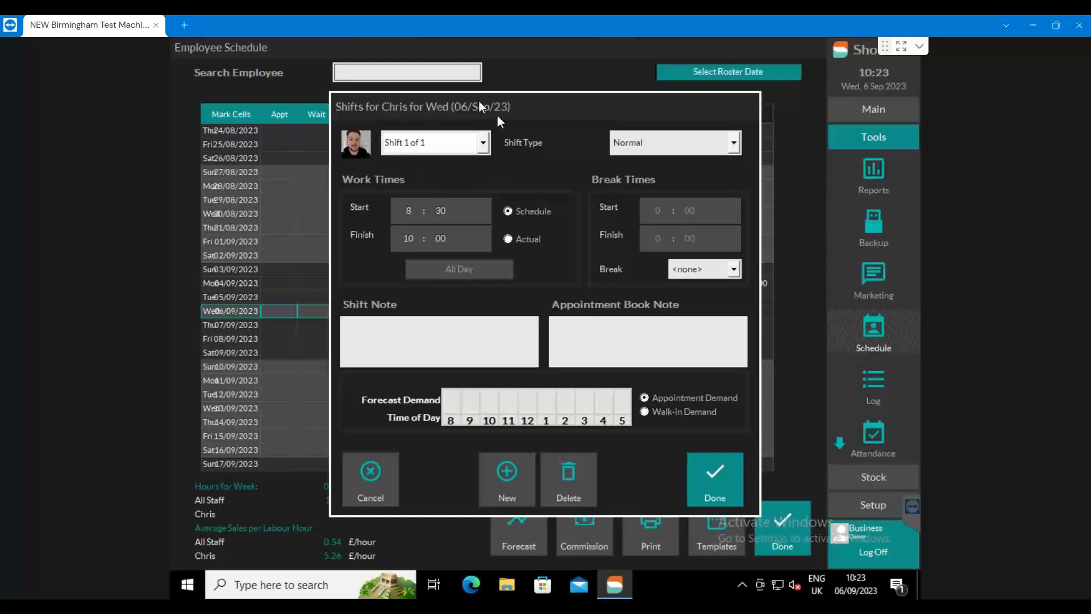
pyautogui.click(432, 144)
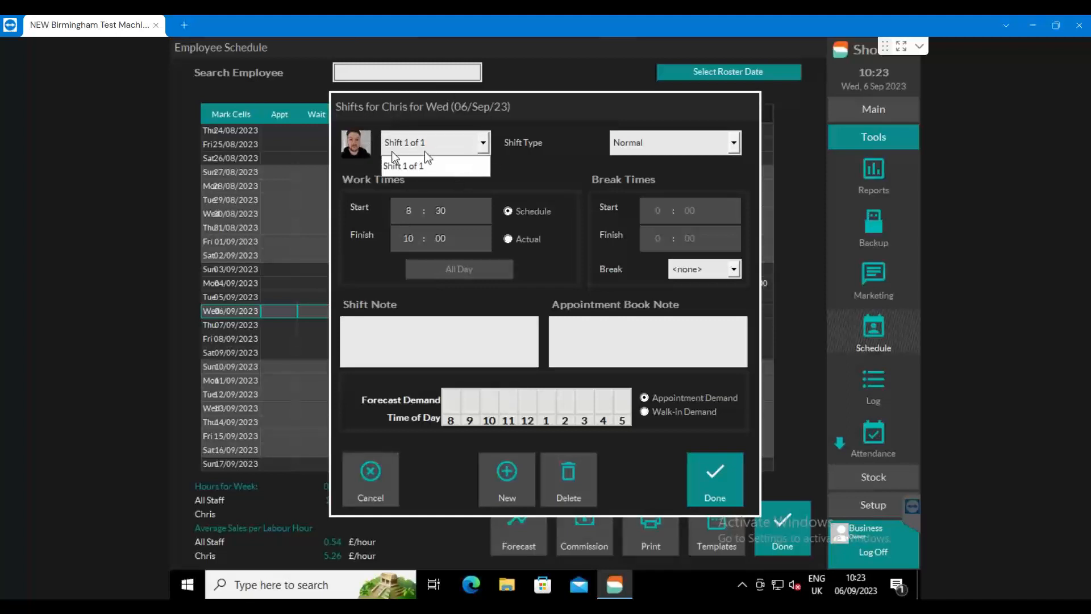
pyautogui.click(475, 170)
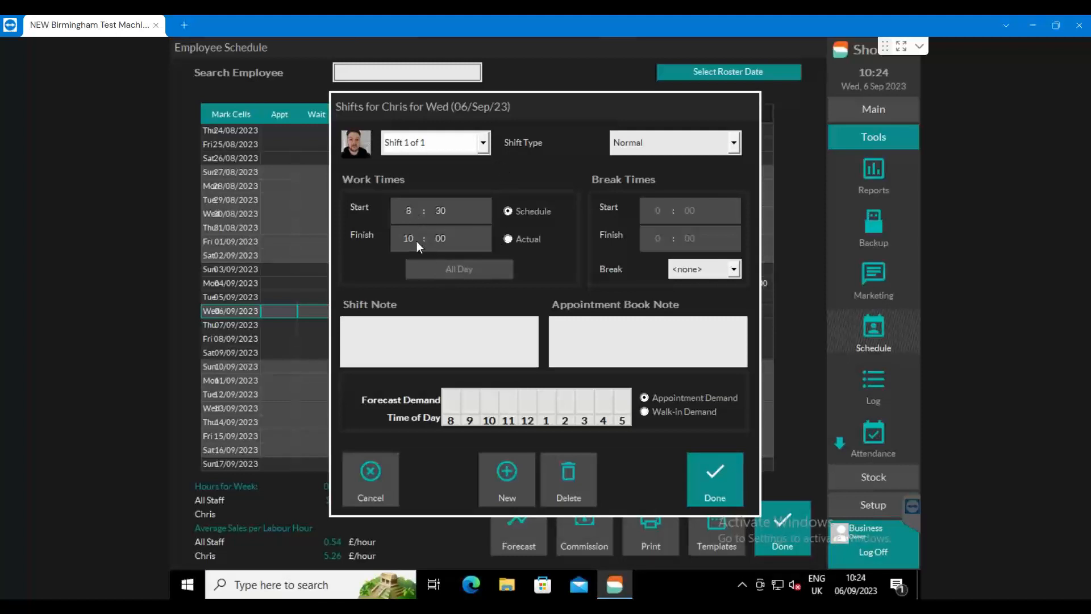
pyautogui.click(721, 149)
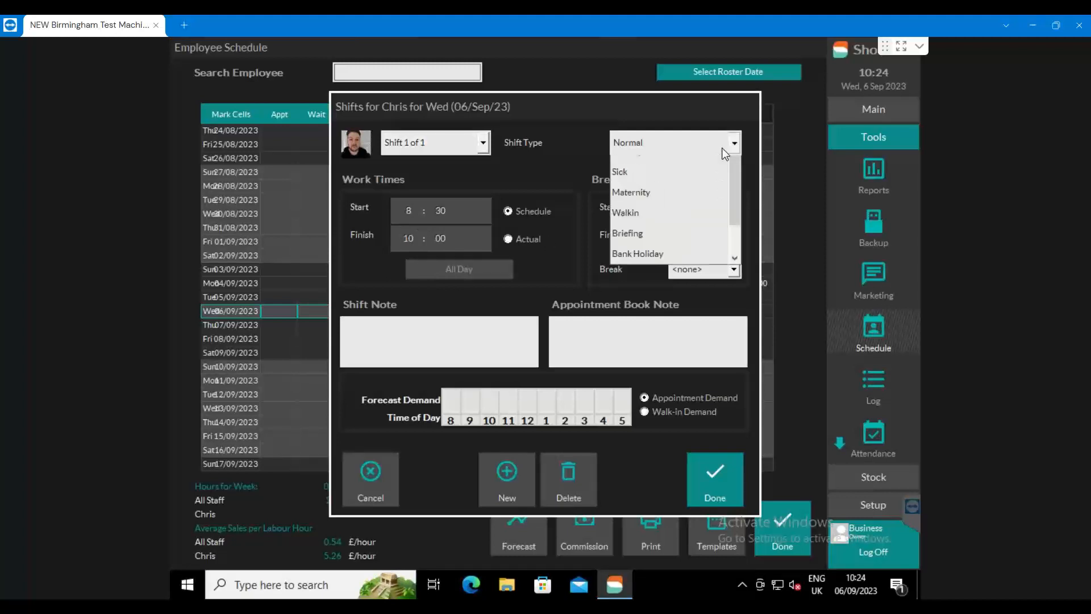
pyautogui.moveTo(739, 208); pyautogui.dragTo(742, 223)
pyautogui.scroll(-1, 741, 222)
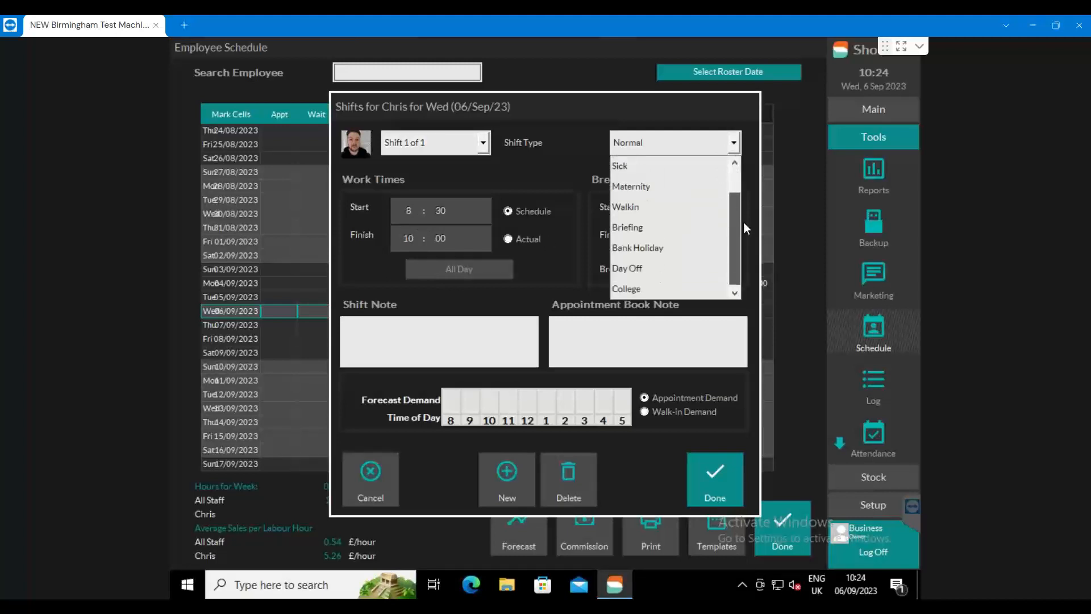
pyautogui.scroll(2, 736, 185)
pyautogui.click(680, 188)
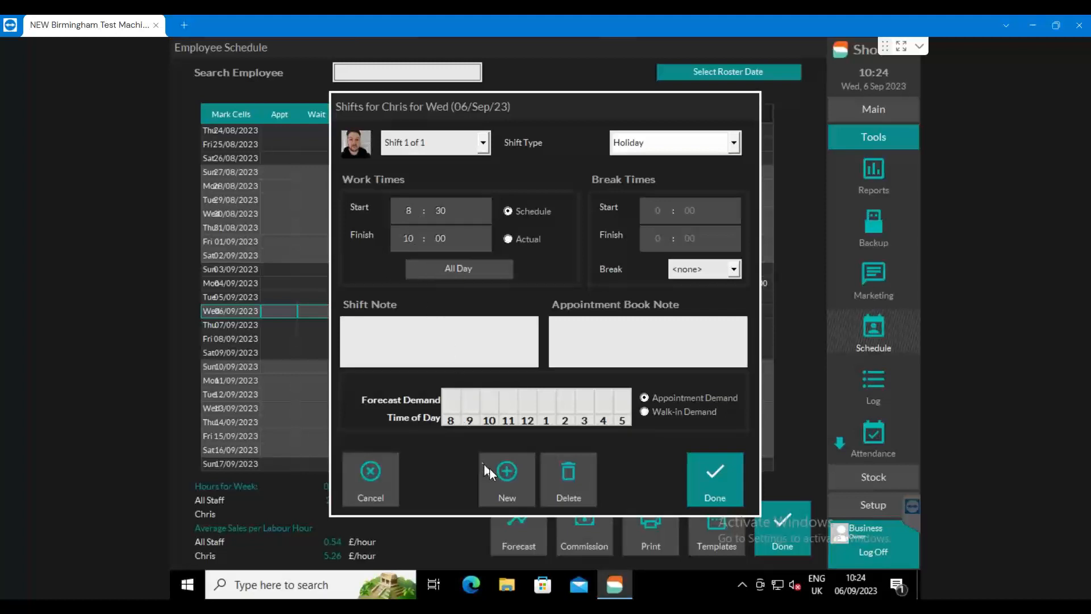
# - Add a second, Normal shift from 10:00 to 18:00 for the same employee and day, save it and close the employee schedule
pyautogui.click(507, 475)
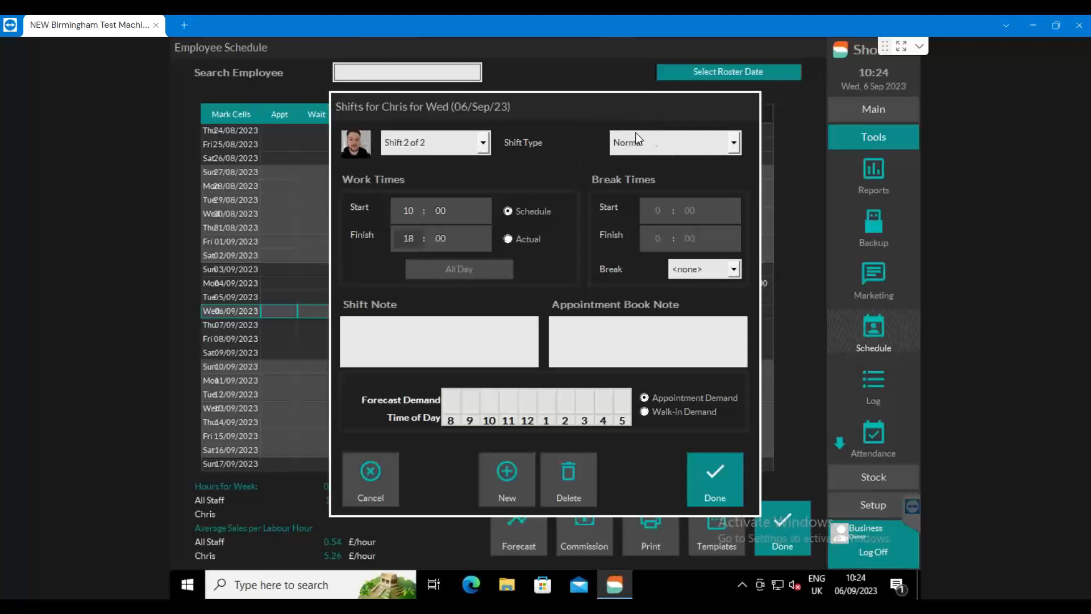
pyautogui.click(710, 463)
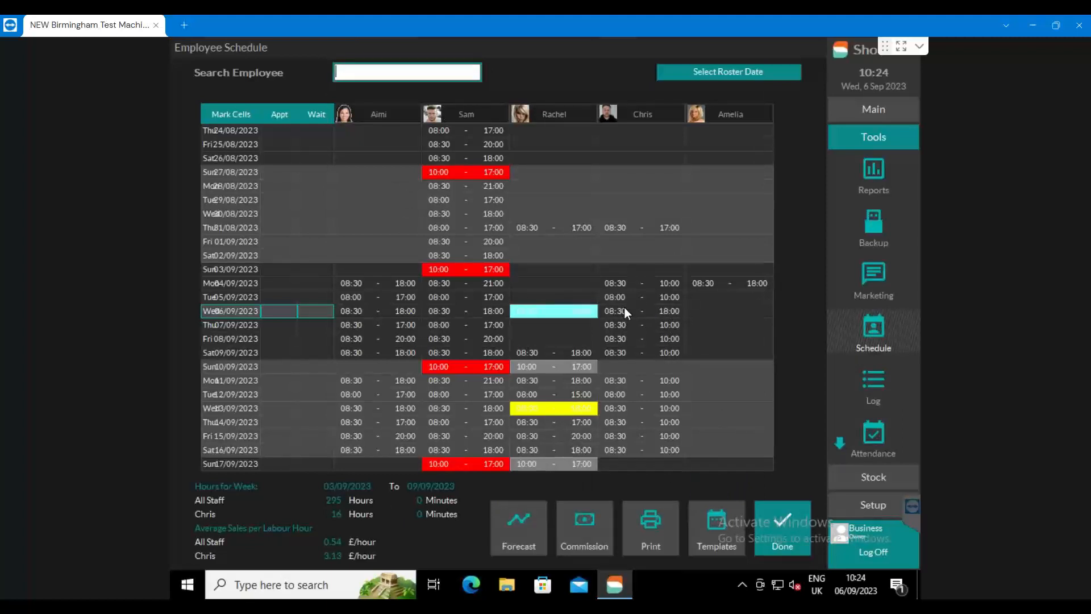
pyautogui.click(774, 518)
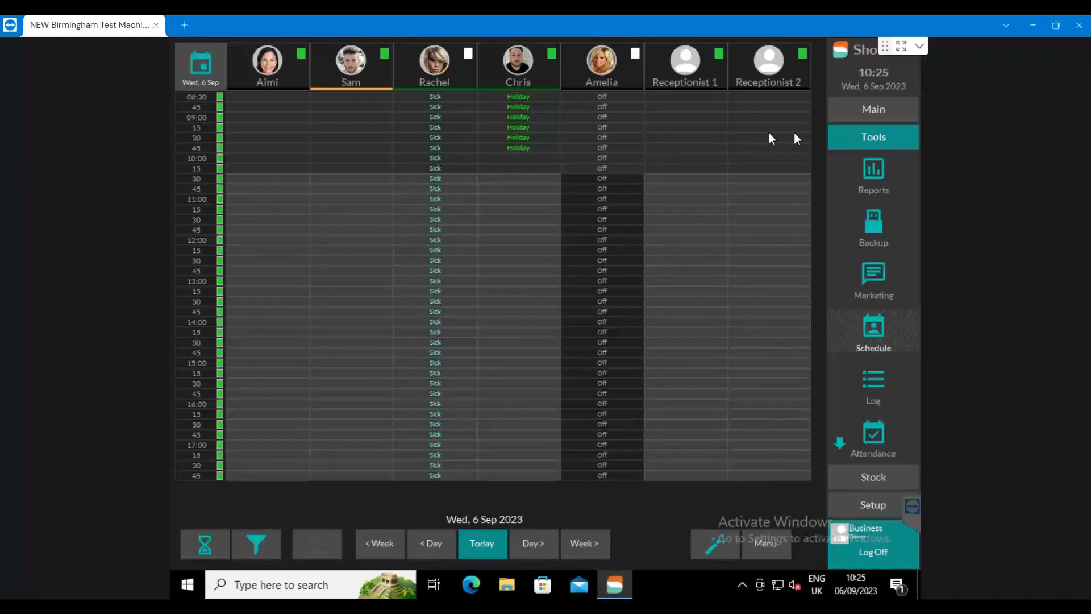
# - Reopen the employee schedule and create a Normal shift from 08:30 to 18:00 for the fifth-listed employee on Wednesday 06/09/2023
pyautogui.click(875, 141)
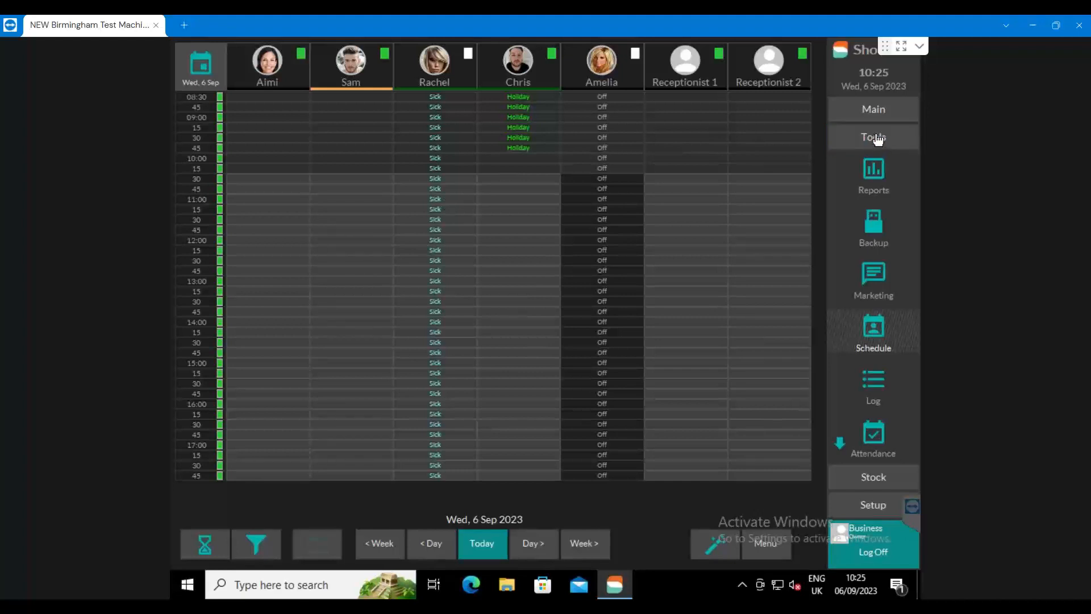
pyautogui.click(868, 327)
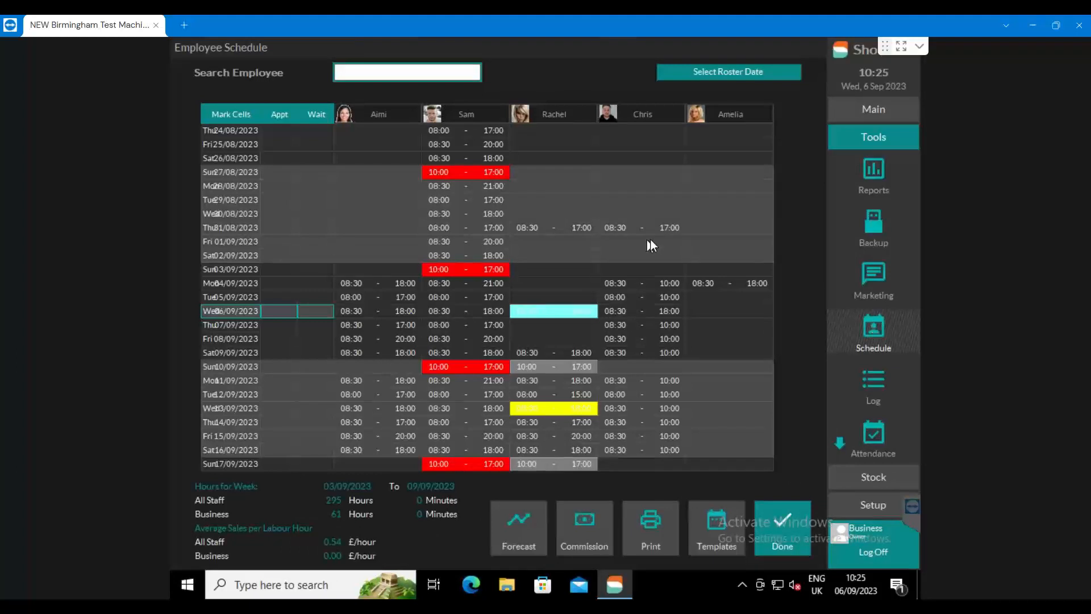
pyautogui.doubleClick(714, 309)
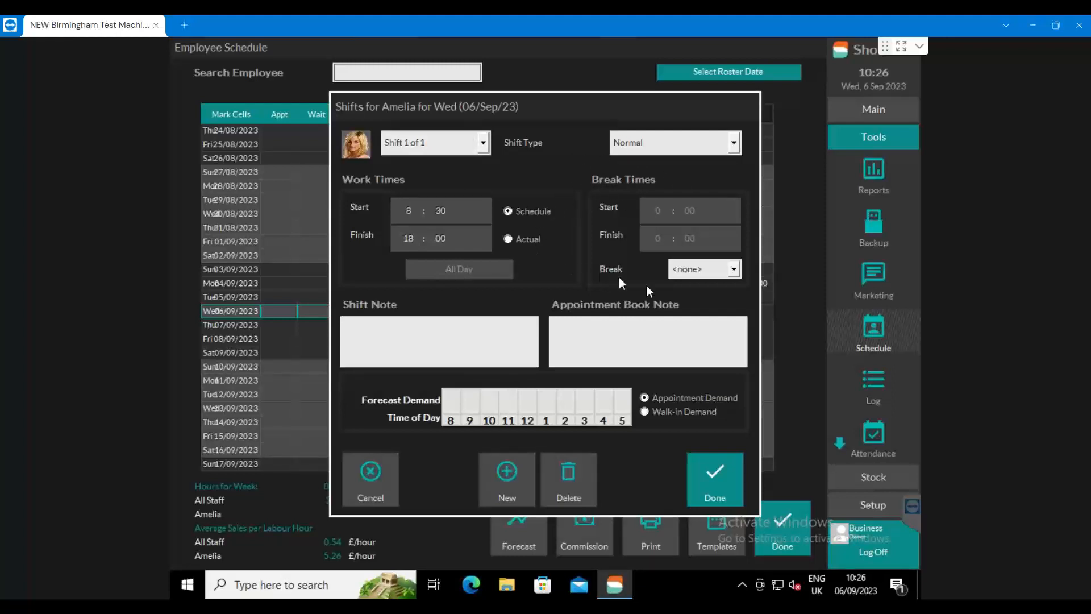
# - Try the 60, user-defined and 30 break options for the new shift
pyautogui.click(734, 271)
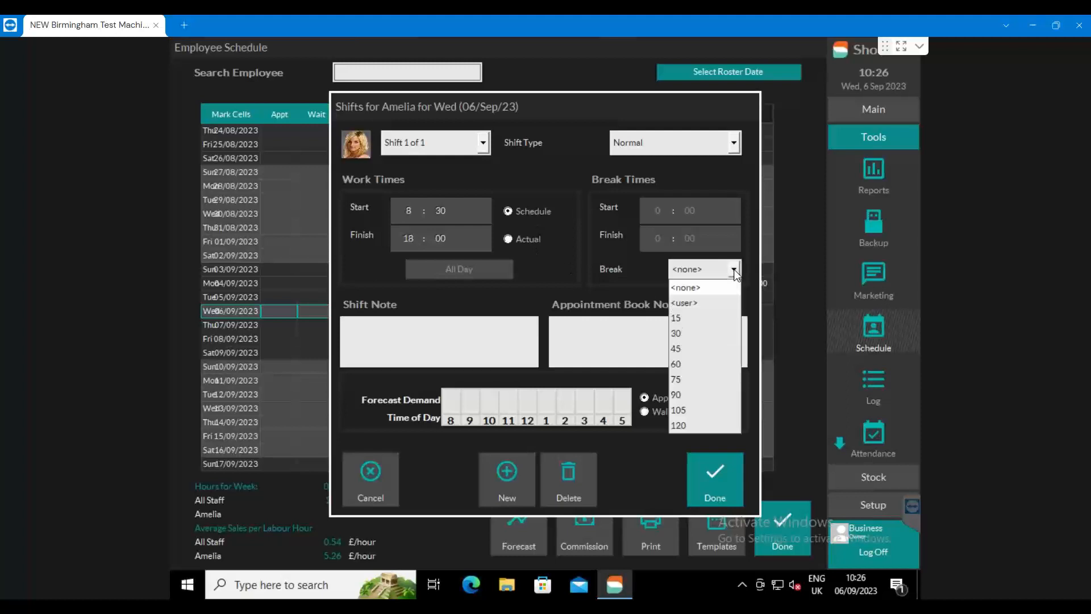
pyautogui.click(680, 364)
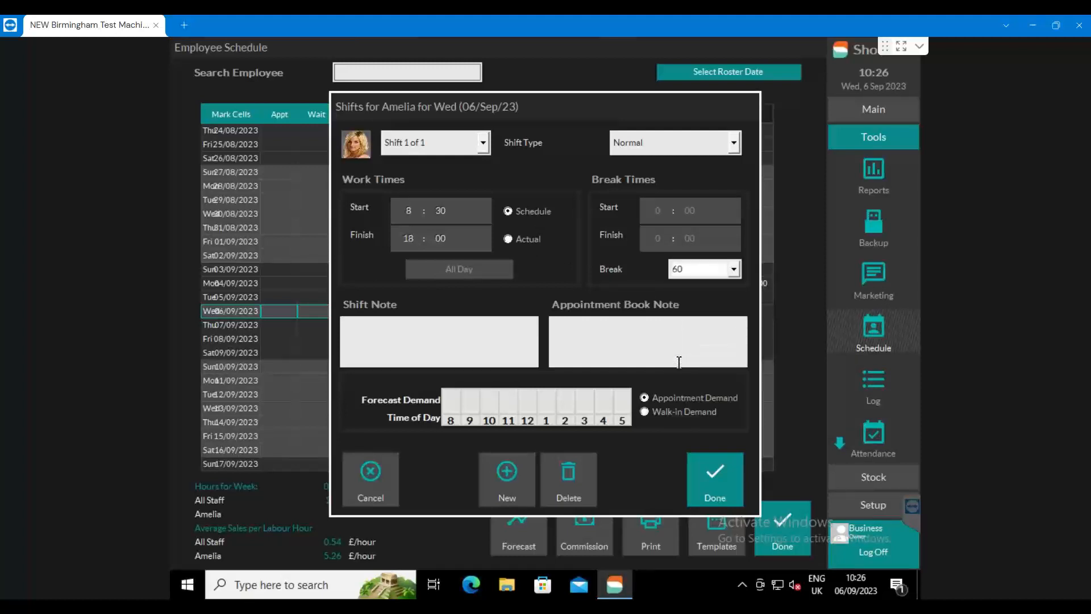
pyautogui.click(733, 272)
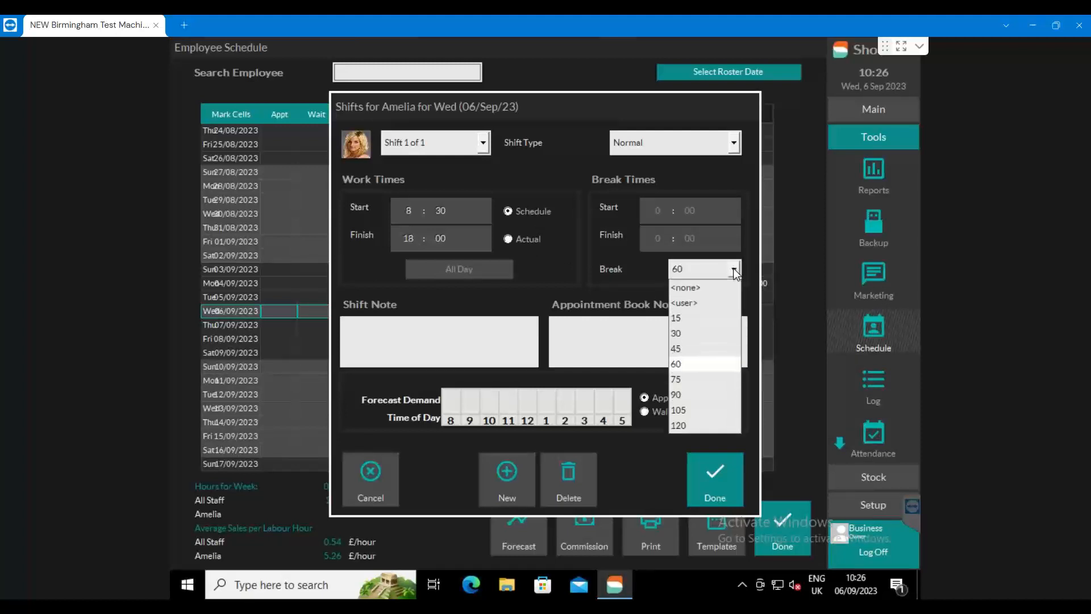
pyautogui.click(689, 303)
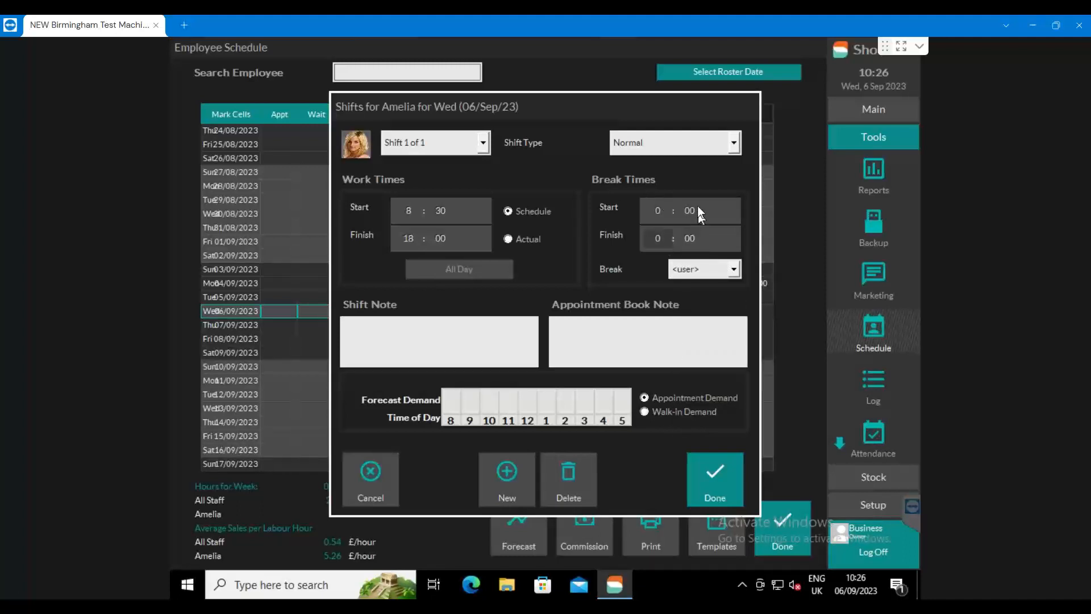
pyautogui.click(734, 271)
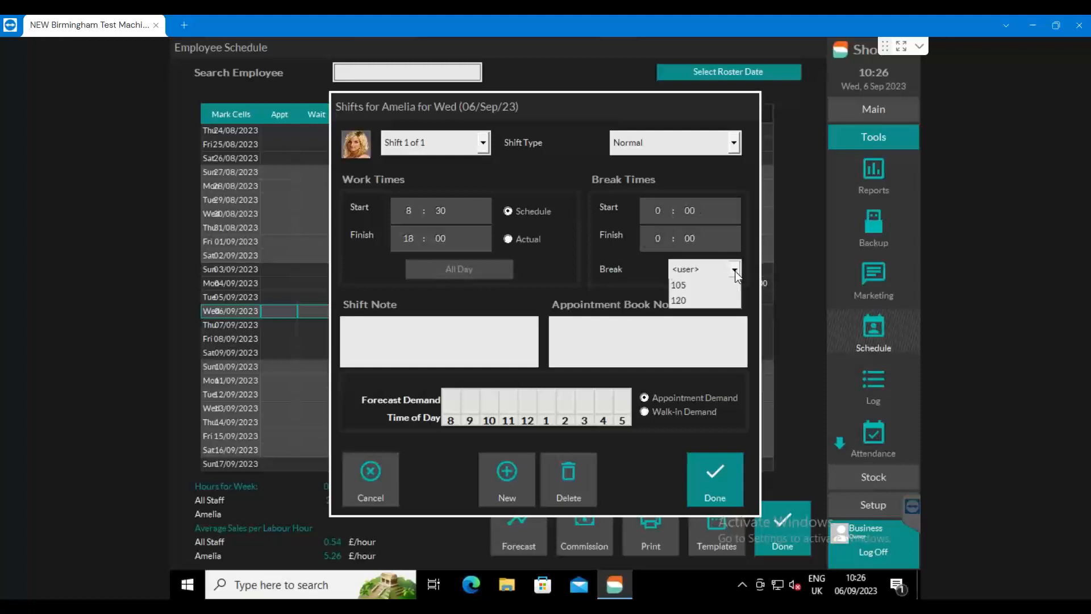
pyautogui.click(679, 360)
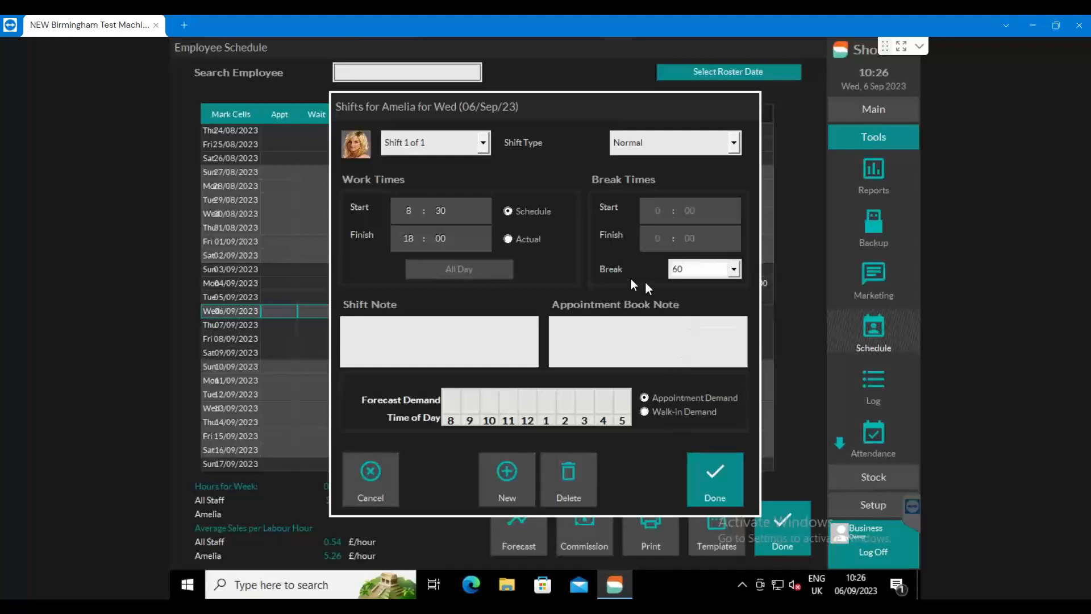
pyautogui.click(733, 270)
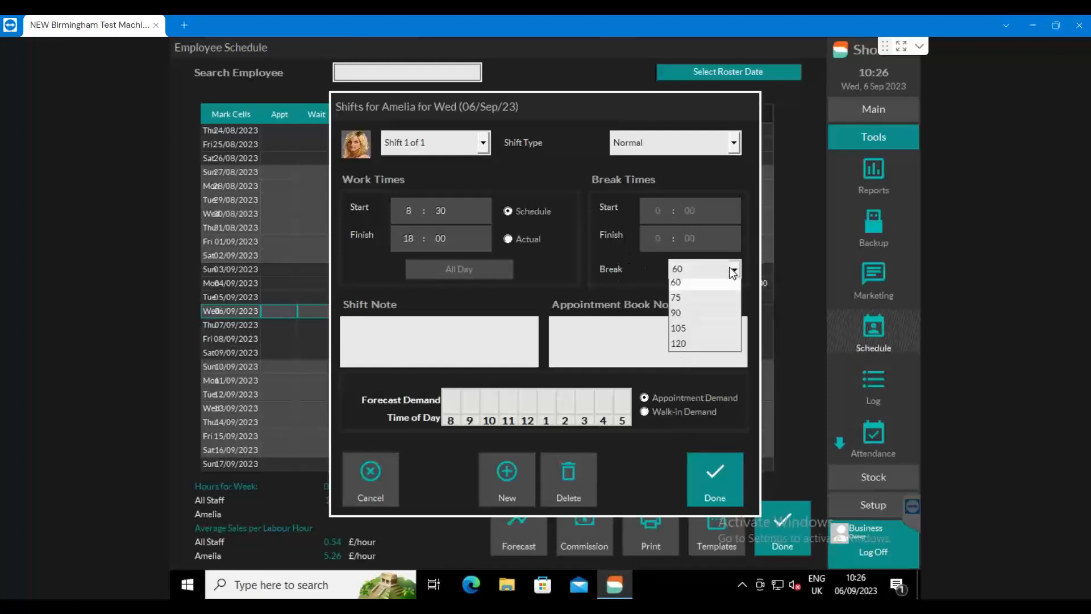
pyautogui.click(677, 332)
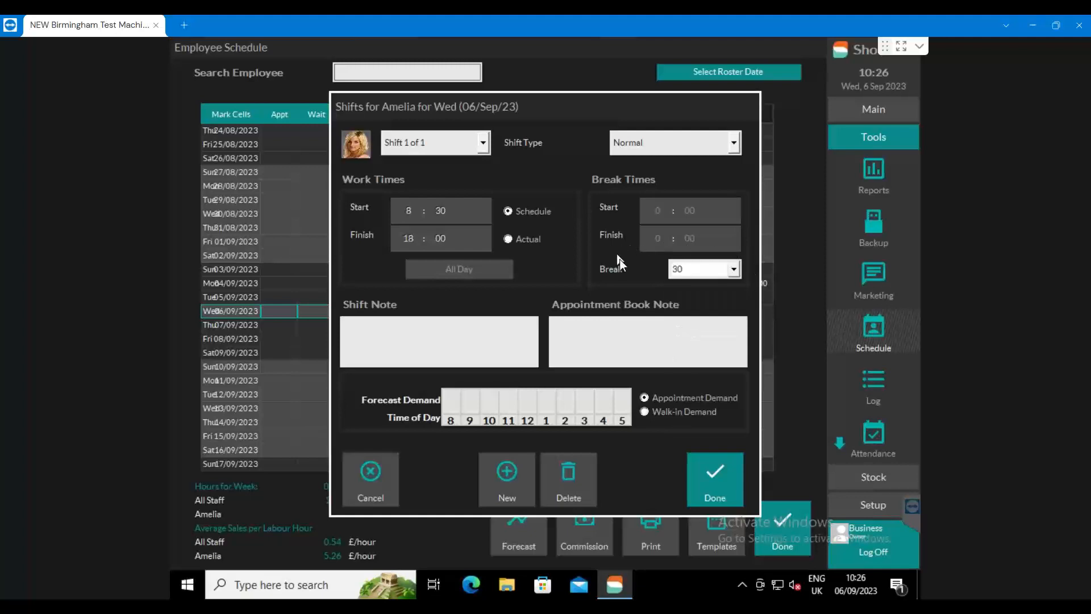
# - Set the shift's break to 60 minutes, save the shift and close the employee schedule
pyautogui.click(698, 271)
pyautogui.click(675, 351)
pyautogui.click(720, 467)
pyautogui.click(779, 515)
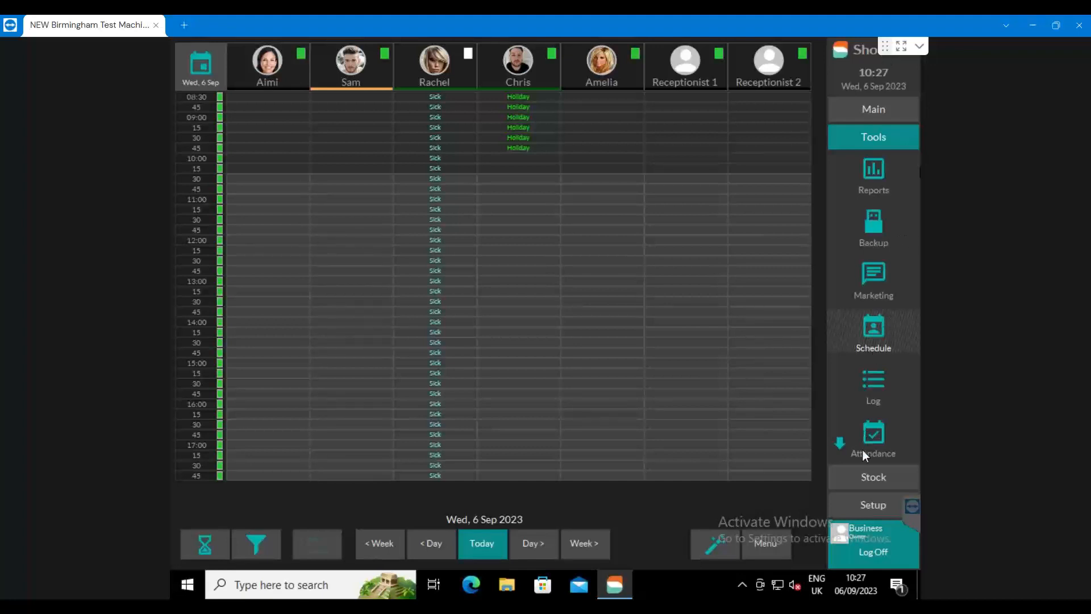
# - Review the available employee levels in the employee setup, and return to the appointment book
pyautogui.click(854, 506)
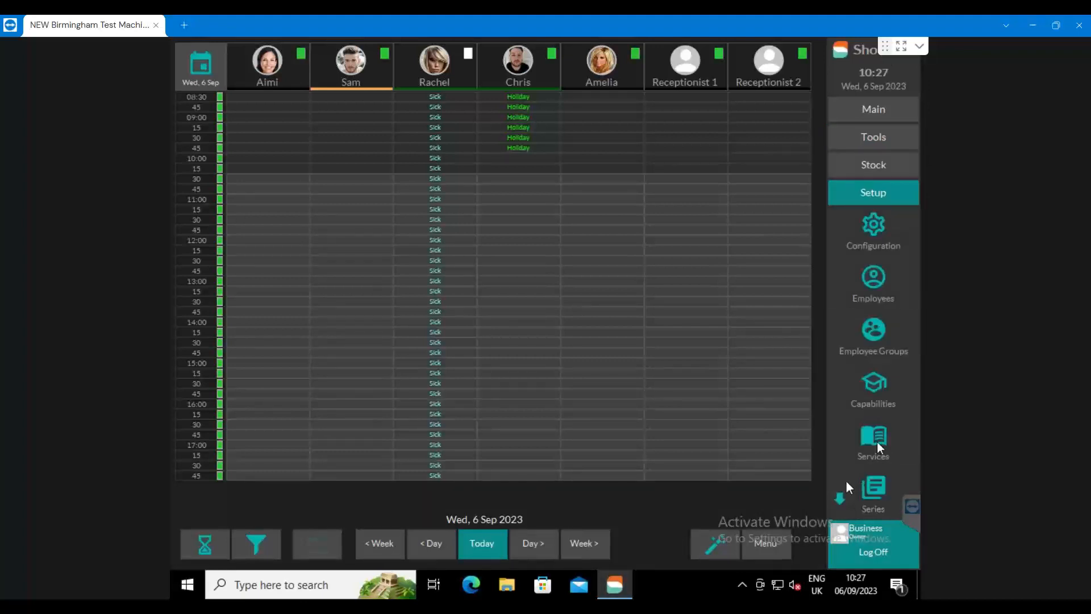
pyautogui.click(875, 277)
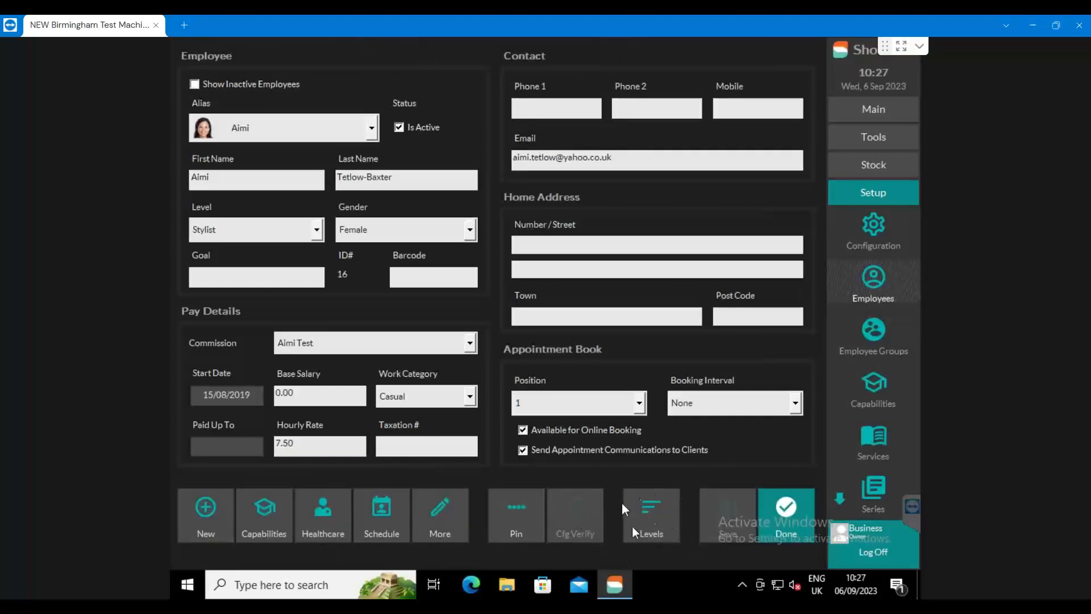
pyautogui.click(651, 507)
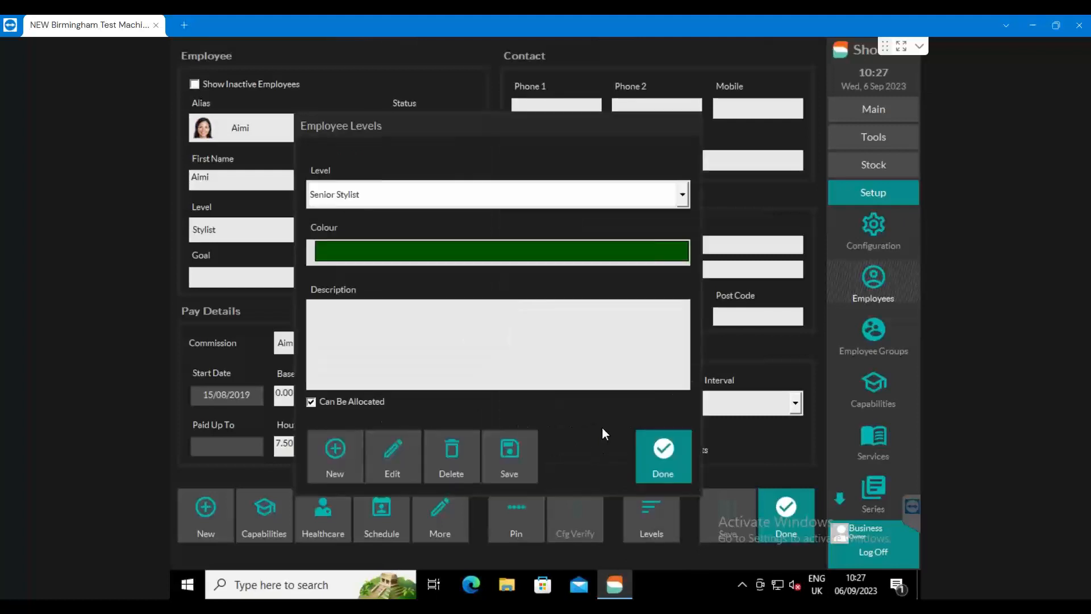
pyautogui.click(352, 203)
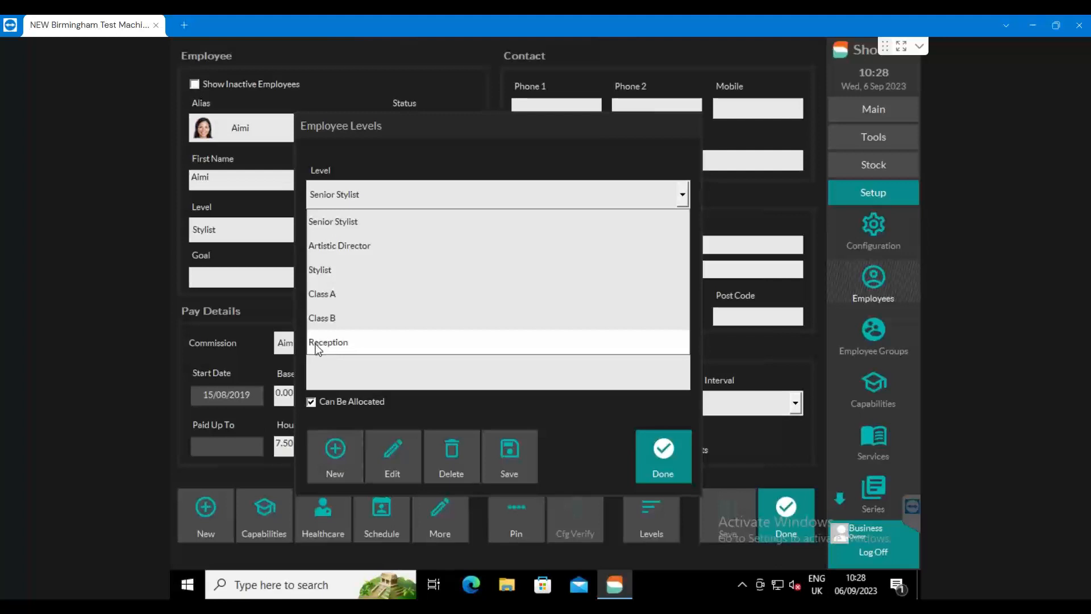
pyautogui.click(662, 454)
pyautogui.click(660, 453)
pyautogui.click(784, 514)
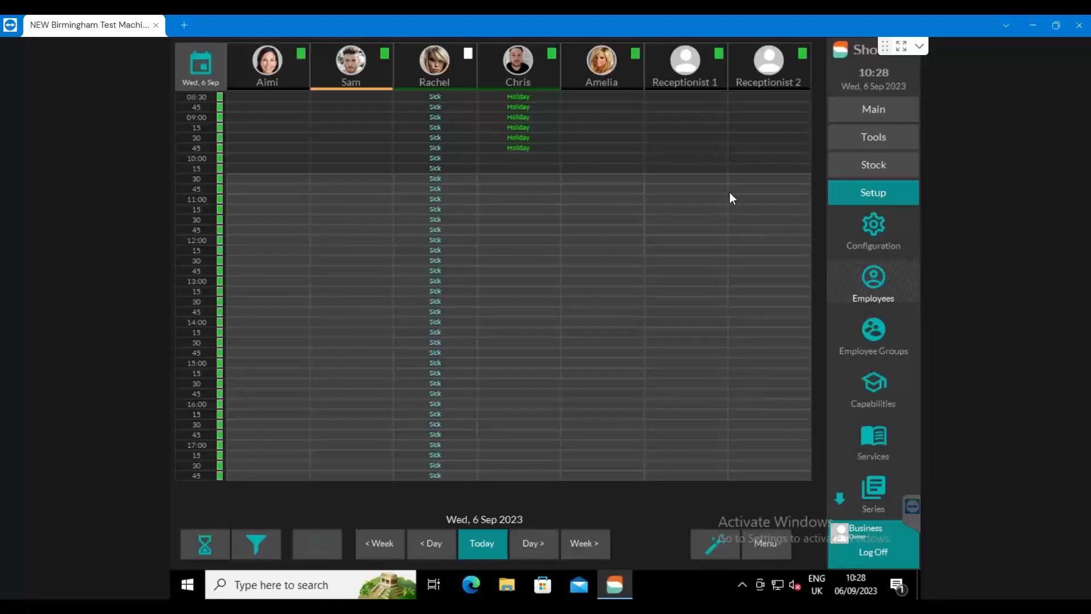
# - Open the roster templates from the employee schedule and create a new template named Reception
pyautogui.click(887, 141)
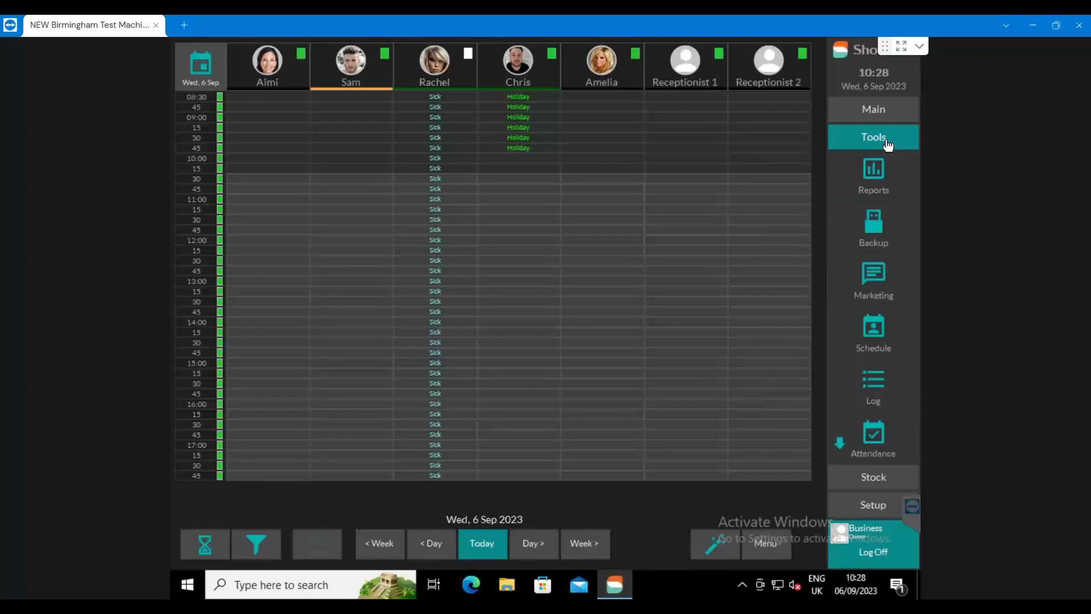
pyautogui.click(873, 328)
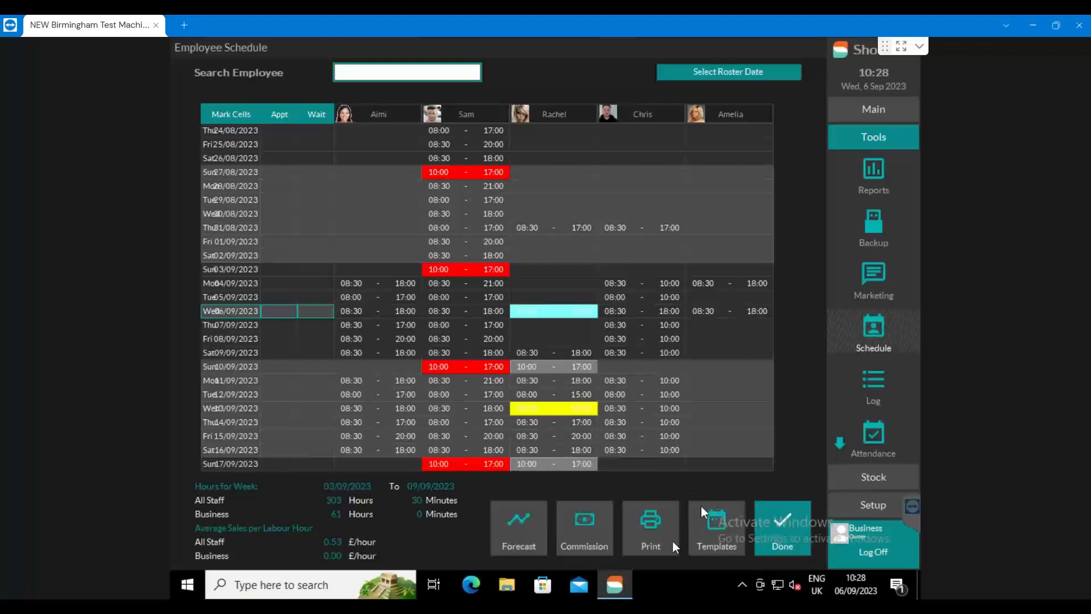
pyautogui.click(711, 532)
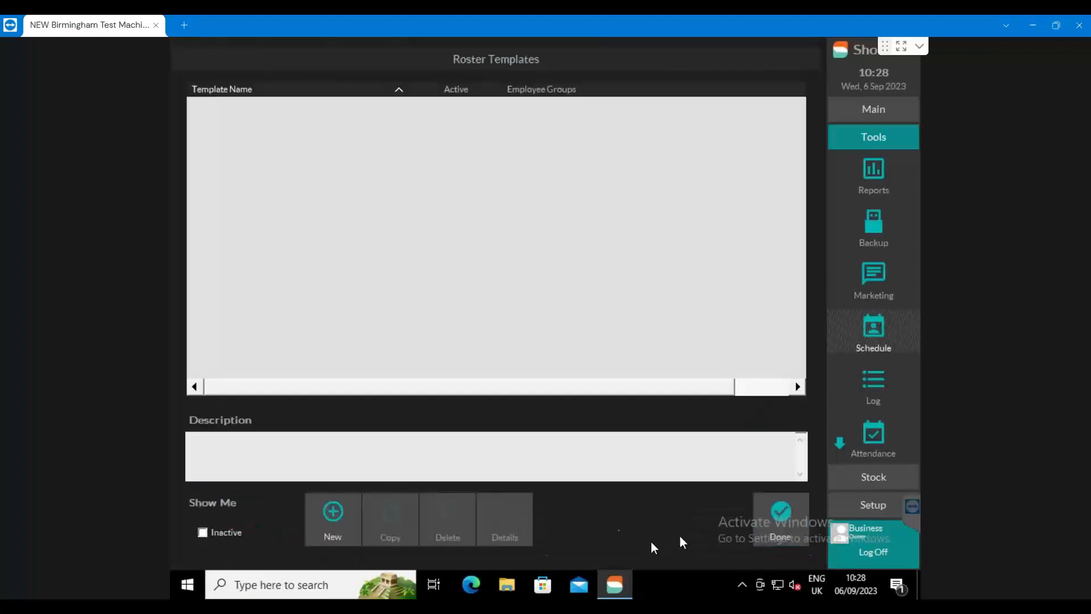
pyautogui.click(320, 514)
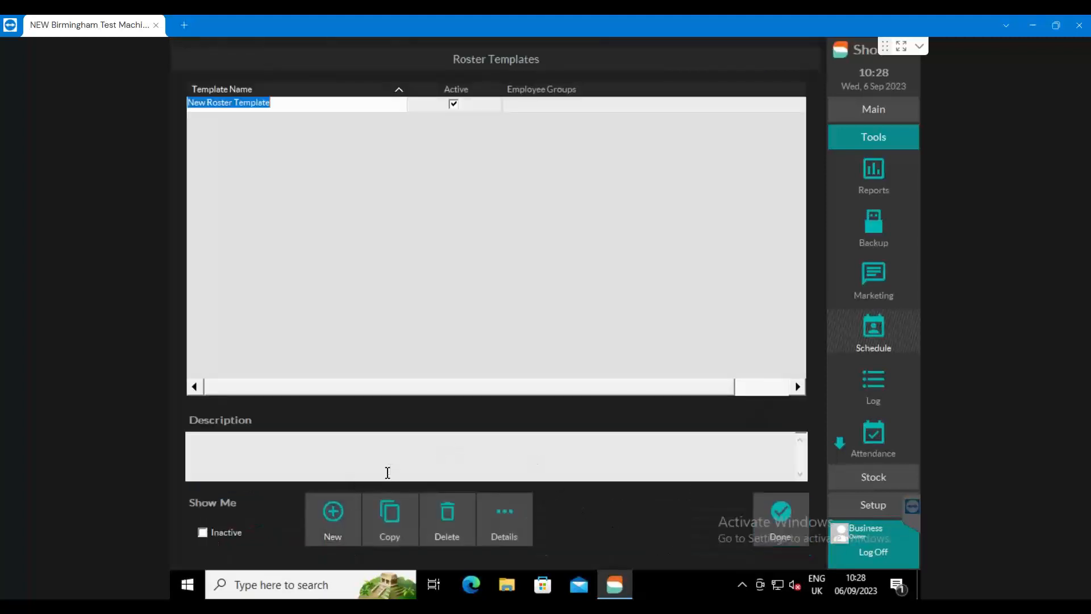
pyautogui.write('Reception')
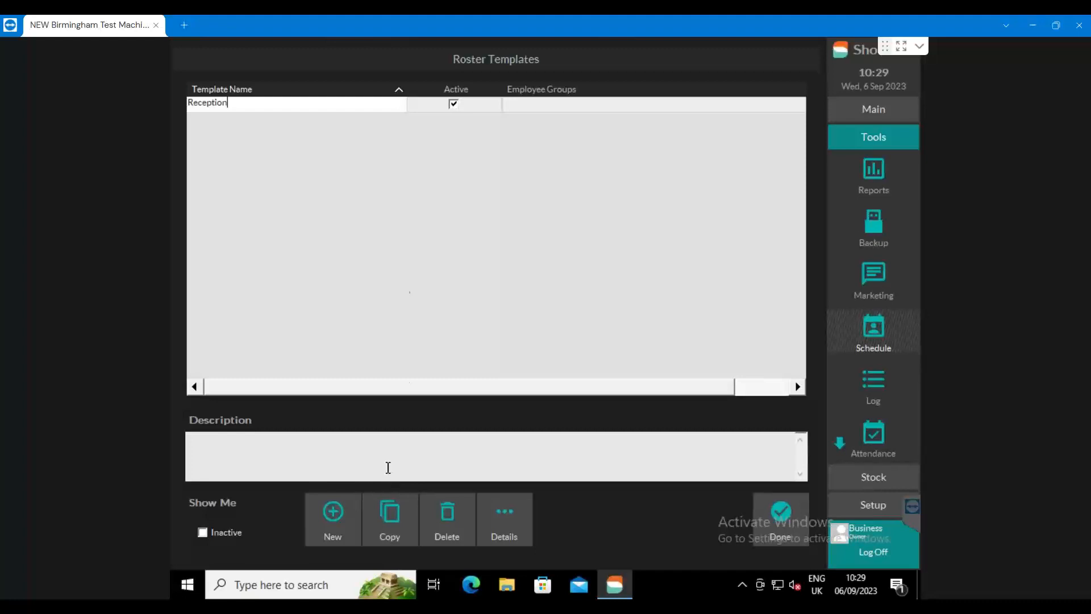
pyautogui.click(258, 110)
# - Open the Reception template's shift details and add a Day Off shift for Sunday of Week 1
pyautogui.click(519, 526)
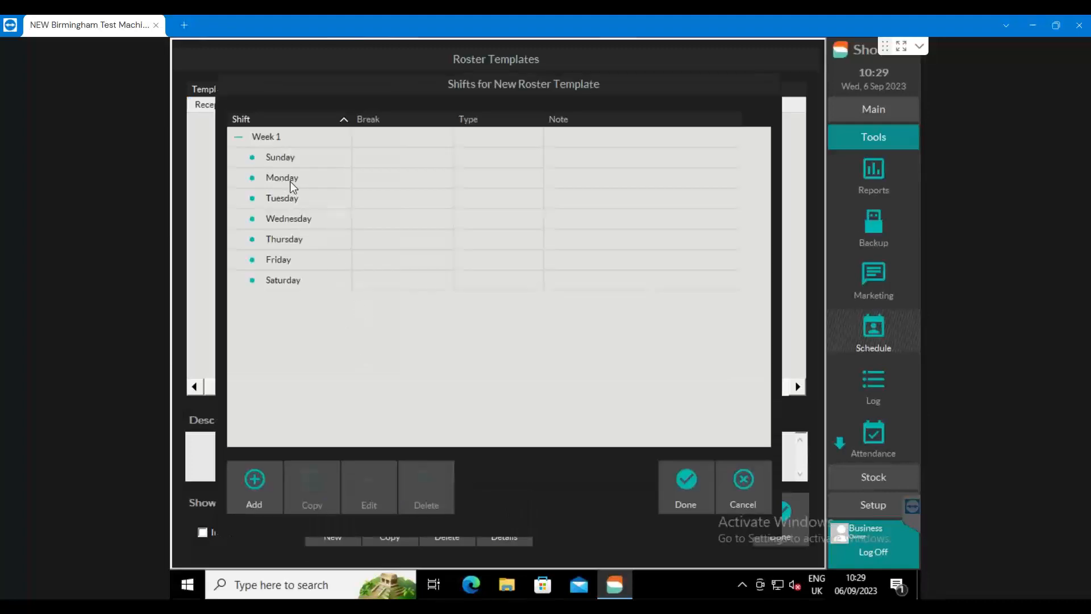
pyautogui.click(271, 158)
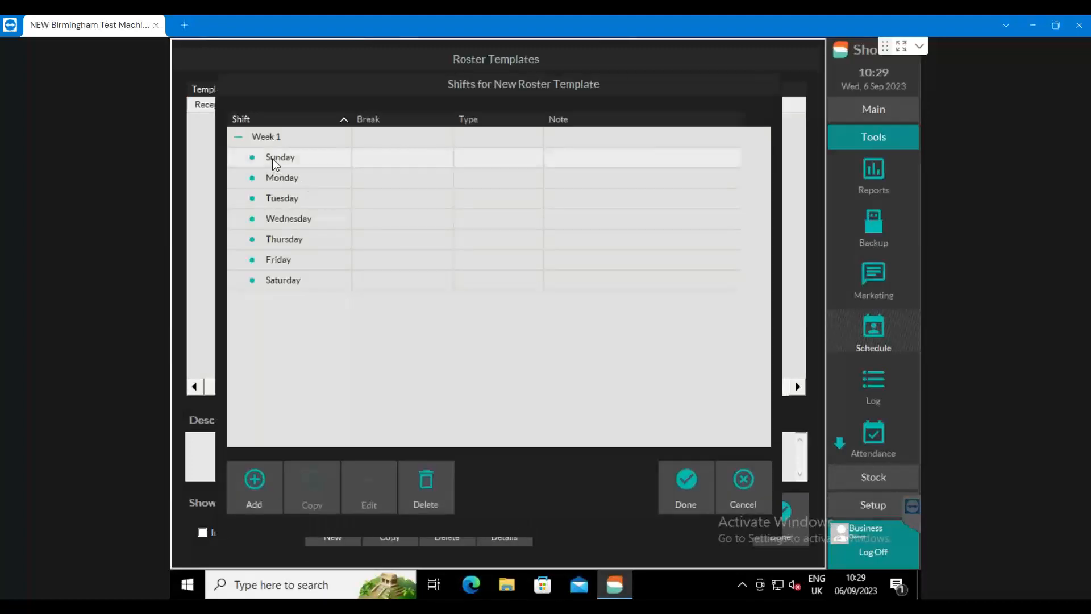
pyautogui.click(257, 480)
pyautogui.click(565, 173)
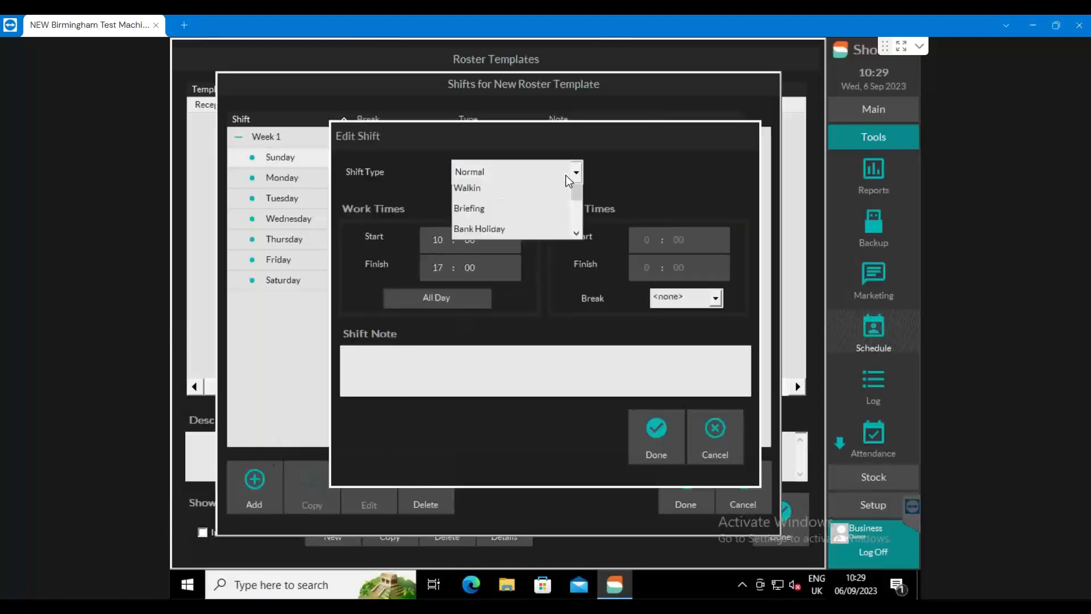
pyautogui.scroll(-2, 484, 287)
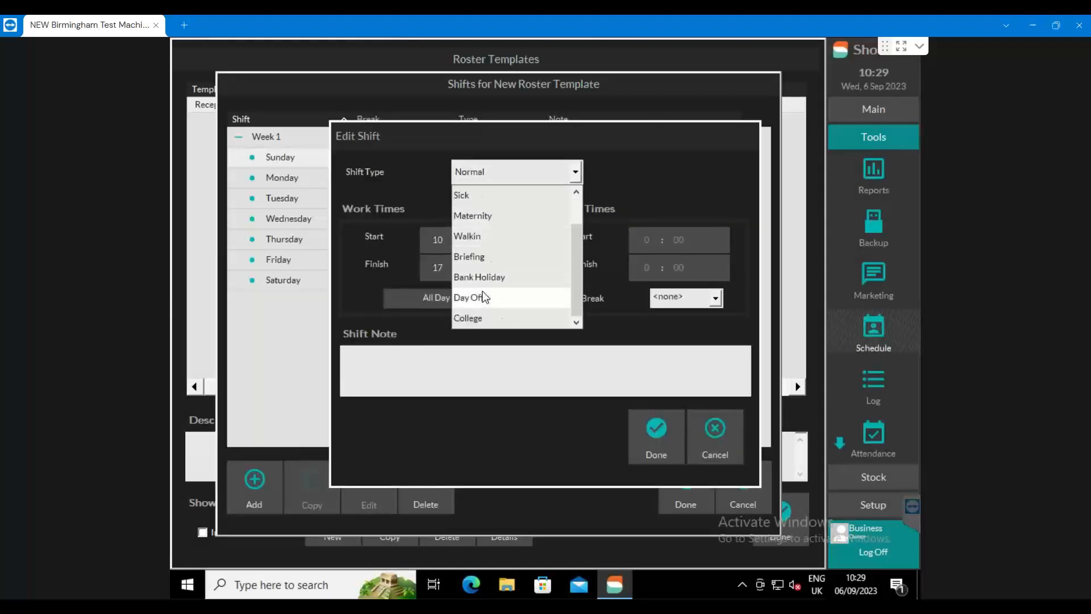
pyautogui.click(476, 297)
pyautogui.click(658, 430)
# - Add Normal shifts for Monday 08:30-18:00, Tuesday 08:00-17:00 and Wednesday 08:30-18:00 to the template
pyautogui.click(278, 206)
pyautogui.click(254, 483)
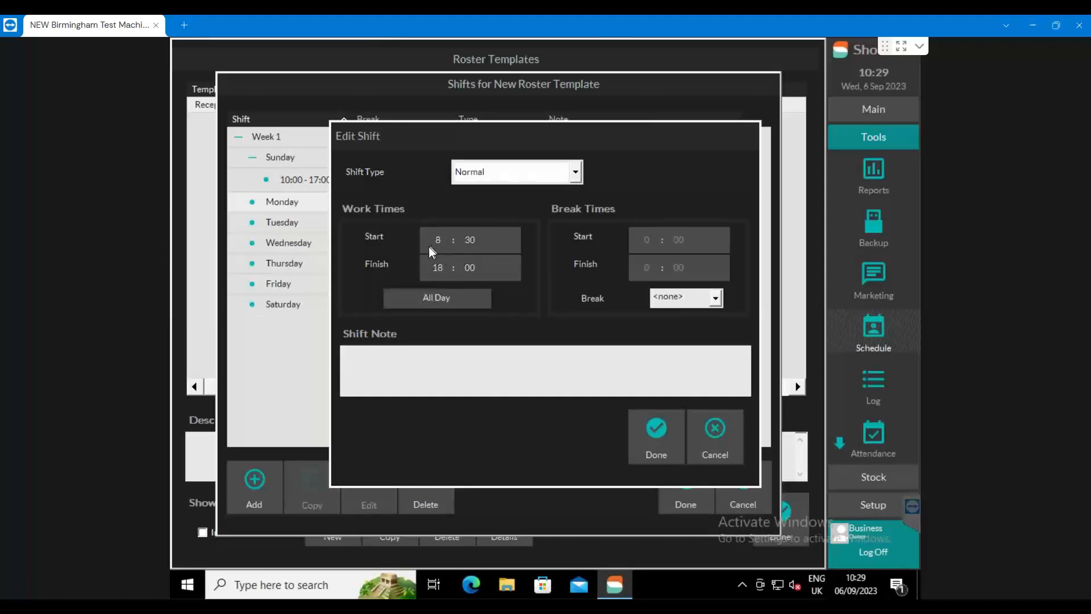
pyautogui.click(658, 432)
pyautogui.click(284, 247)
pyautogui.click(252, 464)
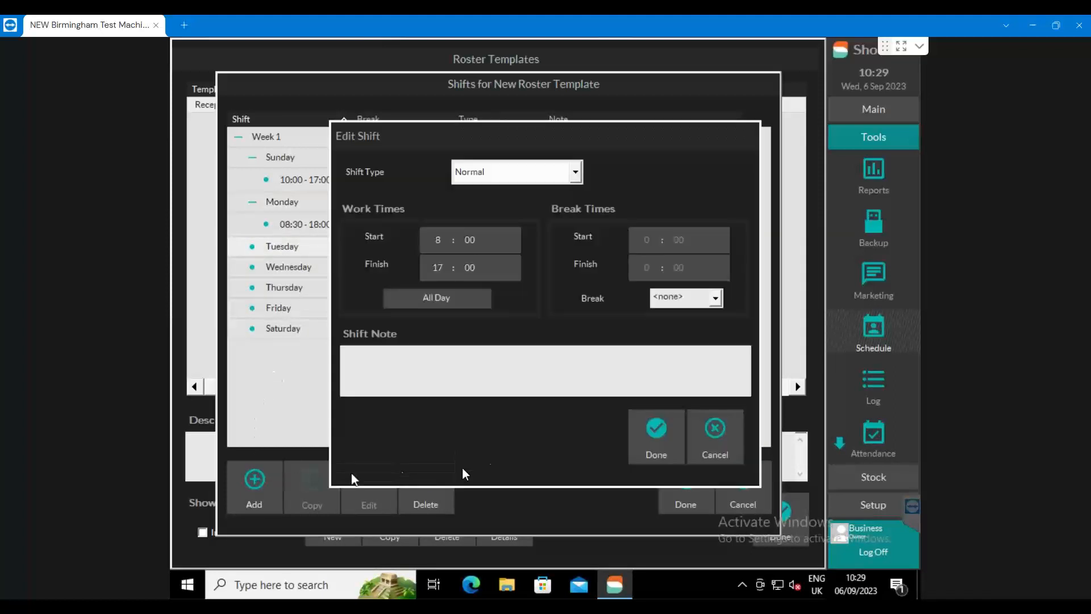
pyautogui.click(631, 433)
pyautogui.click(275, 292)
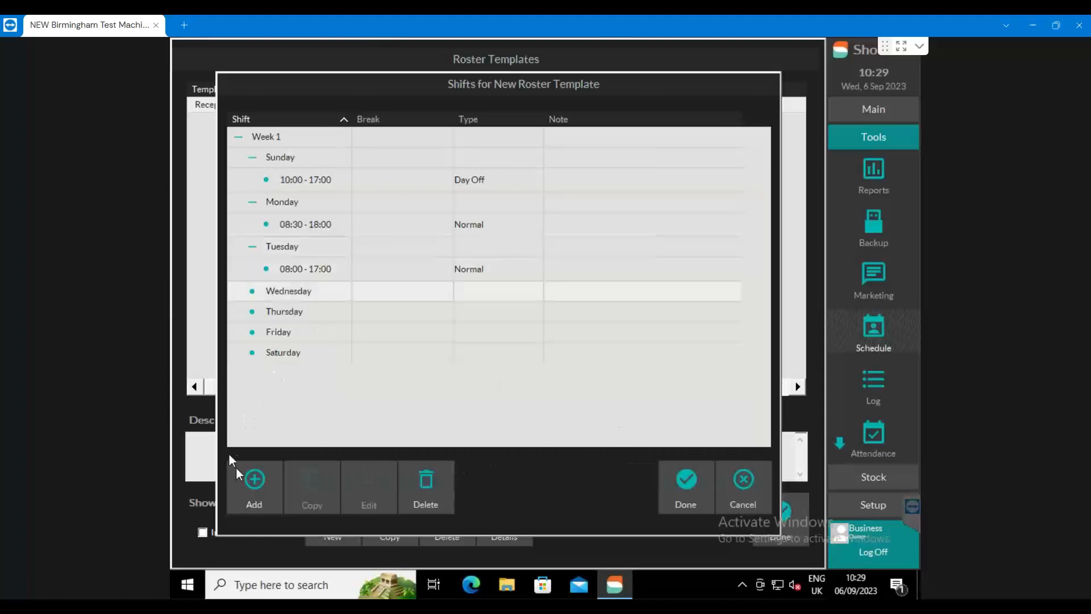
pyautogui.click(244, 474)
pyautogui.click(670, 433)
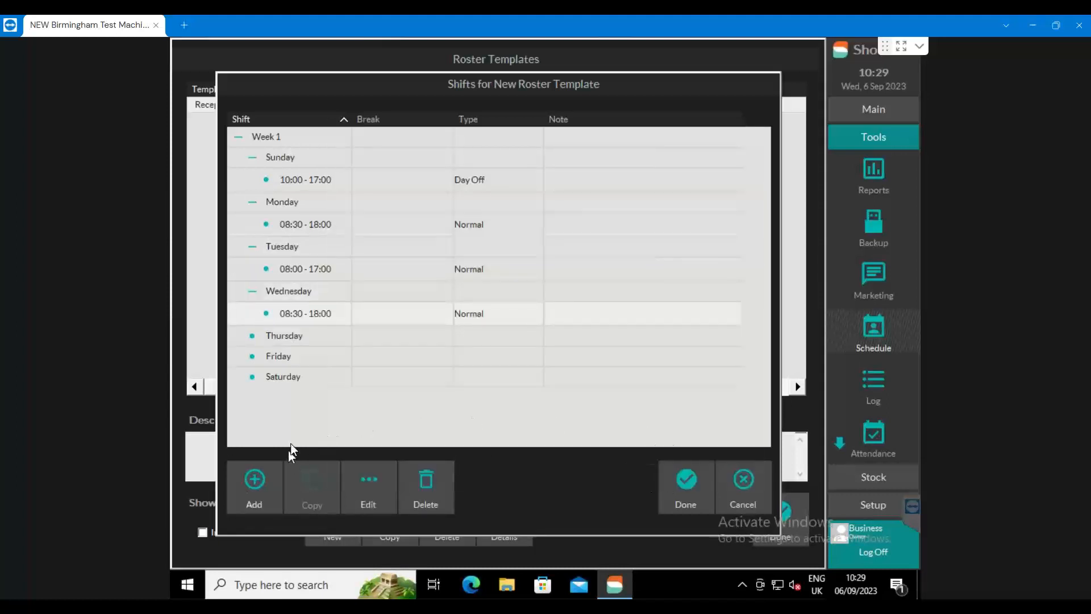
# - Add Normal shifts for Thursday 08:30-17:00, Friday 08:30-20:00 and Saturday 08:30-18:00, and save and close the roster template
pyautogui.click(287, 340)
pyautogui.click(255, 480)
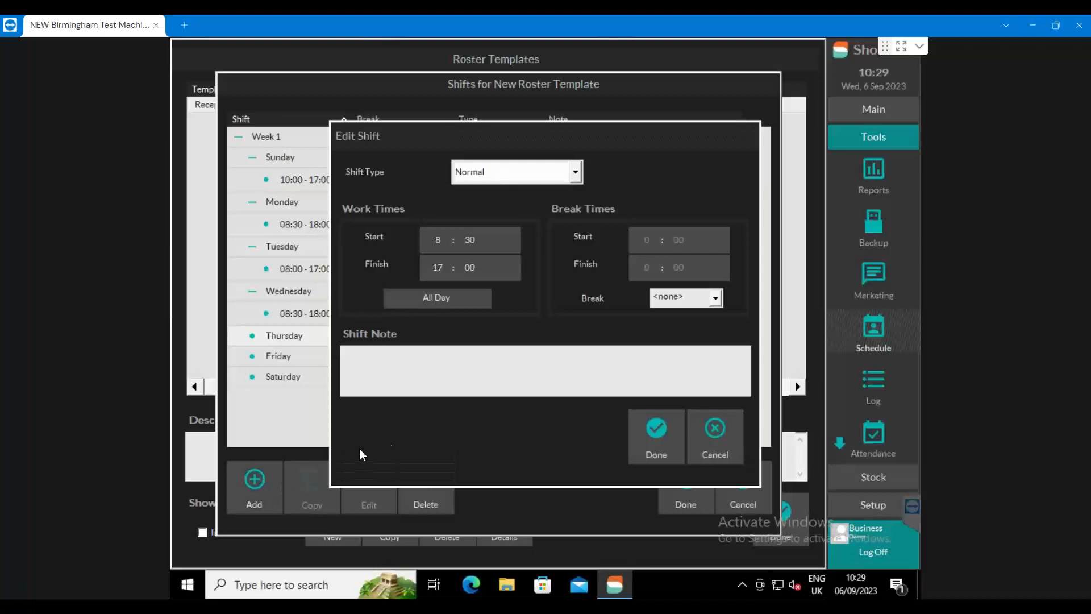
pyautogui.click(635, 425)
pyautogui.click(278, 381)
pyautogui.click(254, 480)
pyautogui.click(635, 429)
pyautogui.click(293, 427)
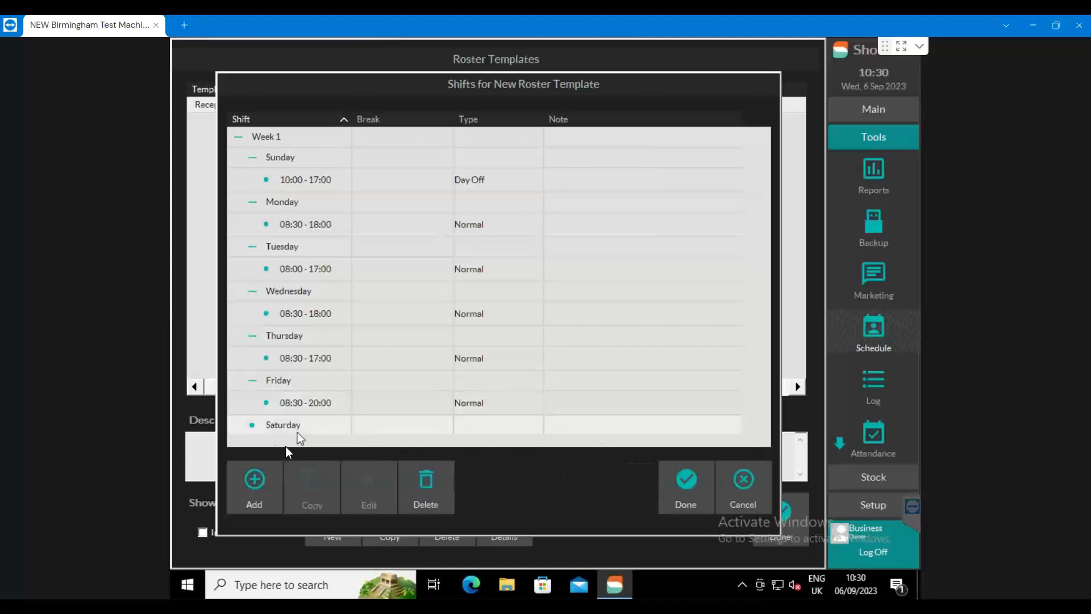
pyautogui.click(267, 474)
pyautogui.click(653, 430)
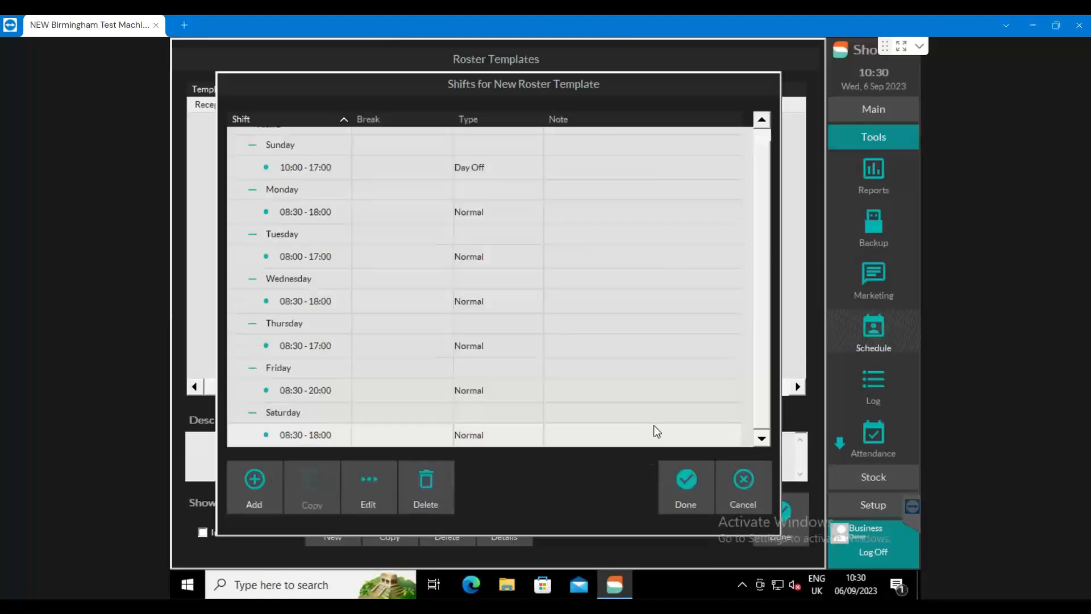
pyautogui.click(687, 477)
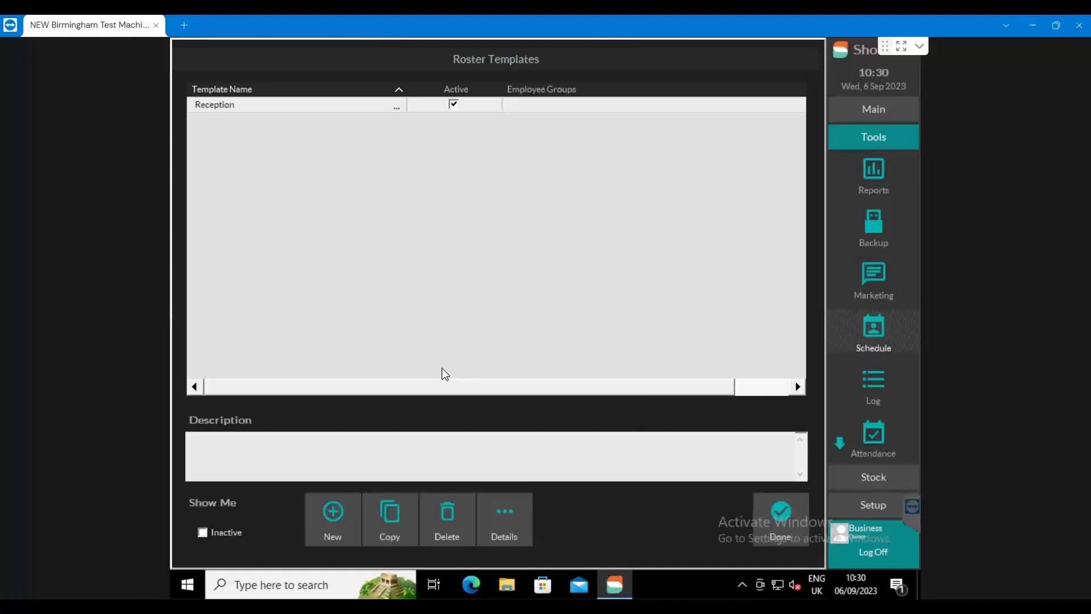
pyautogui.click(781, 510)
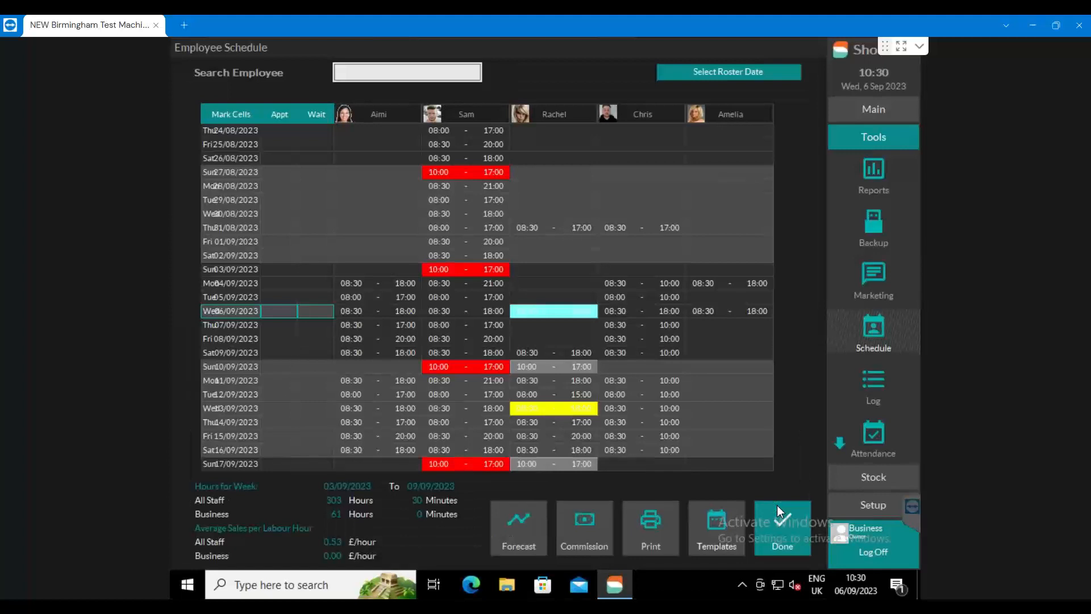
# - Create an employee group named Receptionists with Reception as its default level
pyautogui.click(847, 506)
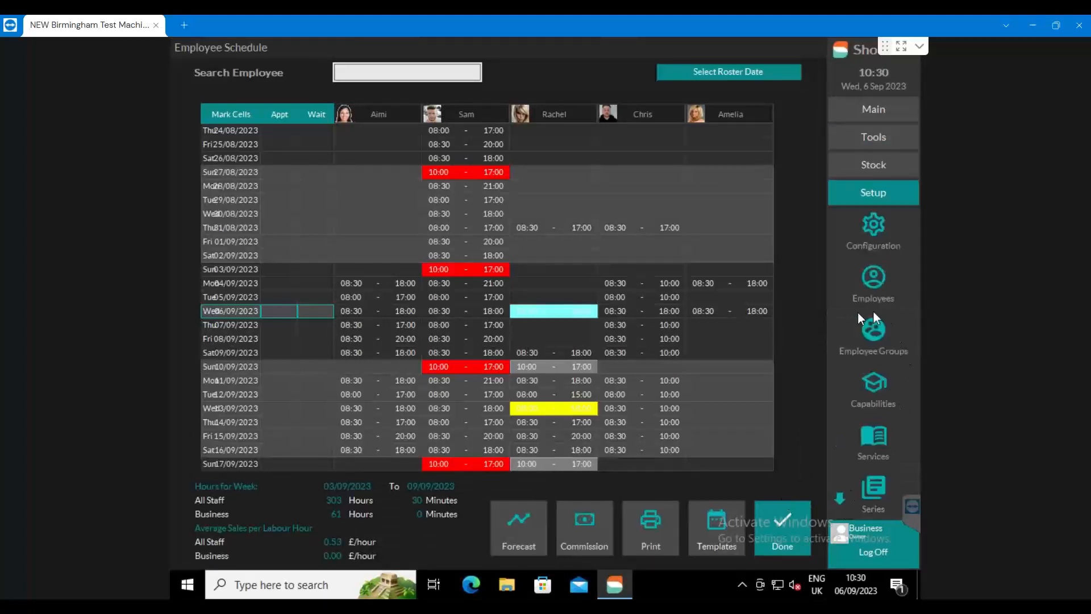
pyautogui.click(875, 334)
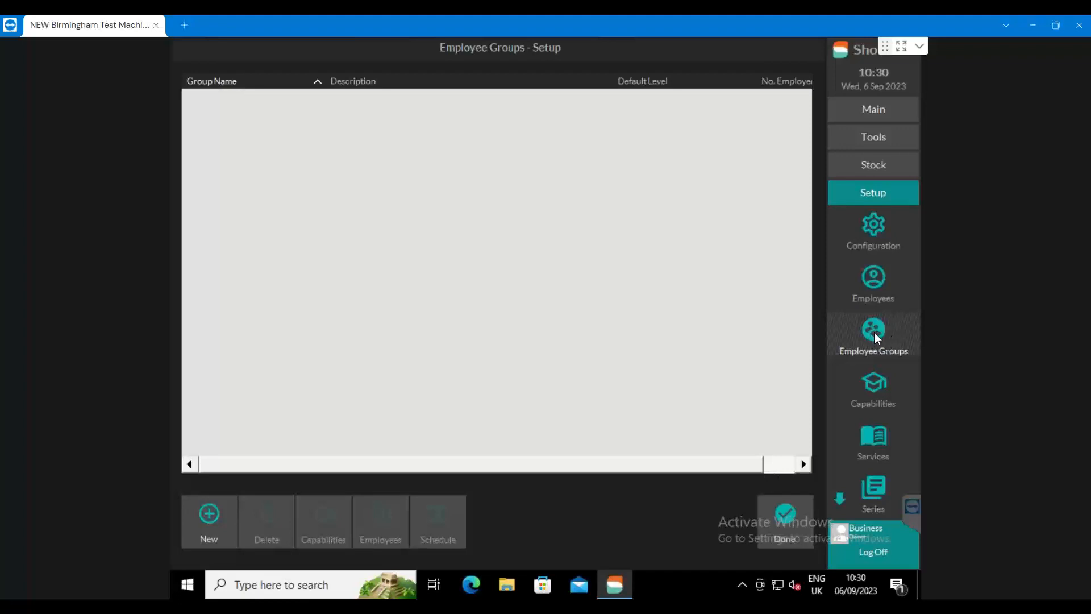
pyautogui.click(206, 518)
pyautogui.write('Receptionists')
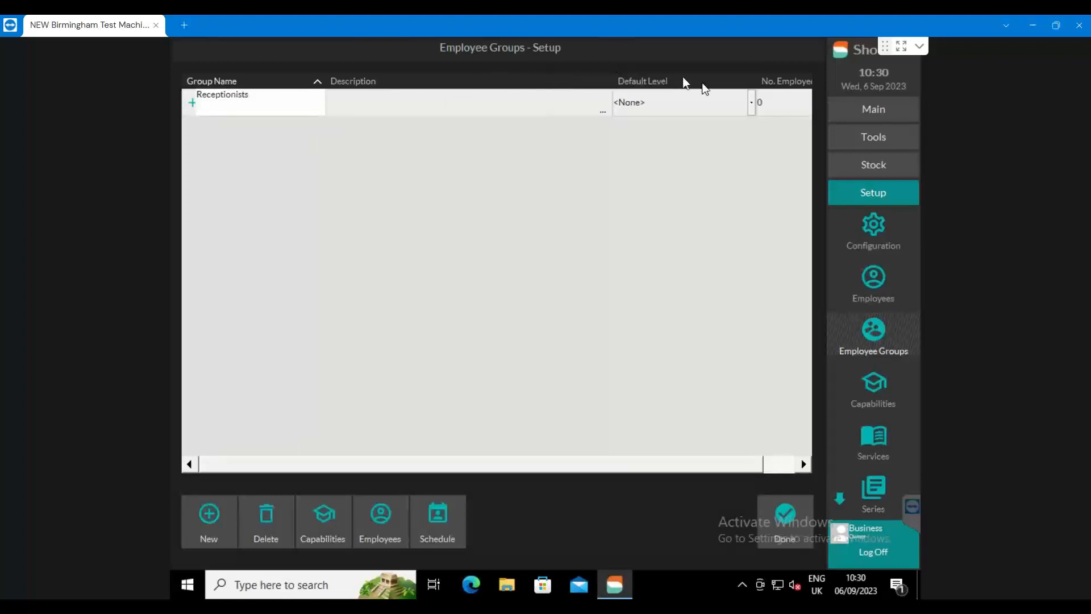
pyautogui.click(749, 100)
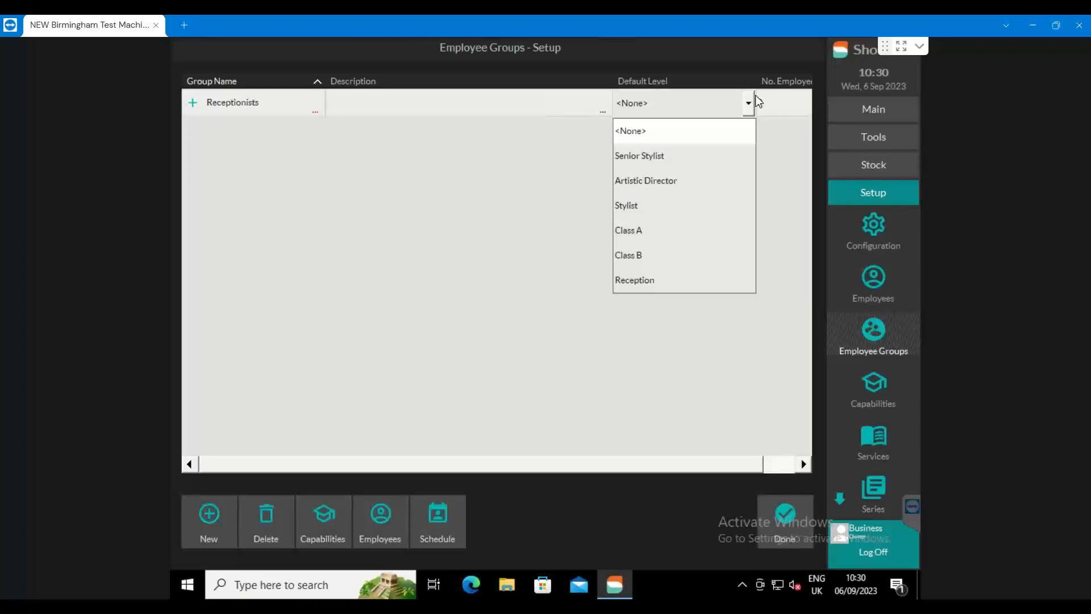
pyautogui.click(628, 284)
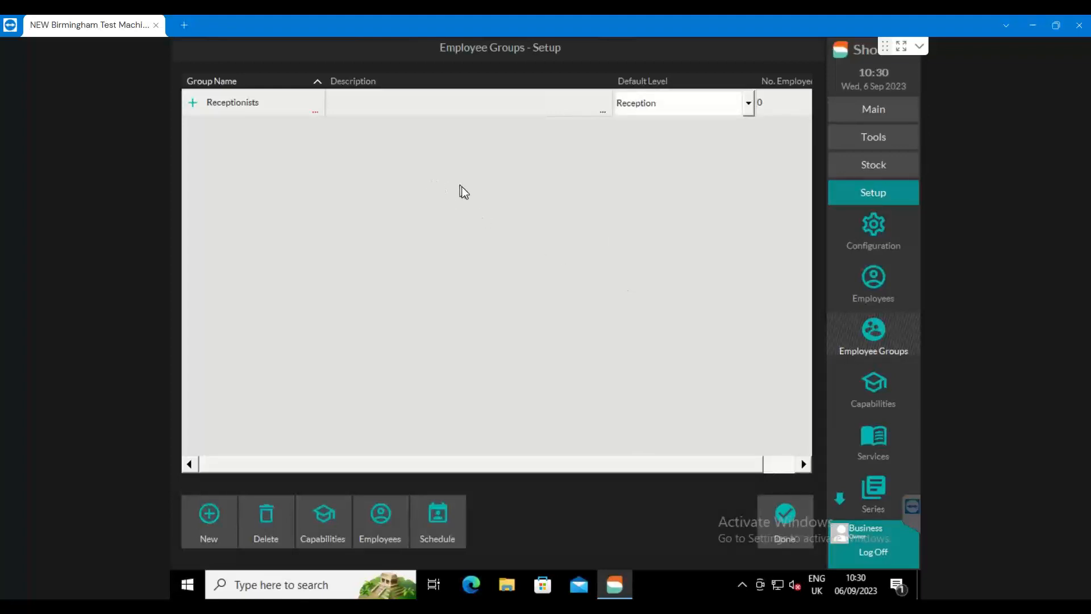
# - Add Receptionist 1 and Receptionist 2 to the Receptionists group, applying the group's level and schedule
pyautogui.click(371, 520)
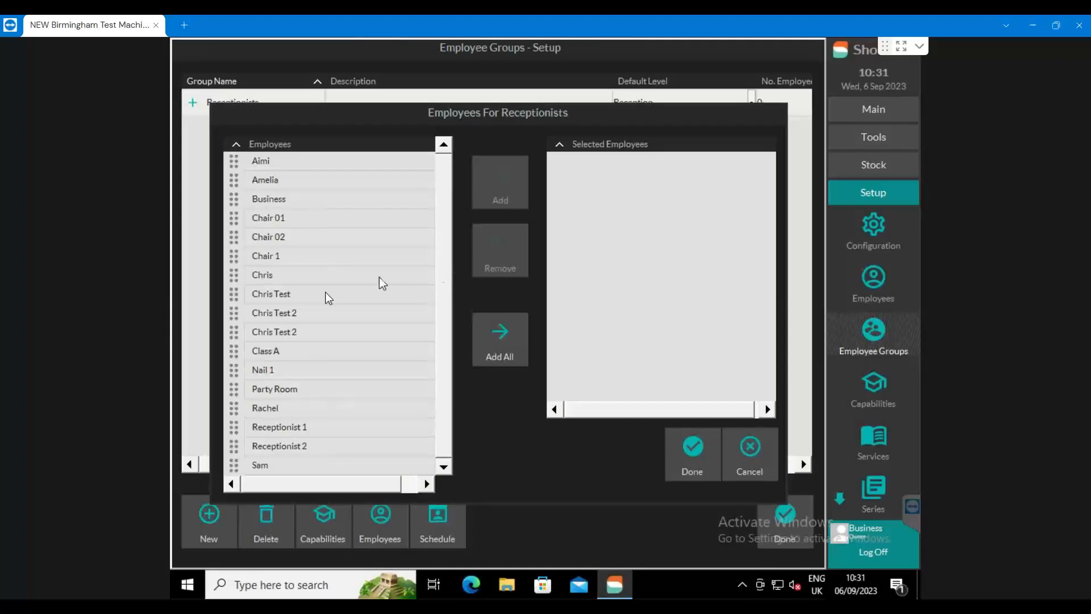
pyautogui.click(239, 431)
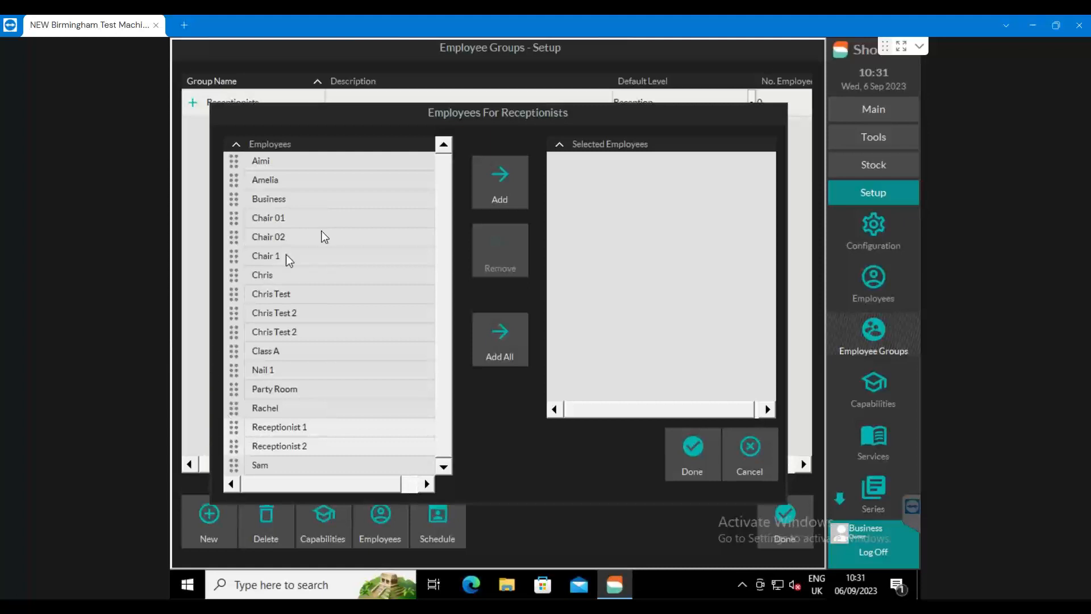
pyautogui.click(489, 176)
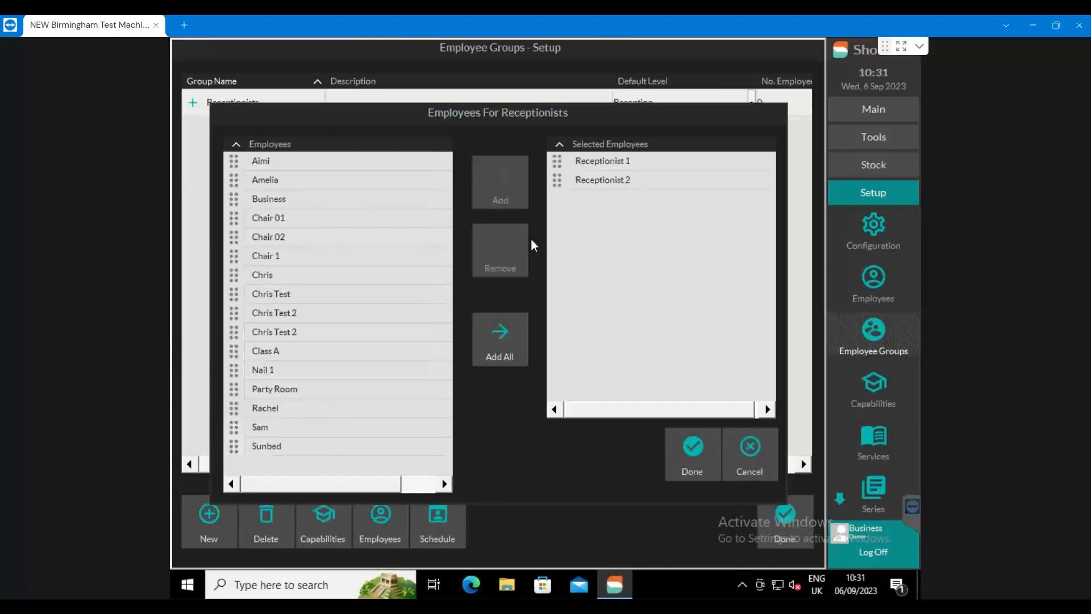
pyautogui.click(683, 455)
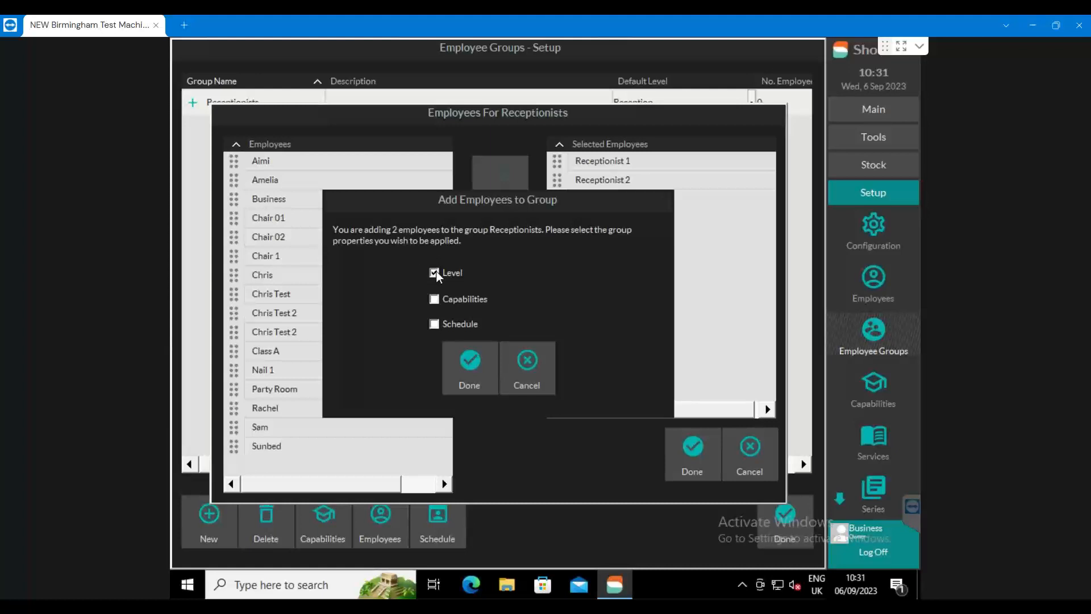
pyautogui.click(435, 324)
pyautogui.click(464, 366)
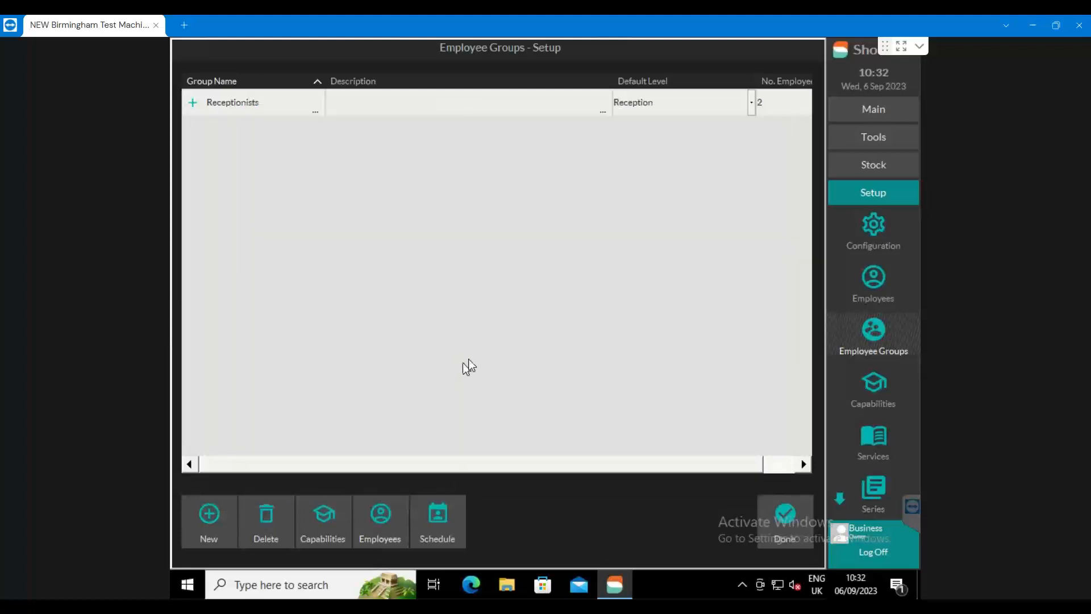
# - Assign the Reception roster template to the group from 6 to 27 September 2023, apply it to all members and return to the appointment book
pyautogui.click(425, 516)
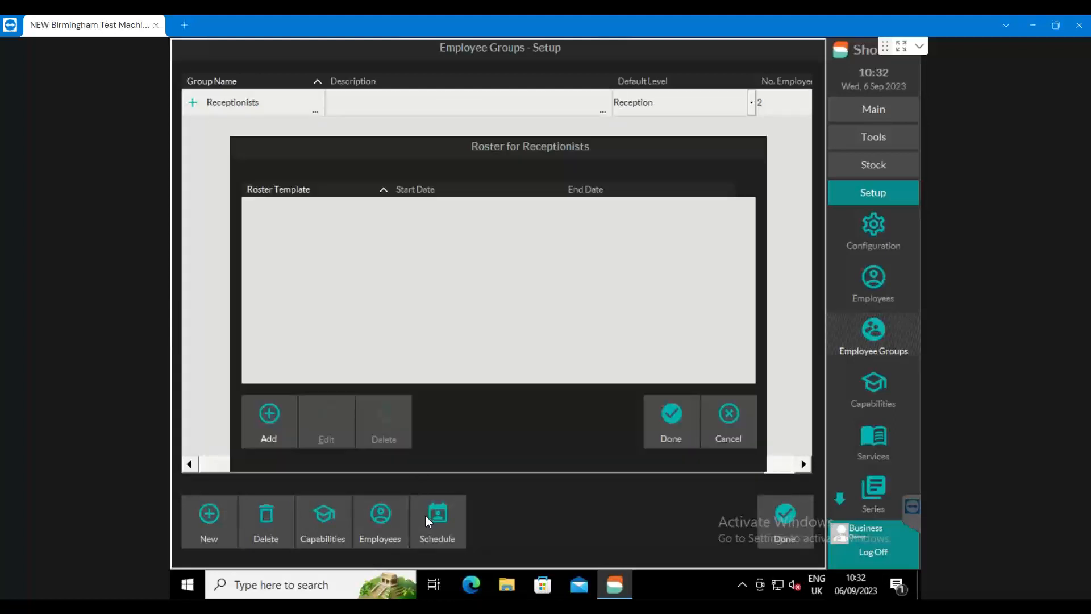
pyautogui.click(268, 414)
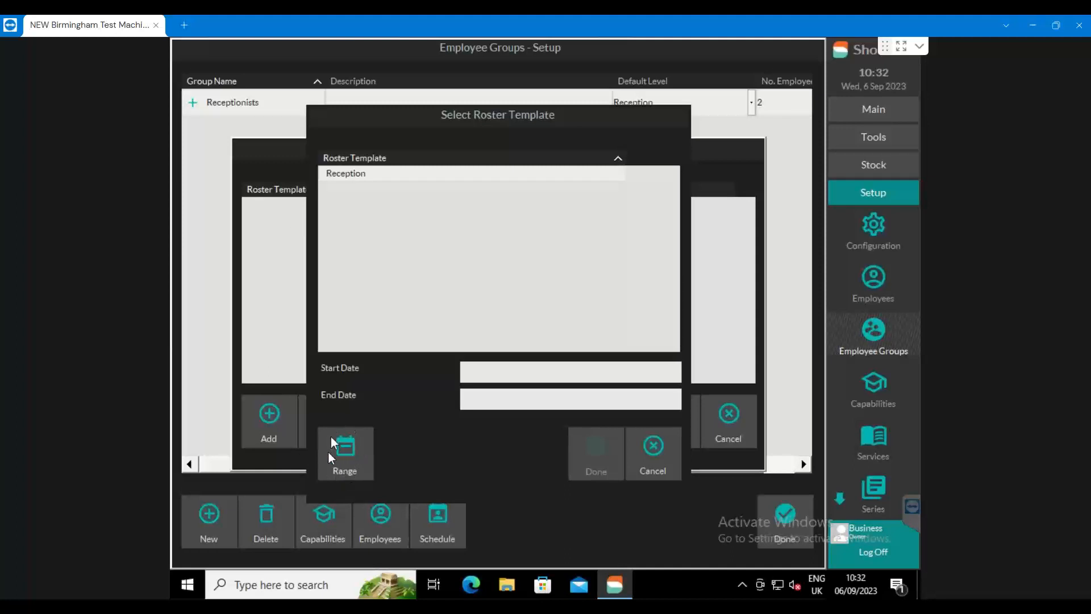
pyautogui.click(353, 458)
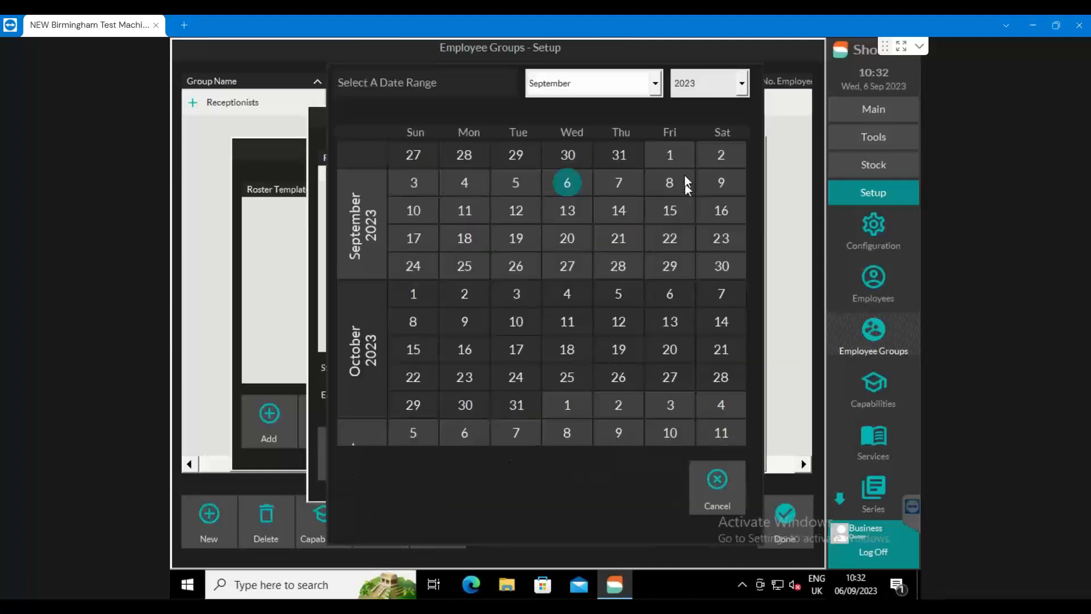
pyautogui.click(570, 263)
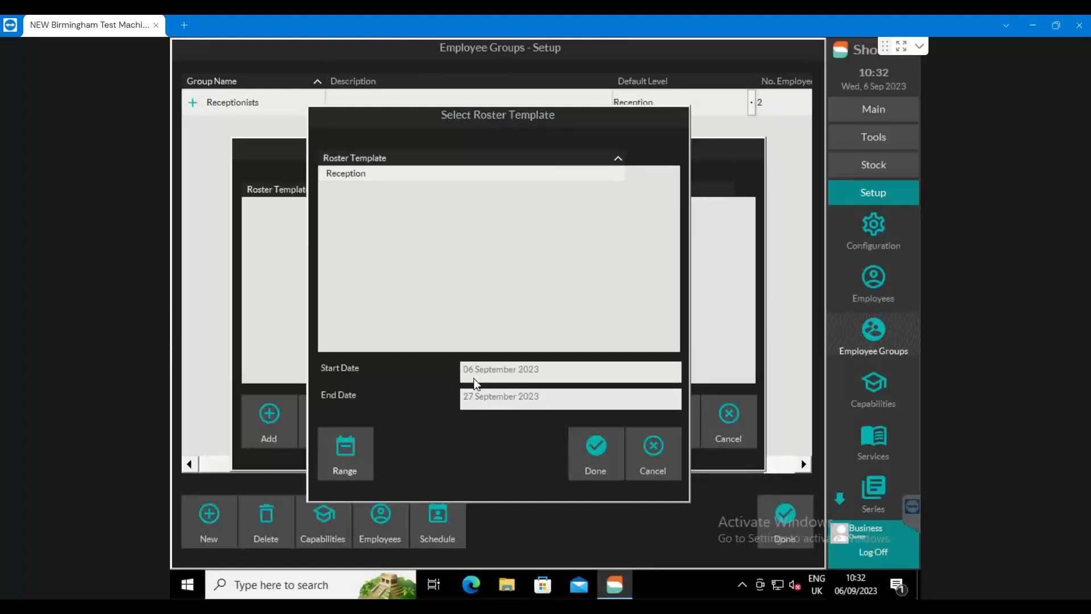
pyautogui.click(595, 449)
pyautogui.click(688, 421)
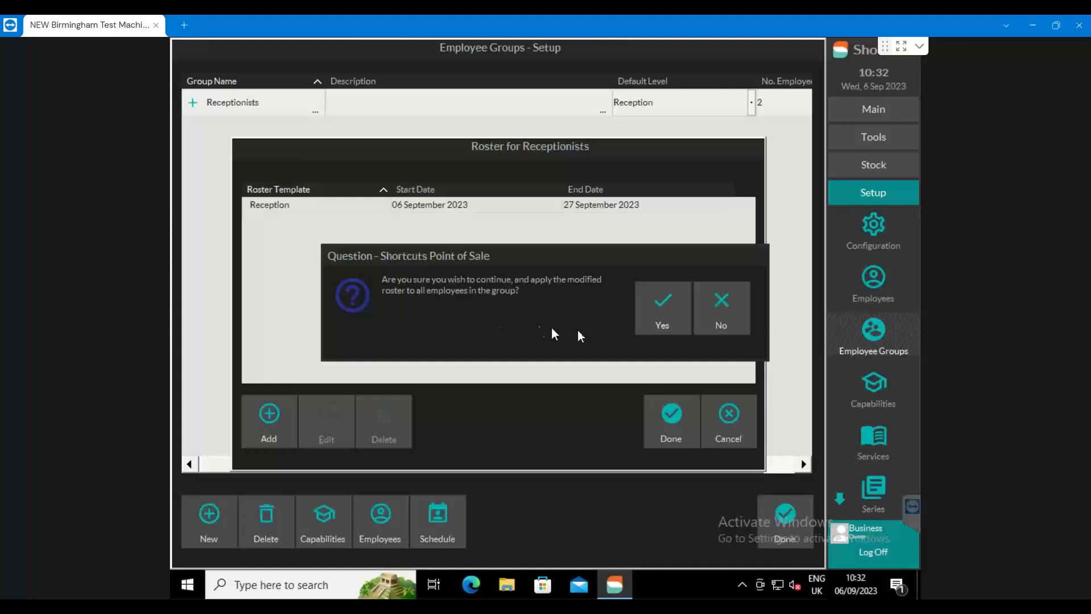
pyautogui.click(661, 309)
pyautogui.click(787, 511)
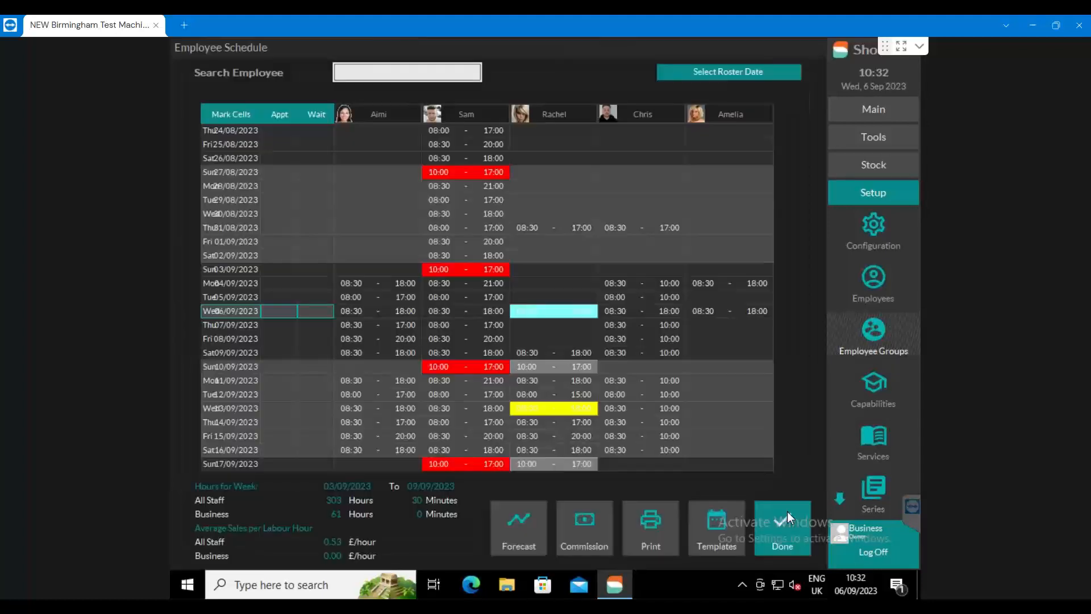
pyautogui.click(780, 524)
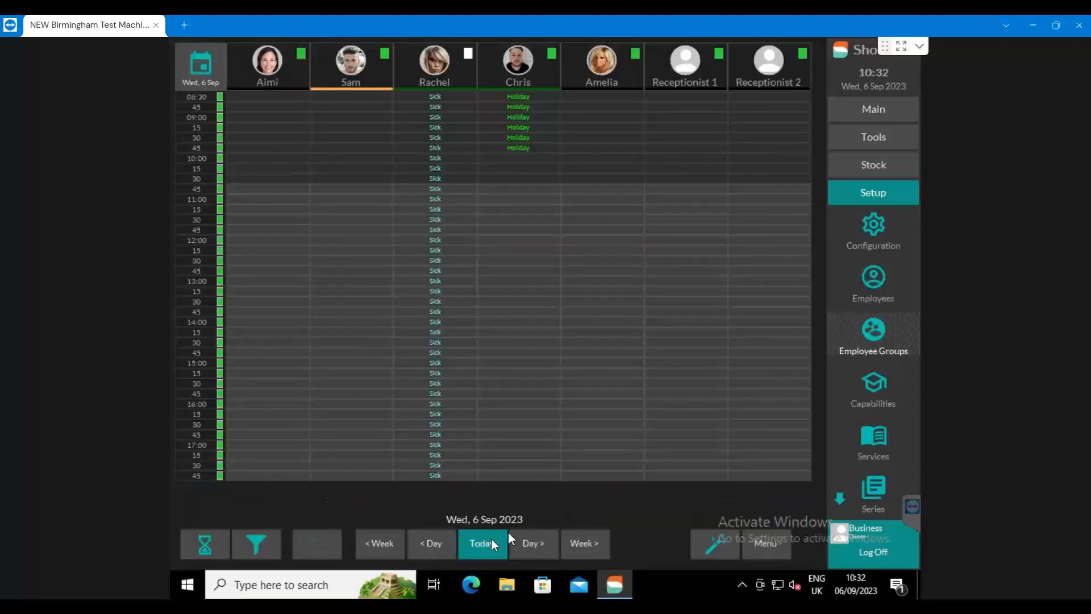
# - Check both receptionists' rostered days in the appointment book, going day by day from 6 September to 1 October 2023
pyautogui.click(533, 543)
pyautogui.click(534, 544)
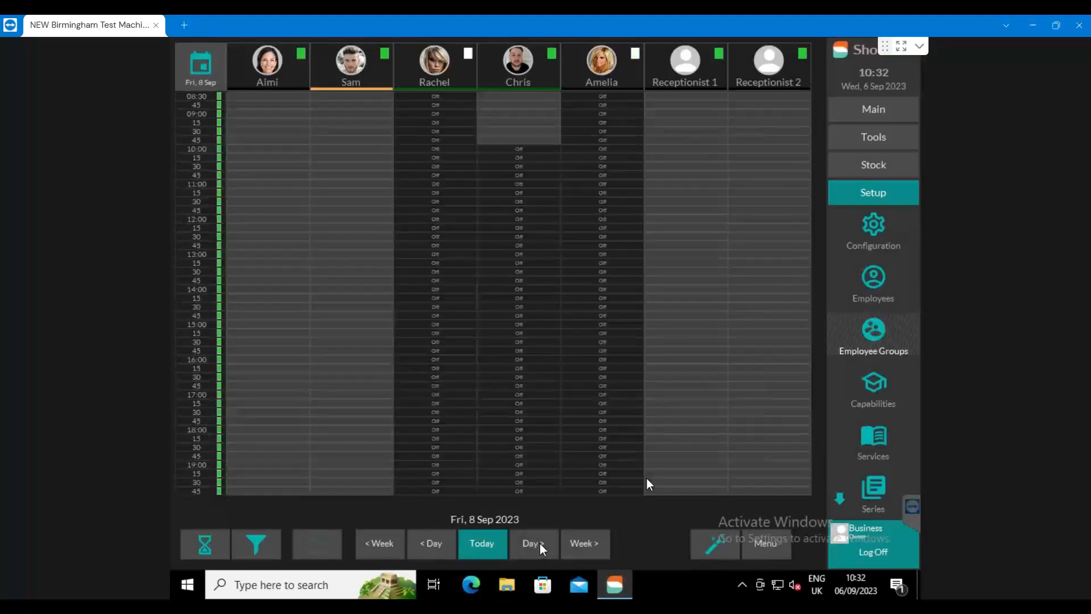
pyautogui.click(543, 540)
pyautogui.click(543, 539)
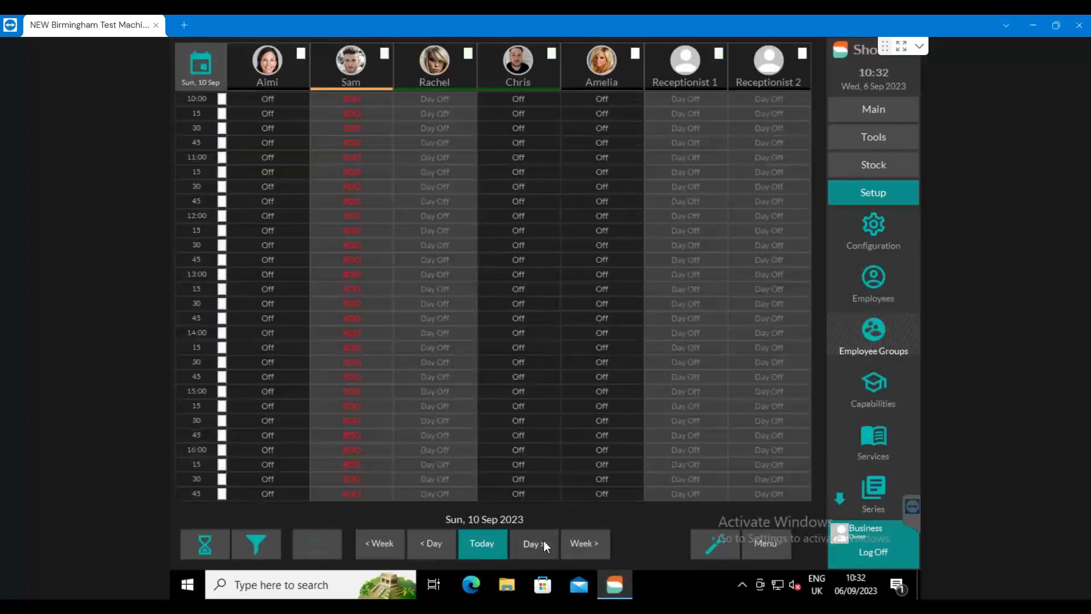
pyautogui.click(543, 540)
pyautogui.click(543, 540)
pyautogui.click(543, 540)
pyautogui.click(543, 540)
pyautogui.click(543, 540)
pyautogui.click(544, 539)
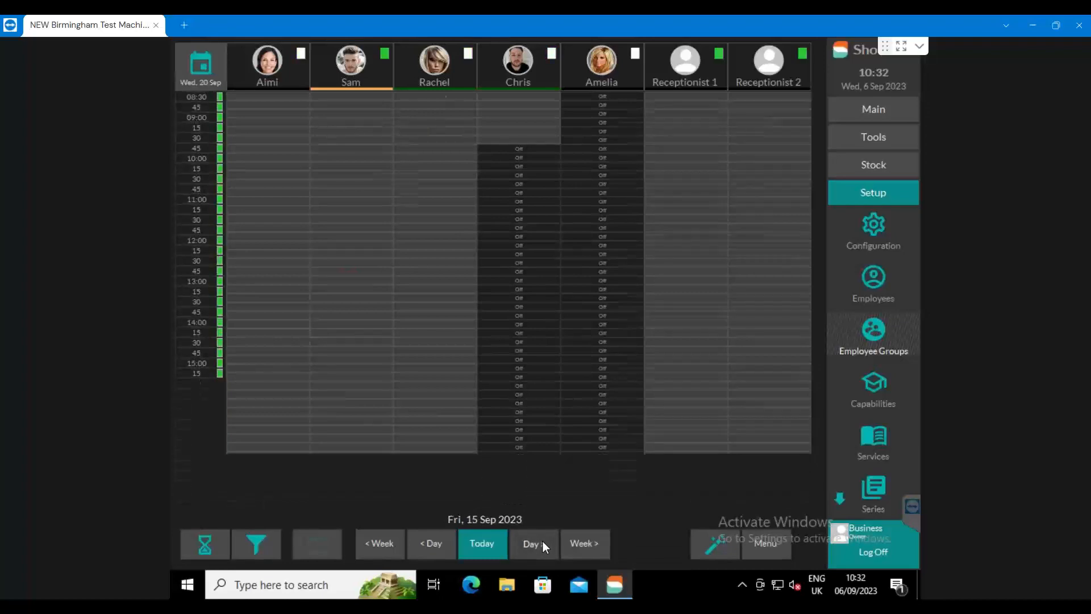
pyautogui.click(542, 540)
pyautogui.click(539, 542)
pyautogui.click(537, 544)
pyautogui.click(537, 544)
pyautogui.click(534, 543)
pyautogui.click(535, 543)
pyautogui.click(532, 545)
pyautogui.click(532, 544)
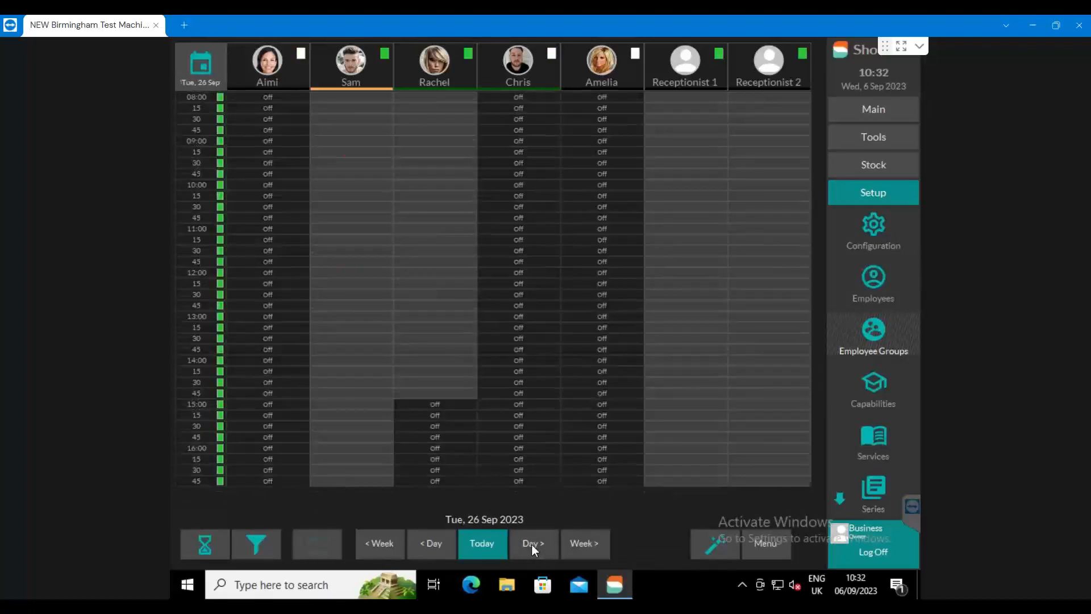
pyautogui.click(532, 544)
pyautogui.click(530, 544)
pyautogui.click(530, 545)
pyautogui.click(531, 544)
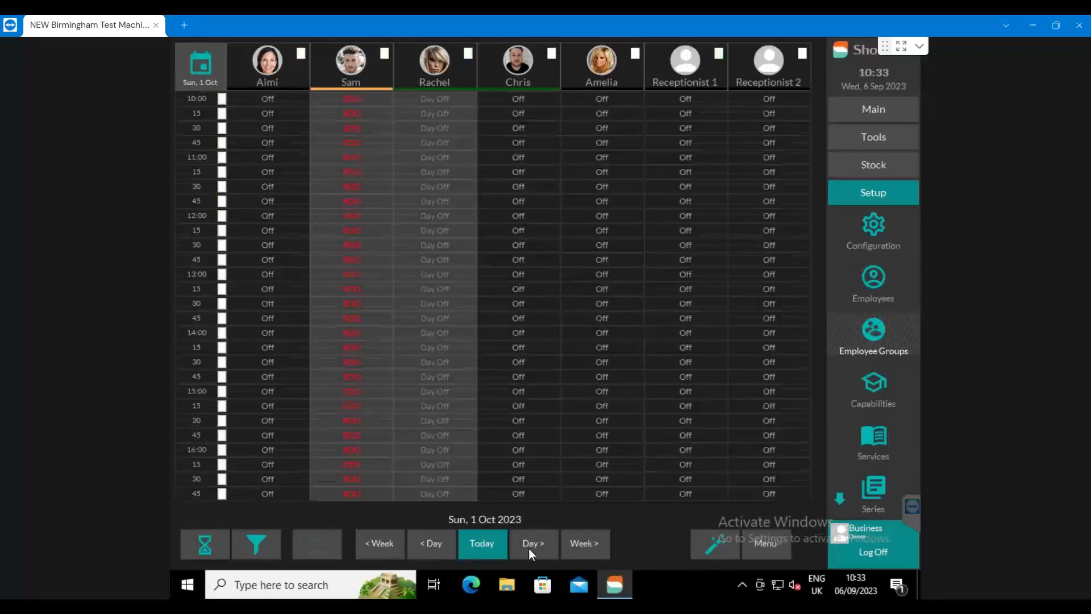
# - Check both receptionists' roster in the appointment book from 2 October 2023 onward, day by day, and return to today's date
pyautogui.click(530, 544)
pyautogui.click(531, 545)
pyautogui.click(530, 545)
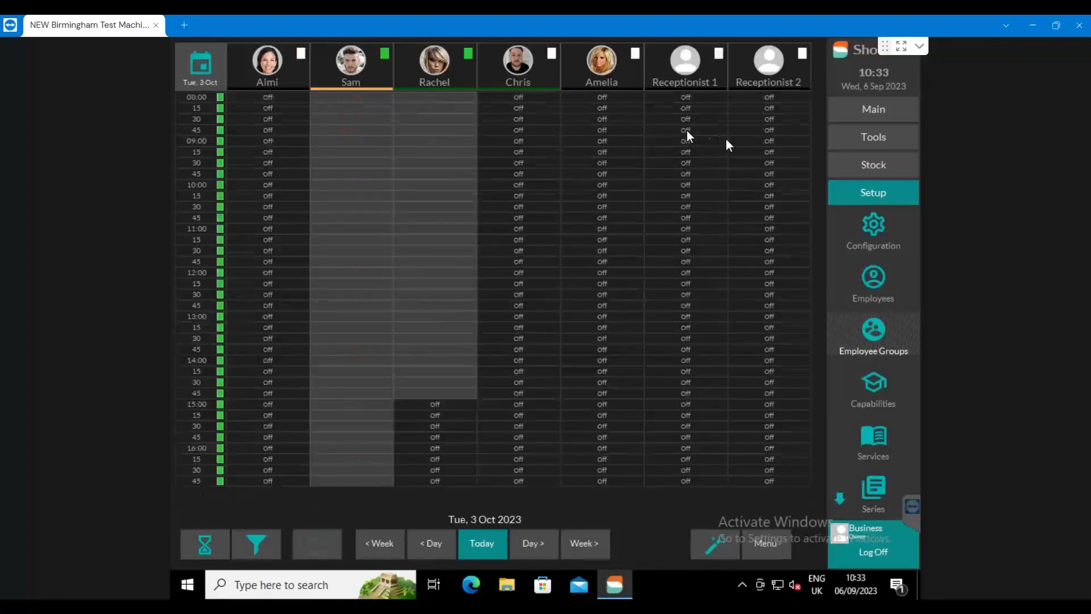
pyautogui.click(531, 536)
pyautogui.click(486, 540)
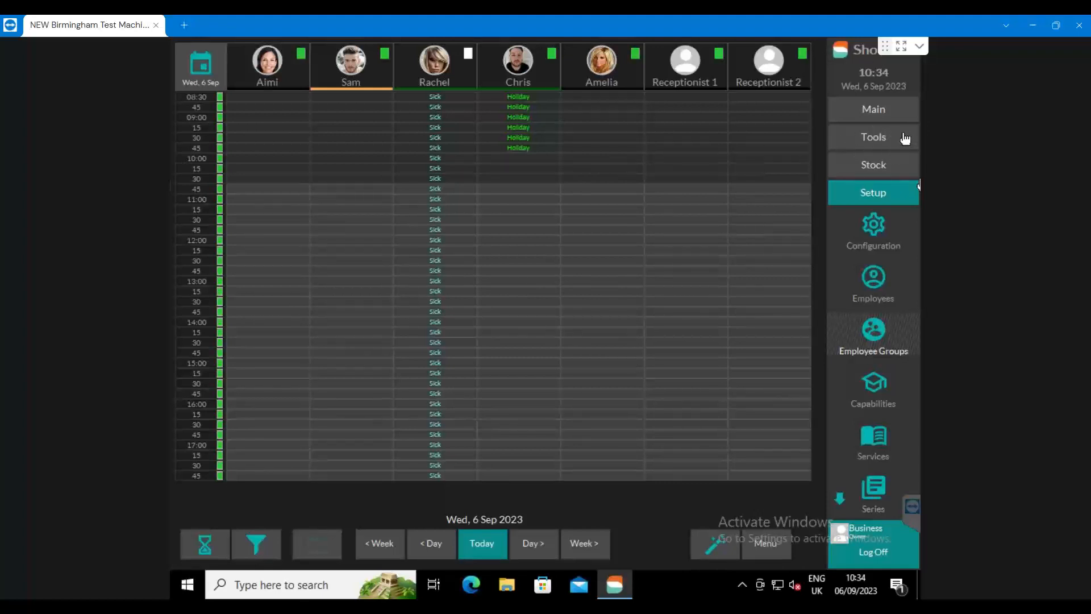
# - Open the Hours by Roster Type report from the employee reports to set its options
pyautogui.click(864, 139)
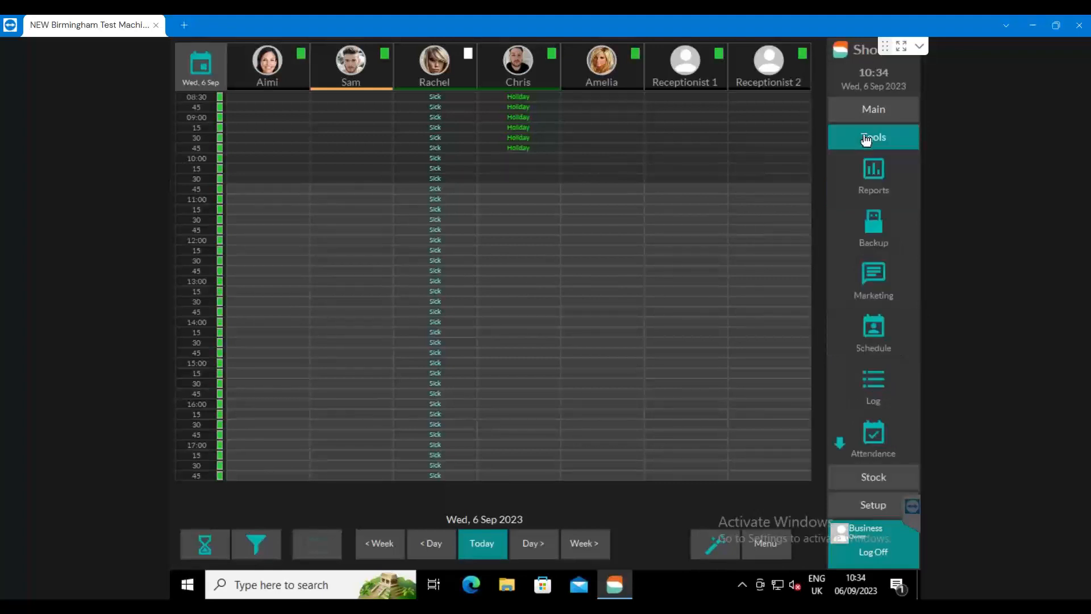
pyautogui.click(874, 170)
pyautogui.click(191, 167)
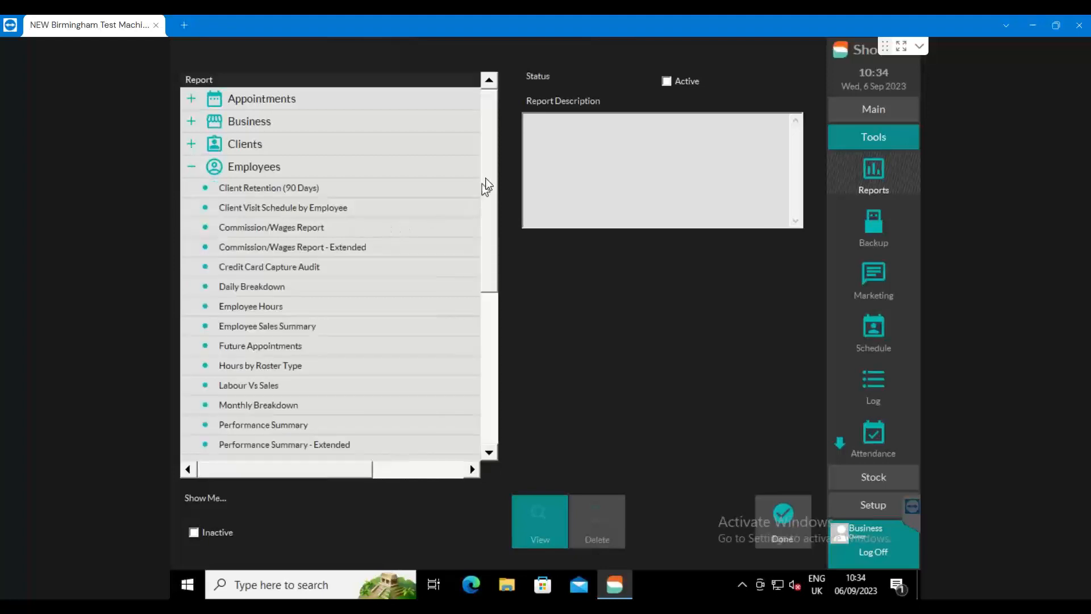
pyautogui.moveTo(488, 177); pyautogui.dragTo(492, 208)
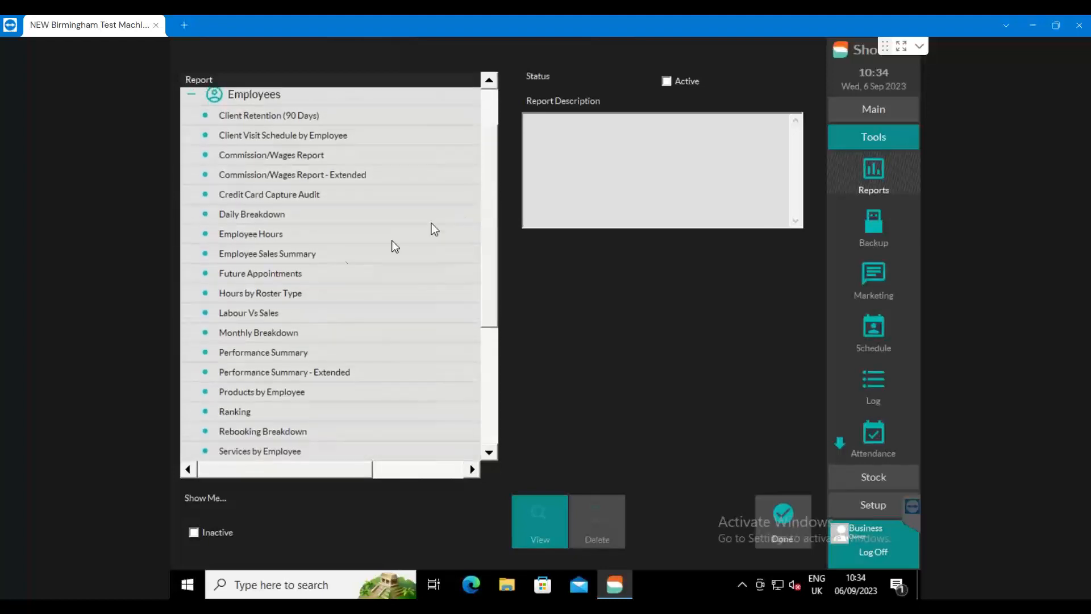
pyautogui.click(293, 295)
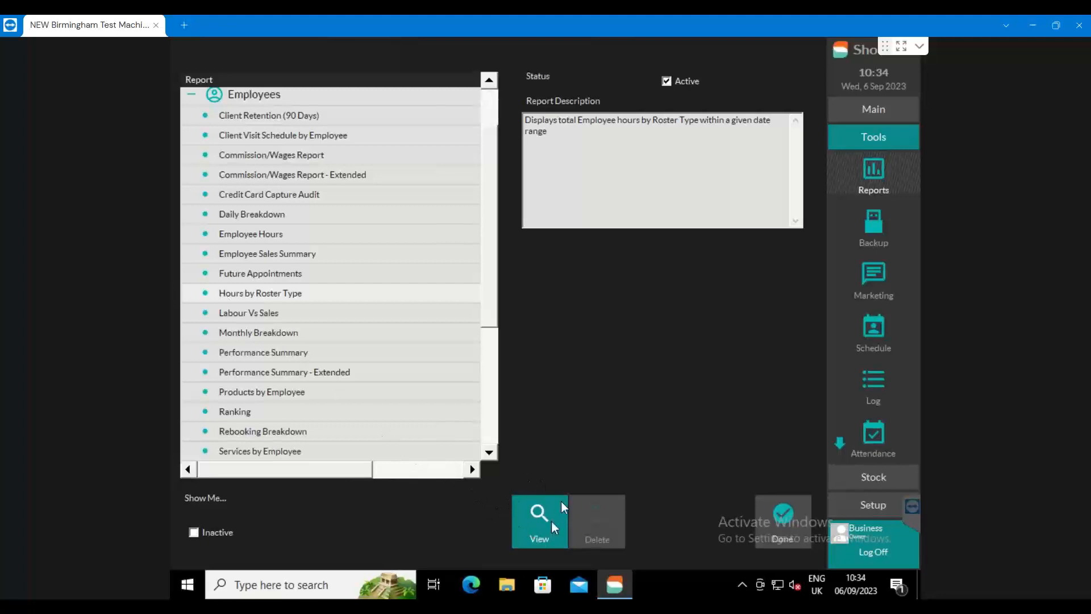
pyautogui.click(531, 529)
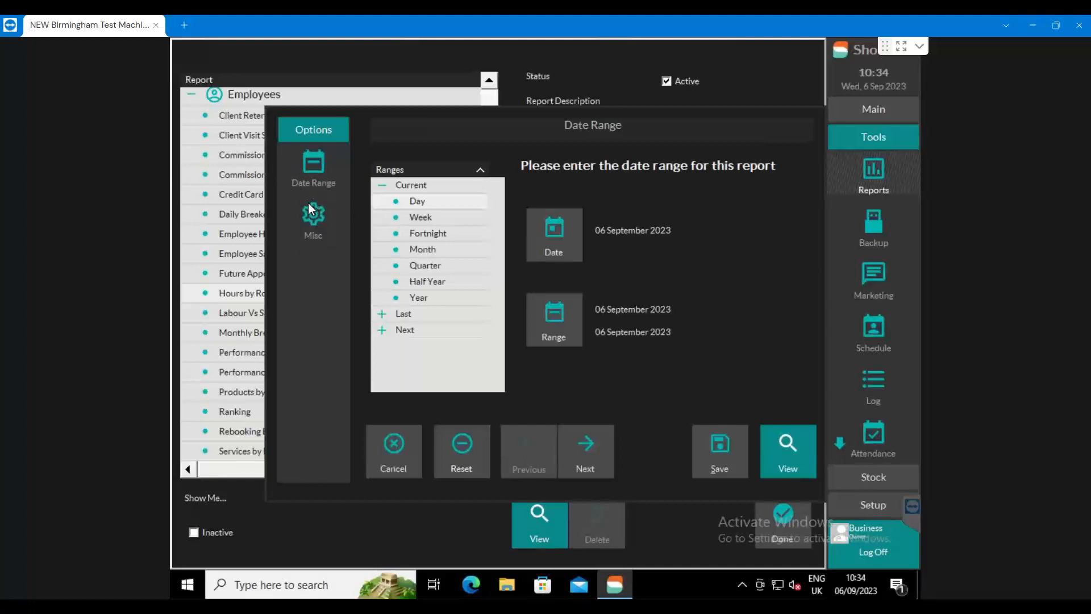
# - Check the report's miscellaneous parameters and try the current week, fortnight and month as its date range
pyautogui.click(315, 220)
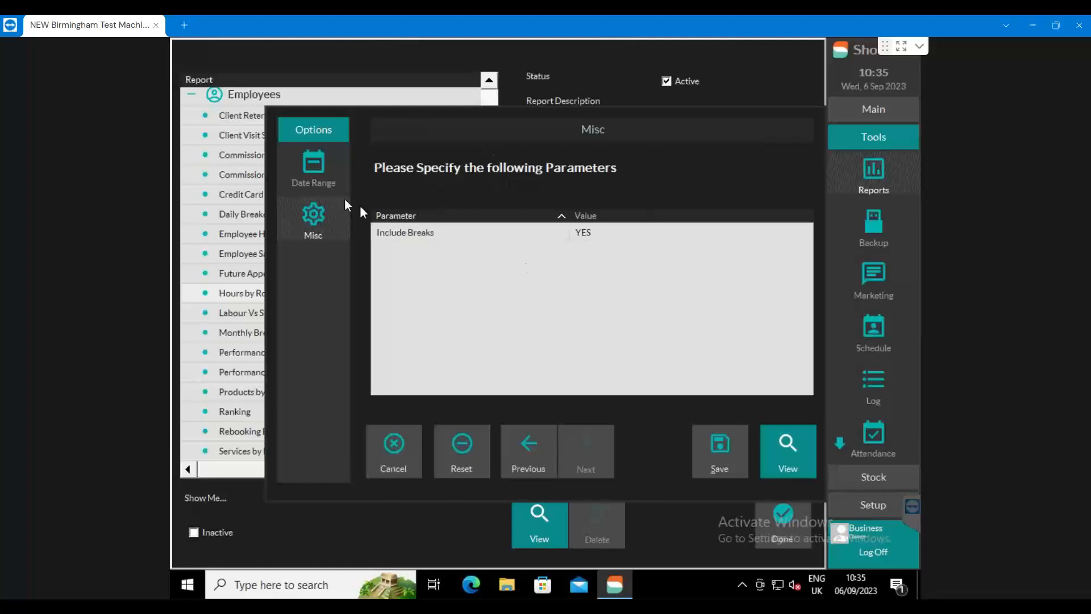
pyautogui.click(312, 176)
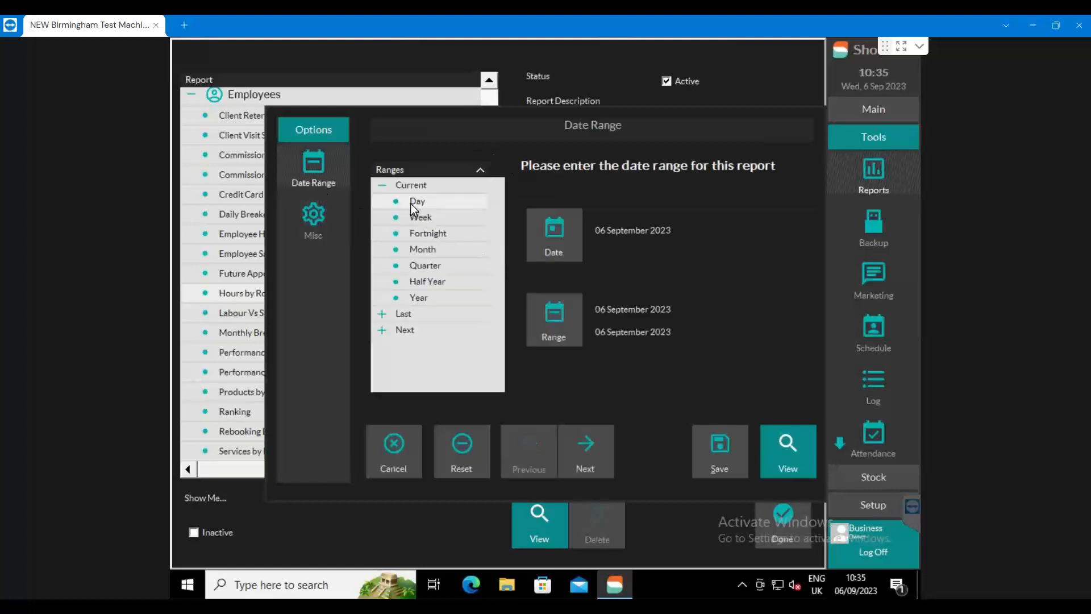
pyautogui.click(422, 219)
pyautogui.click(420, 233)
pyautogui.click(422, 250)
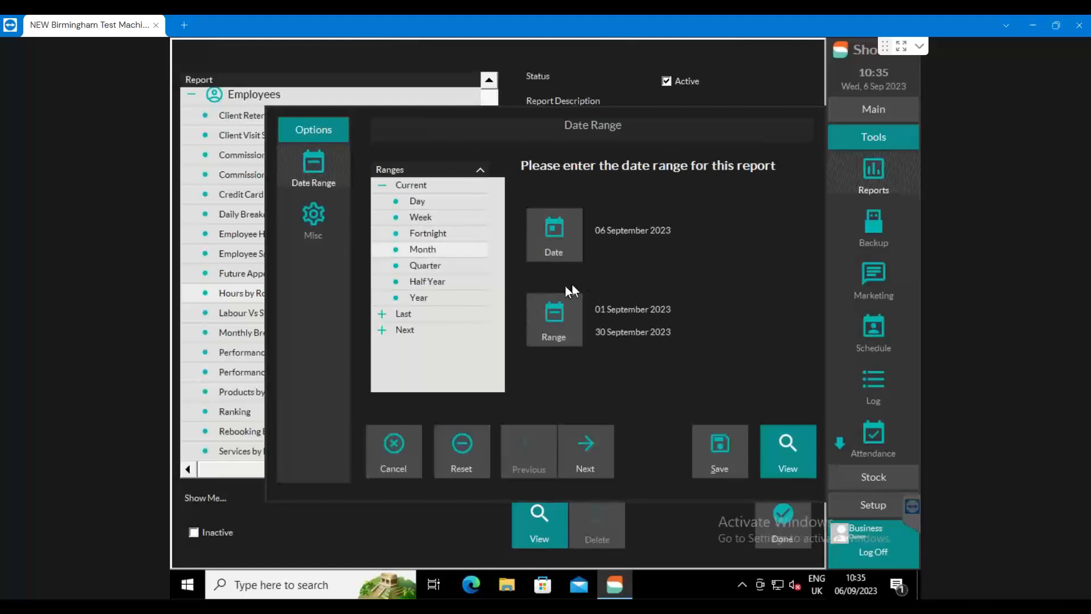
# - Set the report's custom date range to 1 August through 6 September 2023 and generate the report
pyautogui.click(548, 320)
pyautogui.scroll(-3, 597, 312)
pyautogui.scroll(3, 597, 312)
pyautogui.scroll(3, 599, 335)
pyautogui.scroll(1, 574, 193)
pyautogui.scroll(-1, 562, 199)
pyautogui.scroll(1, 561, 264)
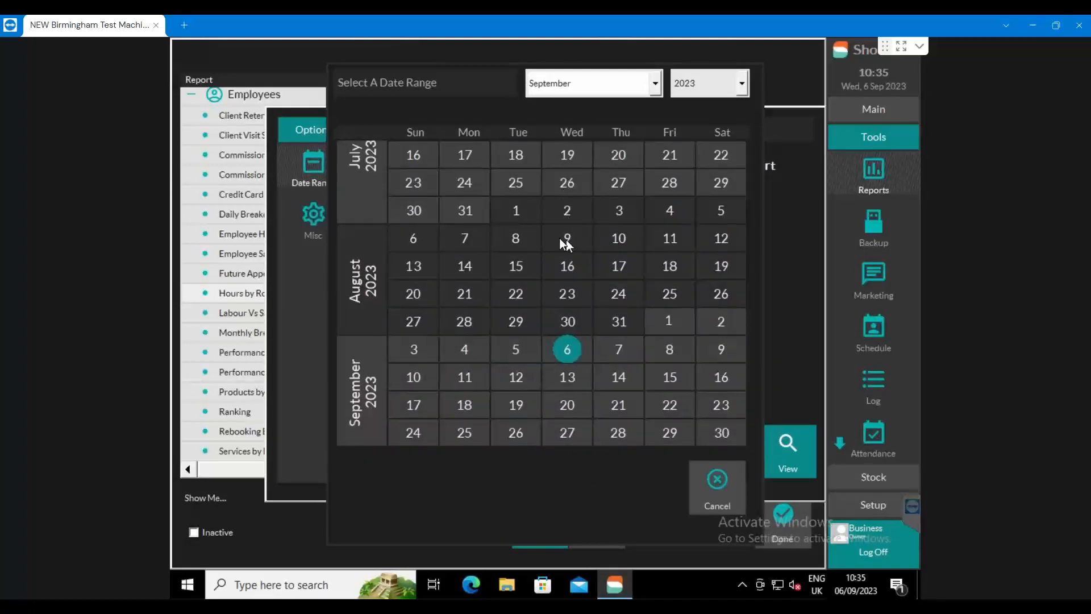
pyautogui.click(517, 210)
pyautogui.click(569, 347)
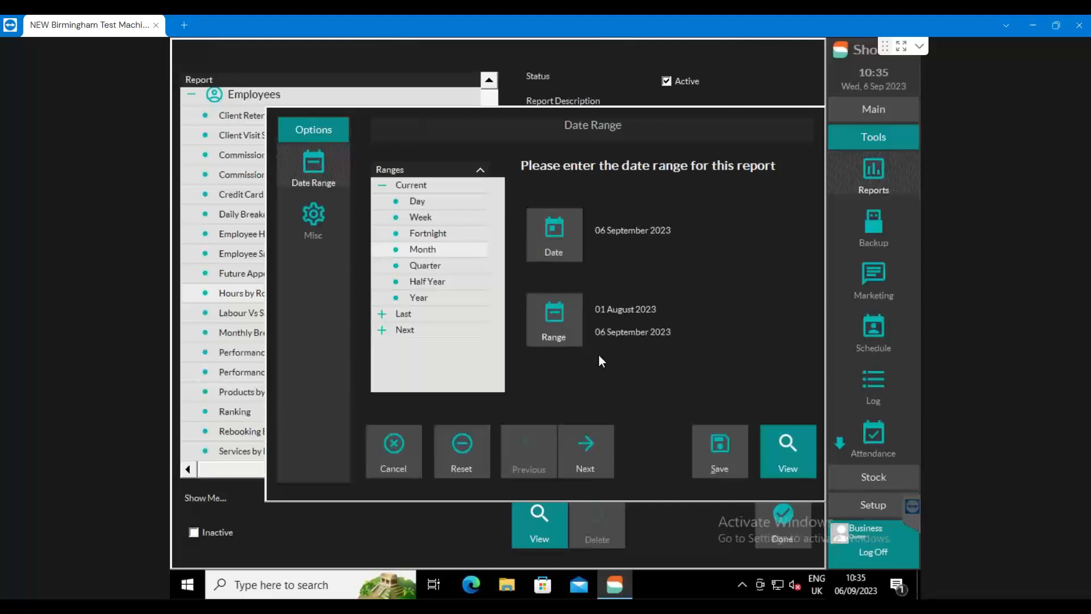
pyautogui.click(802, 452)
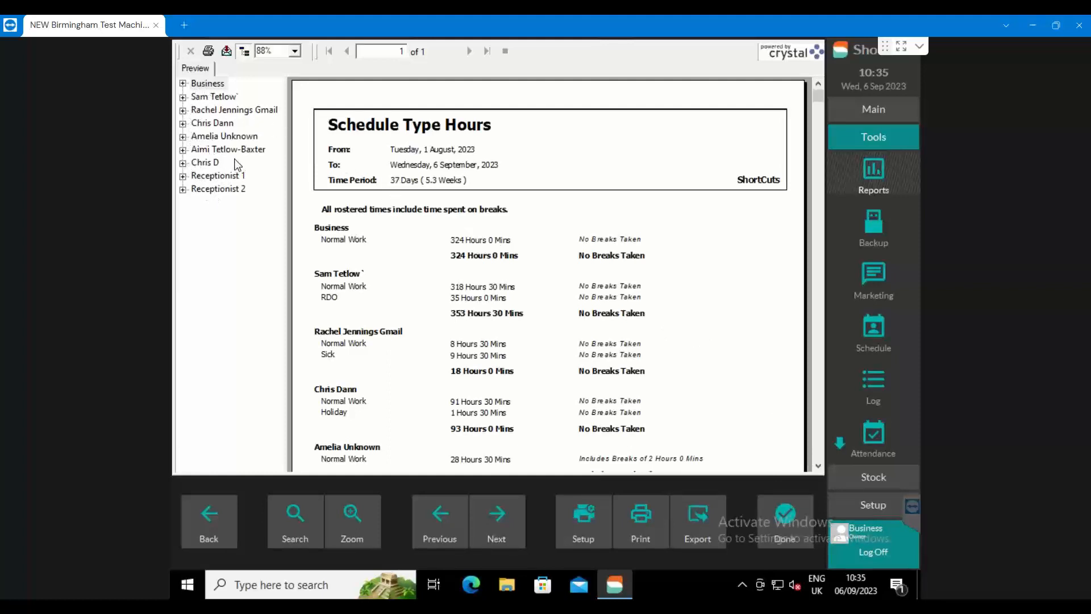
# - Examine the employees' break, RDO and Sick hours in the Schedule Type Hours report, and return to the appointment book
pyautogui.click(221, 139)
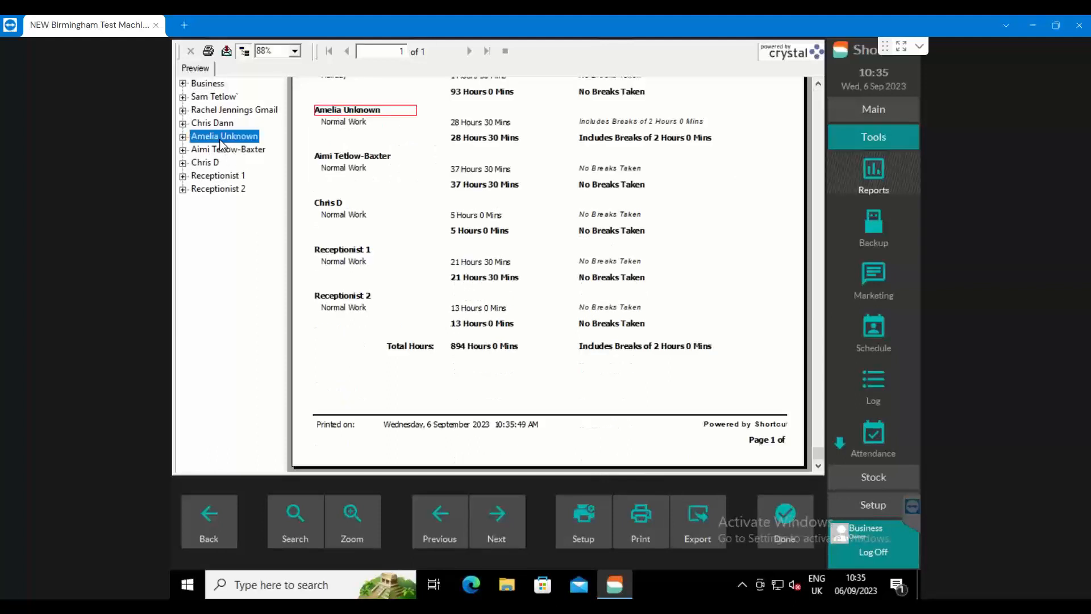
pyautogui.scroll(5, 397, 183)
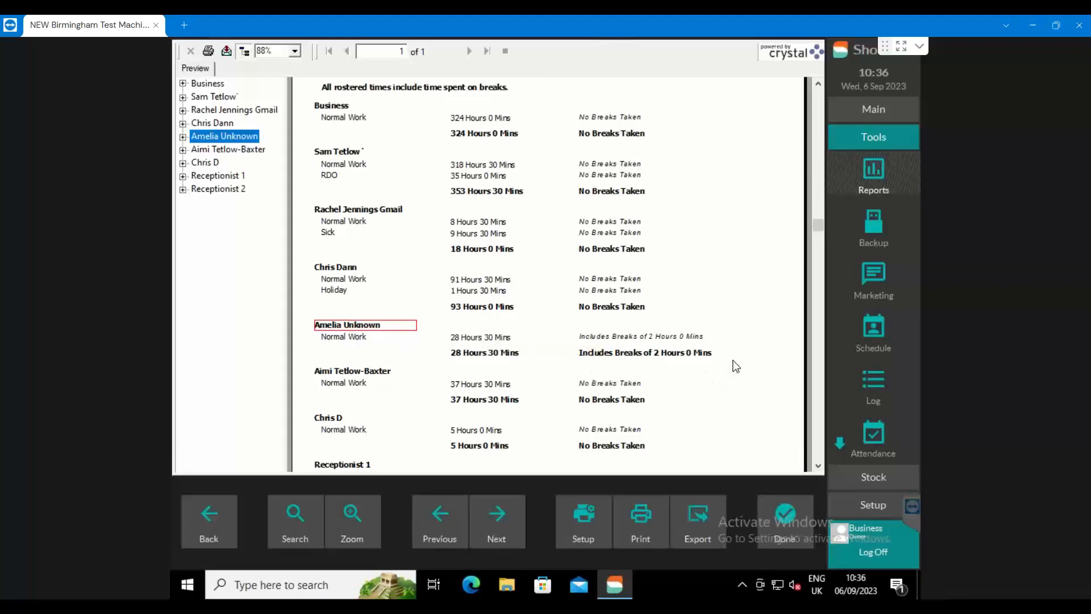
pyautogui.click(627, 352)
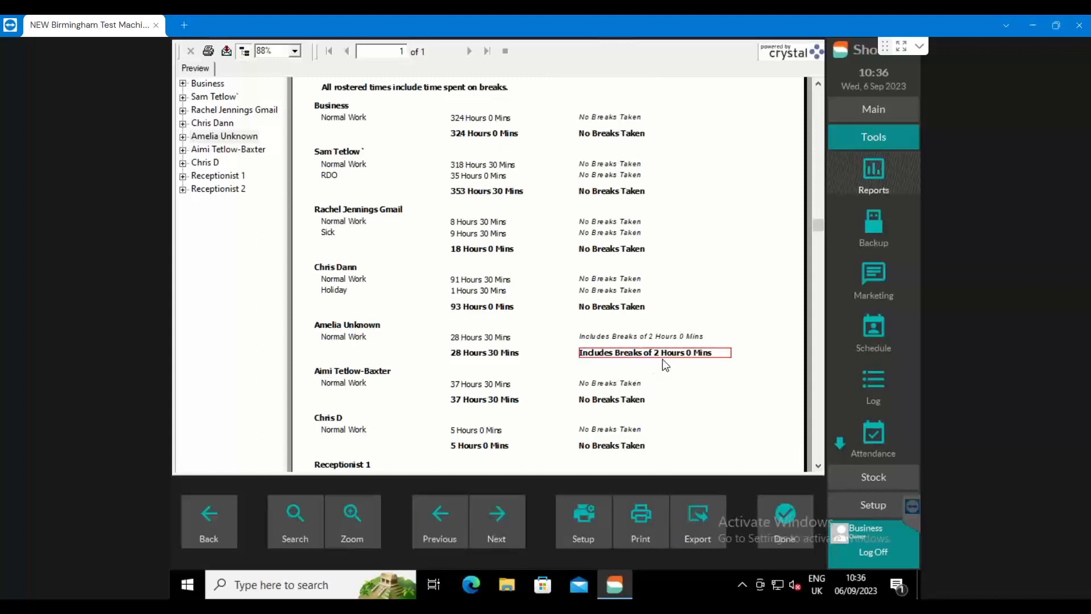
pyautogui.scroll(2, 394, 325)
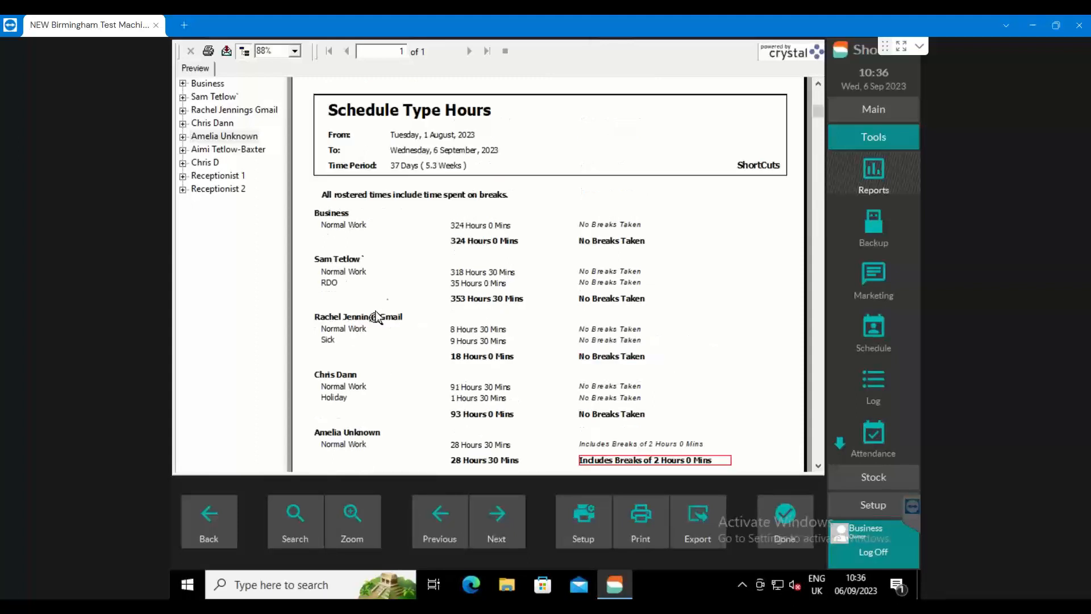
pyautogui.click(358, 260)
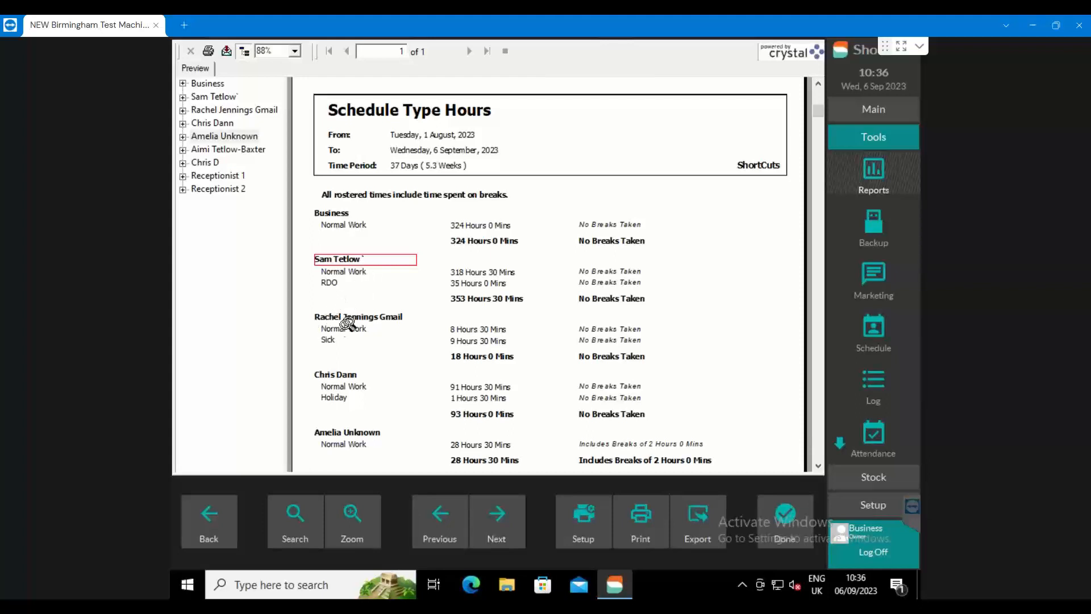
pyautogui.click(332, 342)
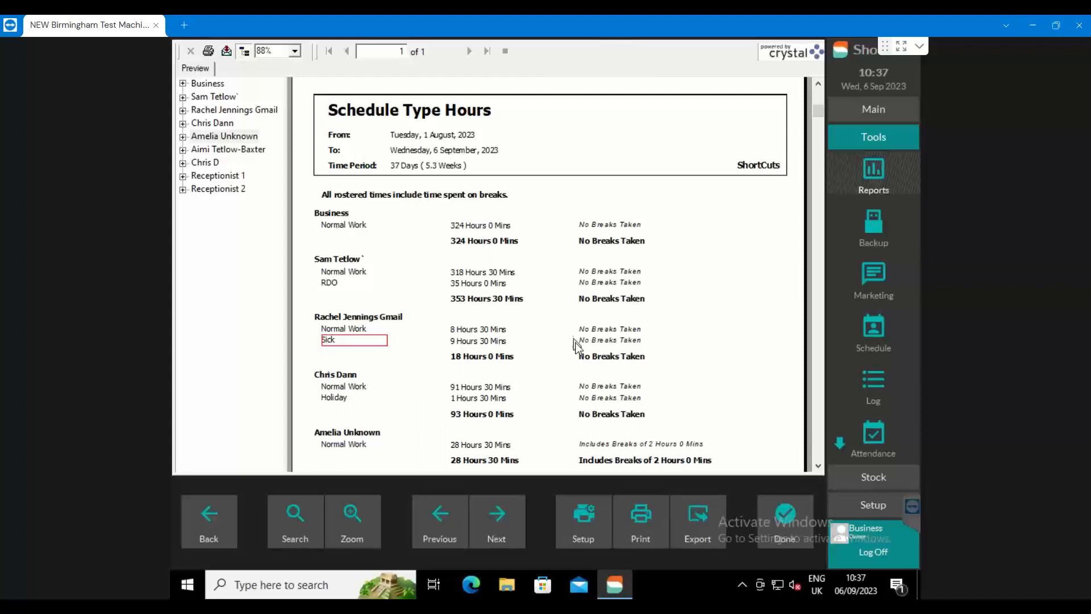
pyautogui.click(789, 514)
pyautogui.click(767, 503)
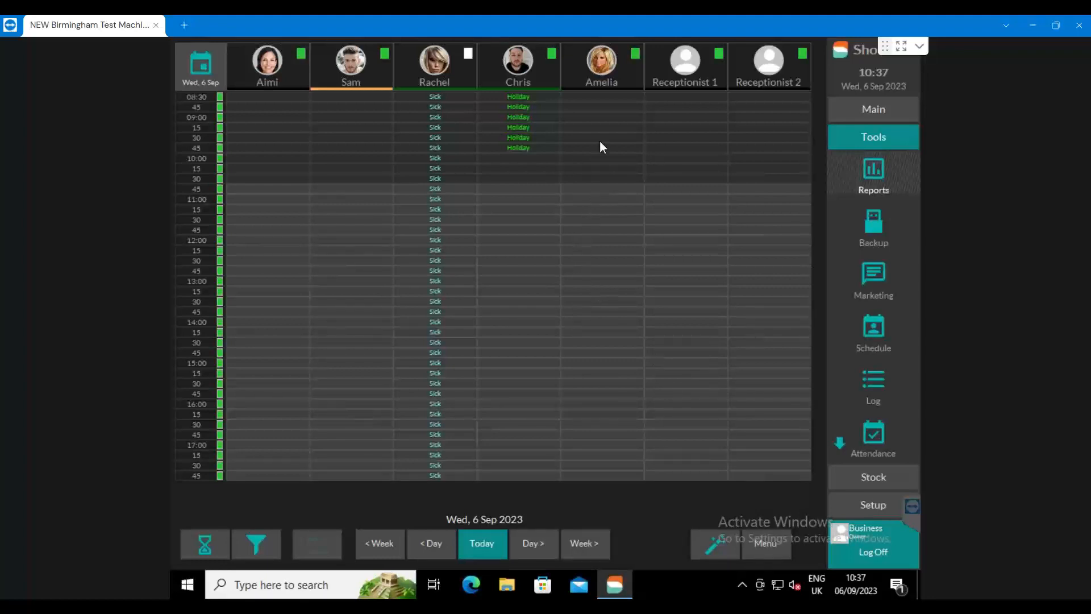
# - Schedule a Day Off task from 08:30 on 6 September 2023 for the employee in the fifth column
pyautogui.click(592, 98)
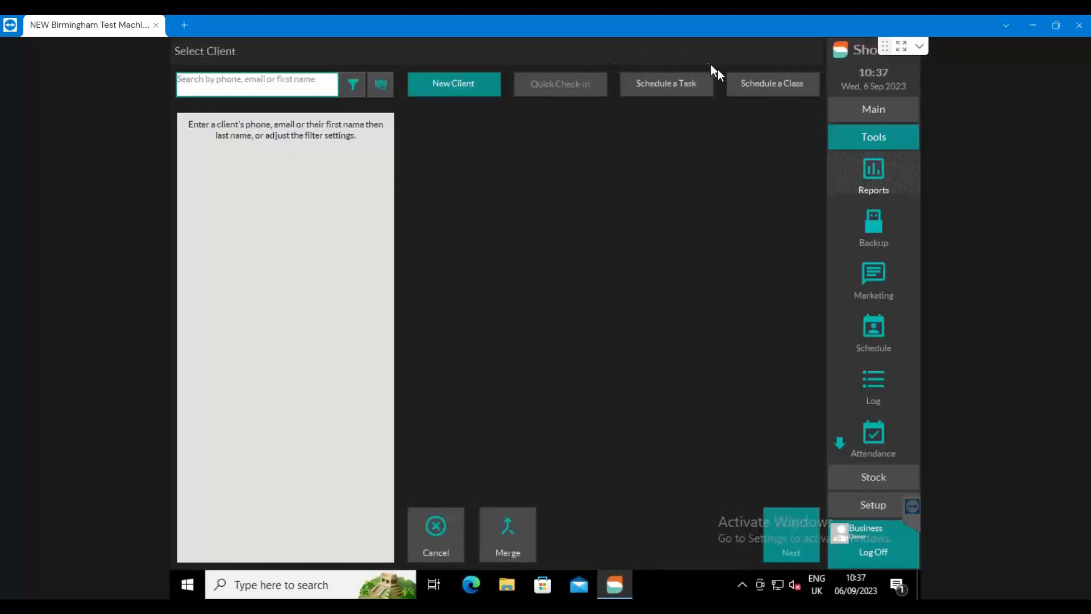
pyautogui.click(651, 84)
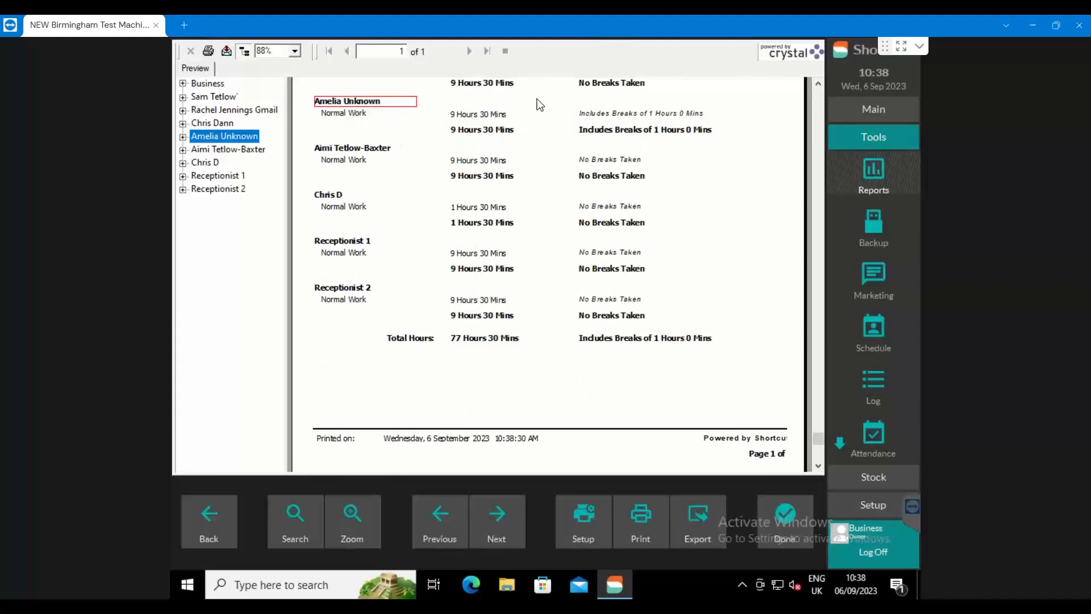
# - Compare the Day Off task in the appointment book with that employee's hours in the roster type report, and close the reports
pyautogui.click(887, 113)
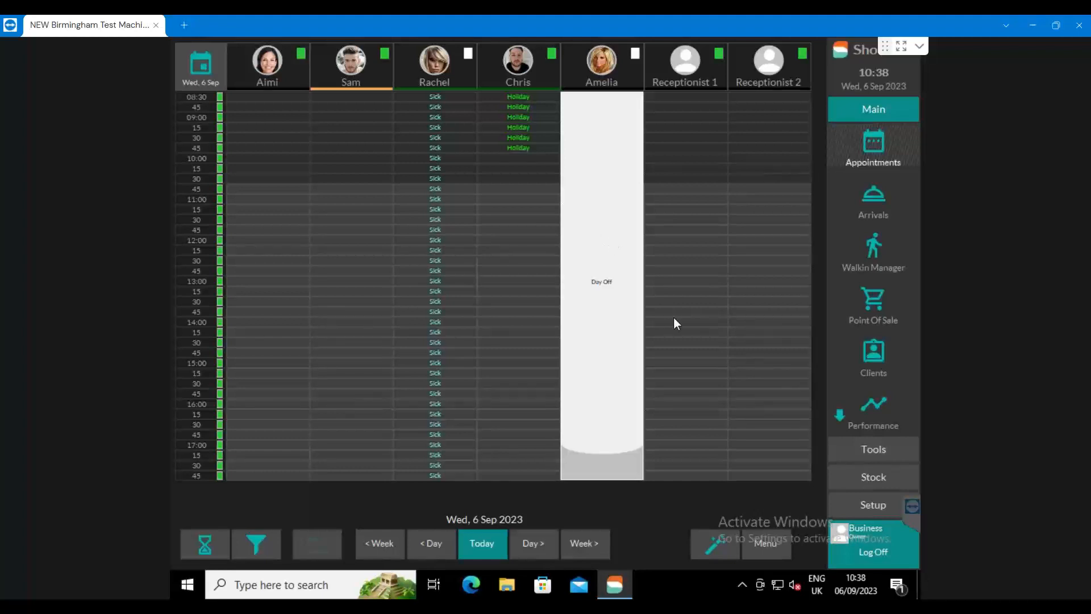
pyautogui.click(873, 448)
pyautogui.click(872, 181)
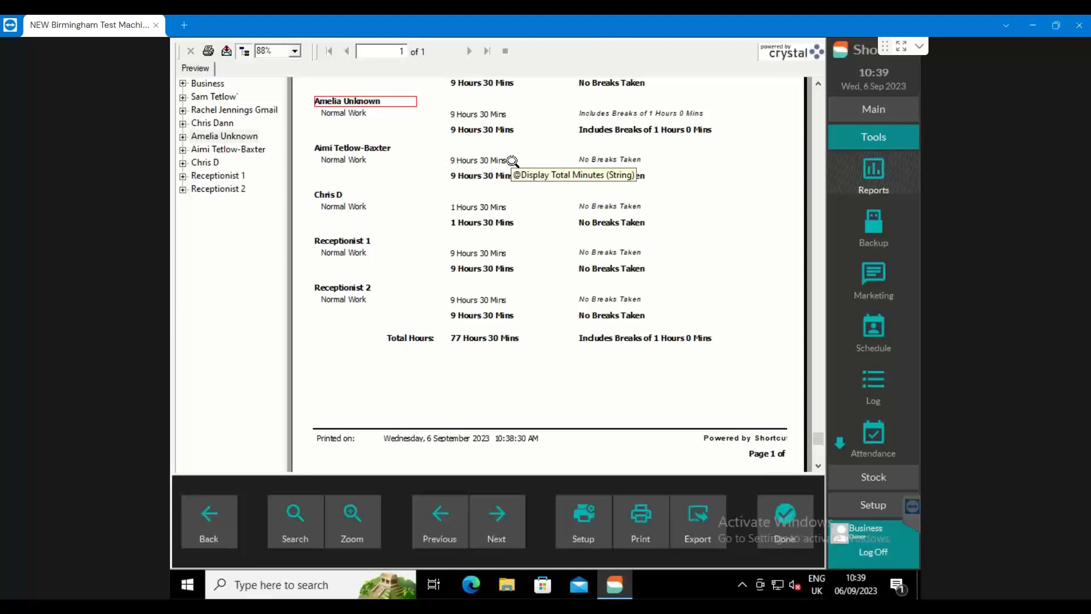
pyautogui.click(773, 525)
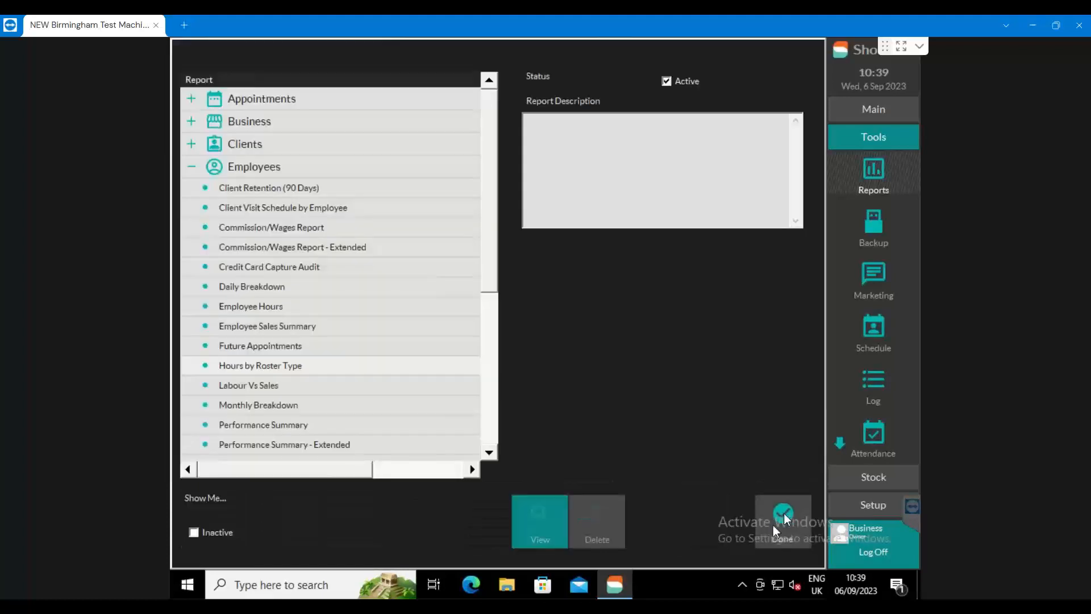
pyautogui.click(773, 525)
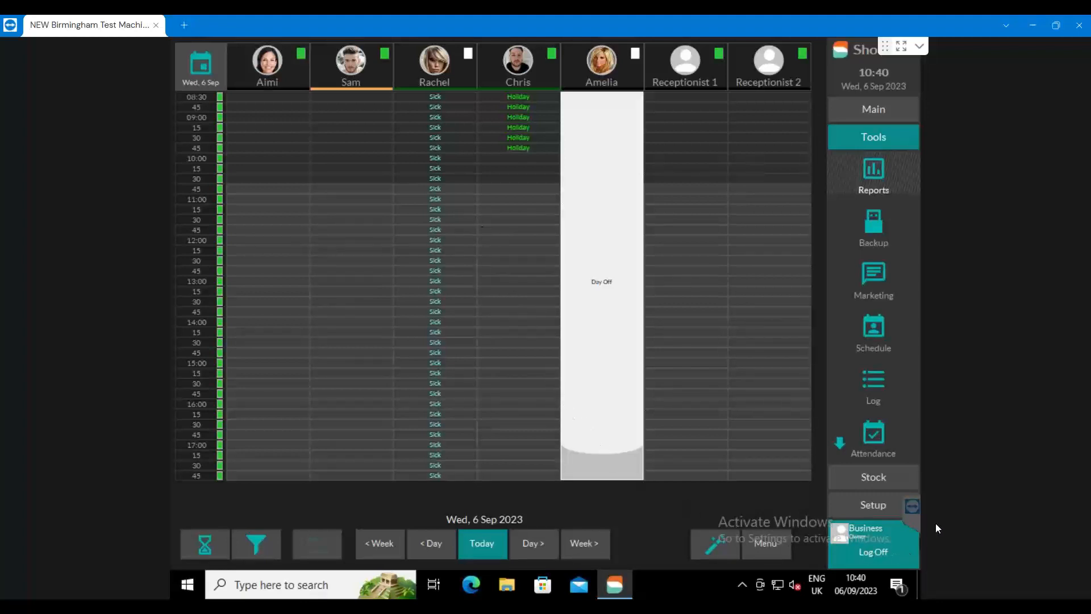
# - Check the Pay Period setting in the general business configuration and return to the appointment book
pyautogui.click(880, 504)
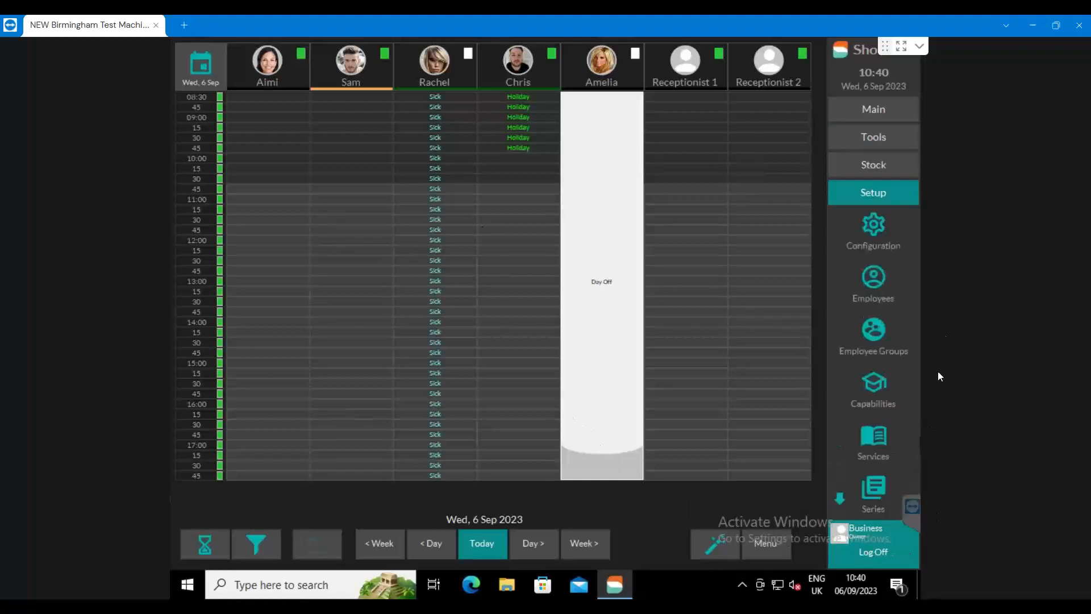
pyautogui.click(875, 227)
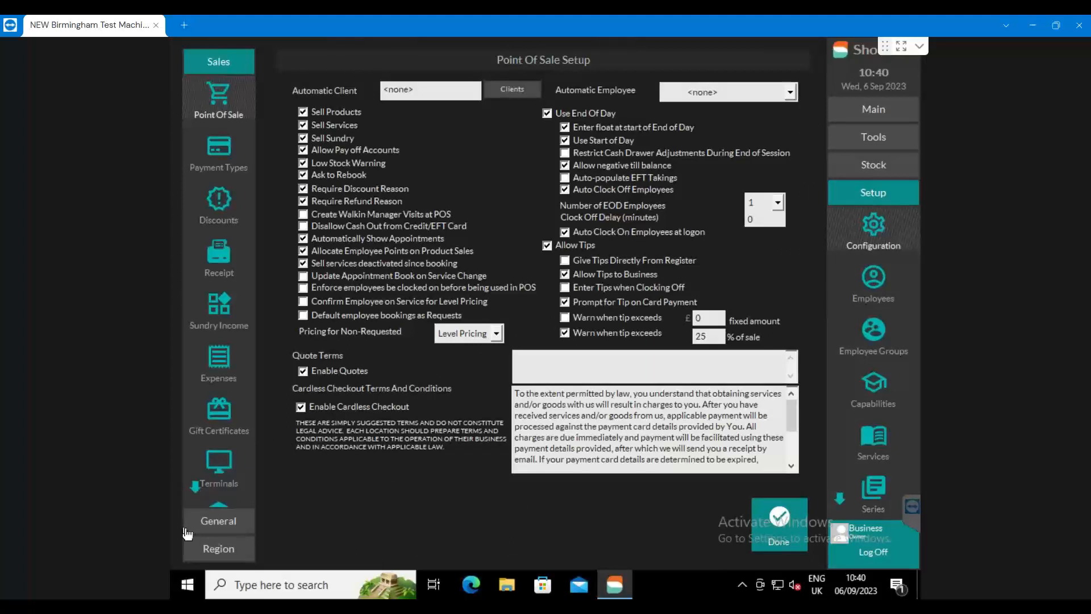
pyautogui.click(225, 519)
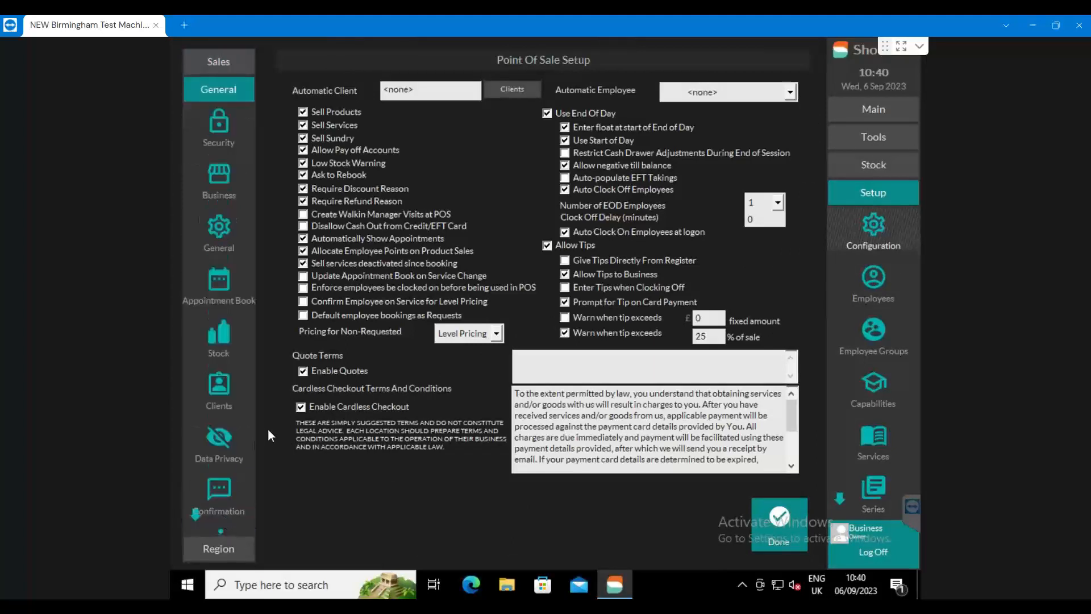
pyautogui.click(217, 179)
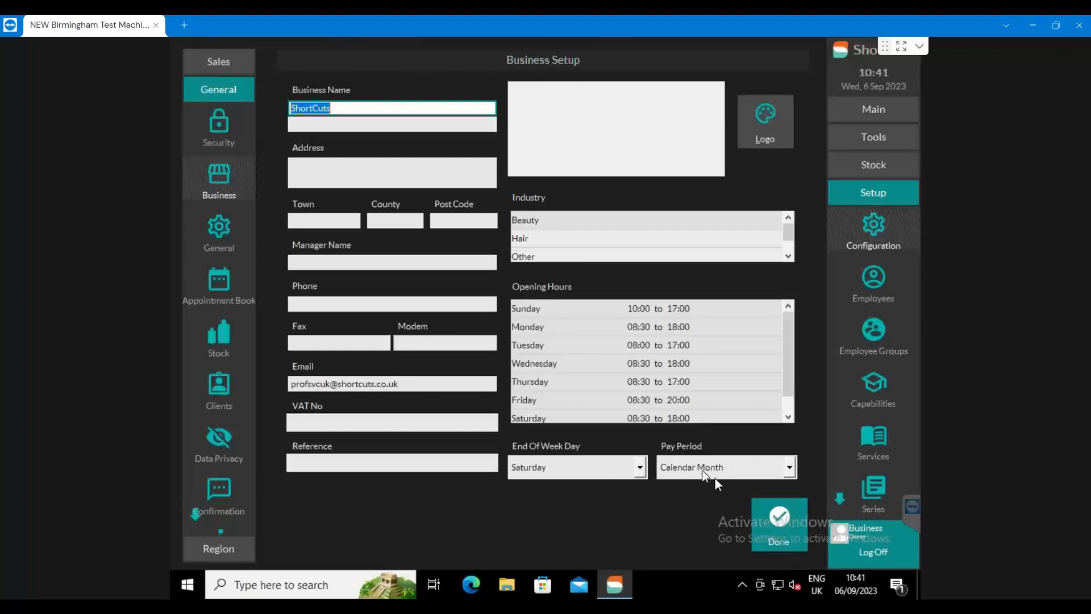
pyautogui.click(774, 522)
pyautogui.click(682, 303)
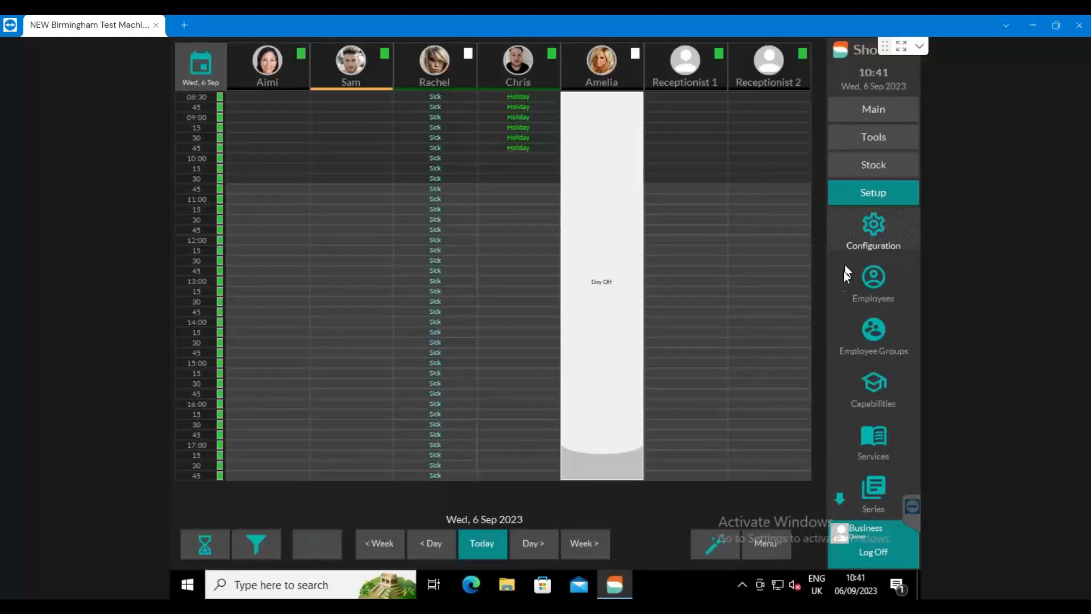
# - Open the employee record of the male Senior Stylist in appointment book position 4 and check the base salary and hourly rate
pyautogui.click(874, 278)
pyautogui.click(346, 138)
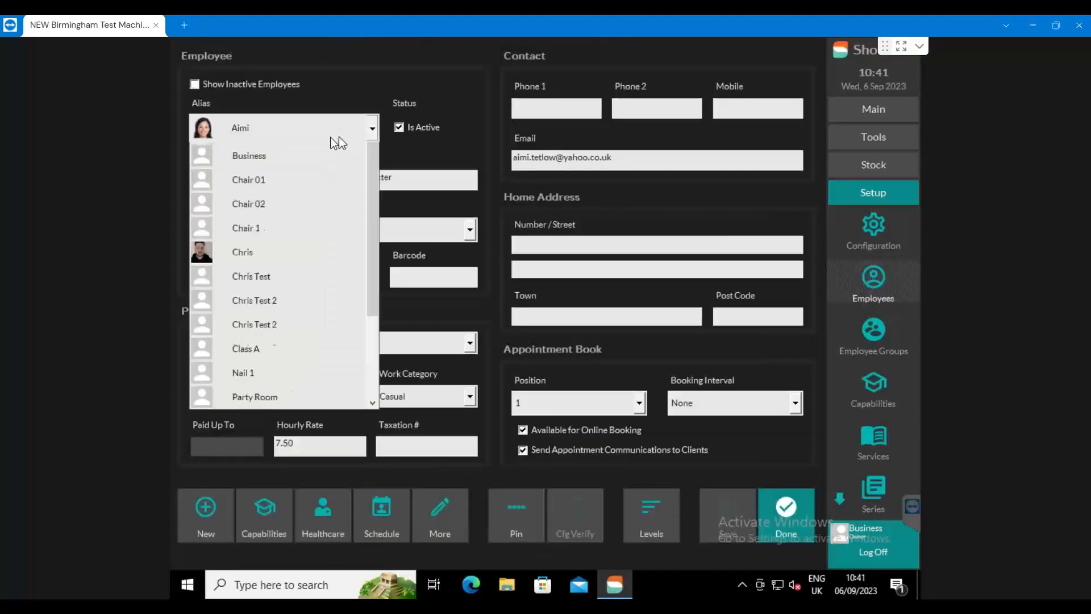
pyautogui.click(237, 291)
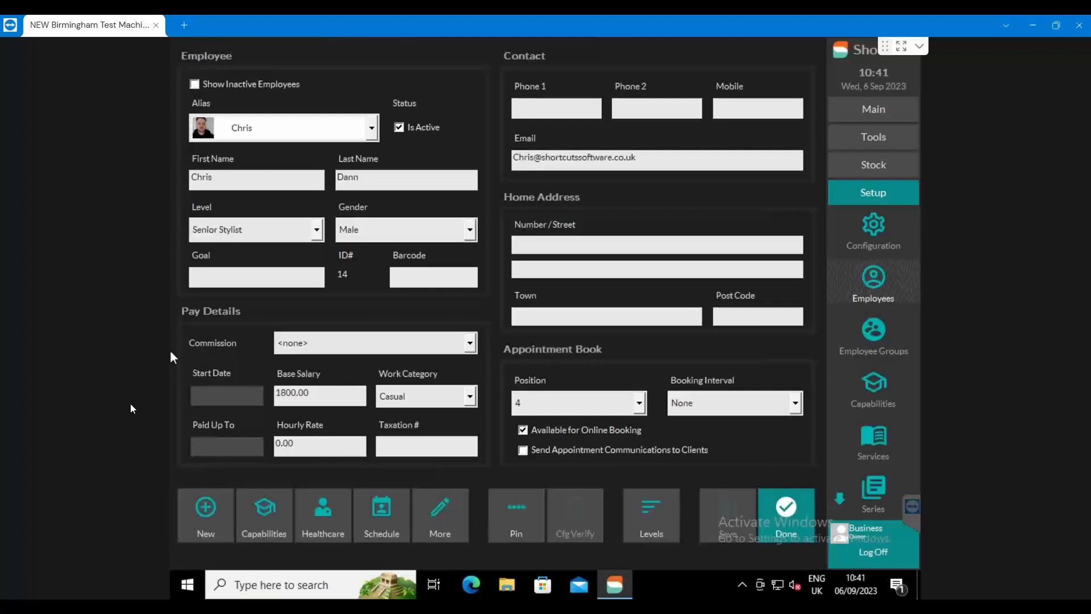
pyautogui.click(319, 398)
pyautogui.moveTo(319, 398); pyautogui.dragTo(261, 392)
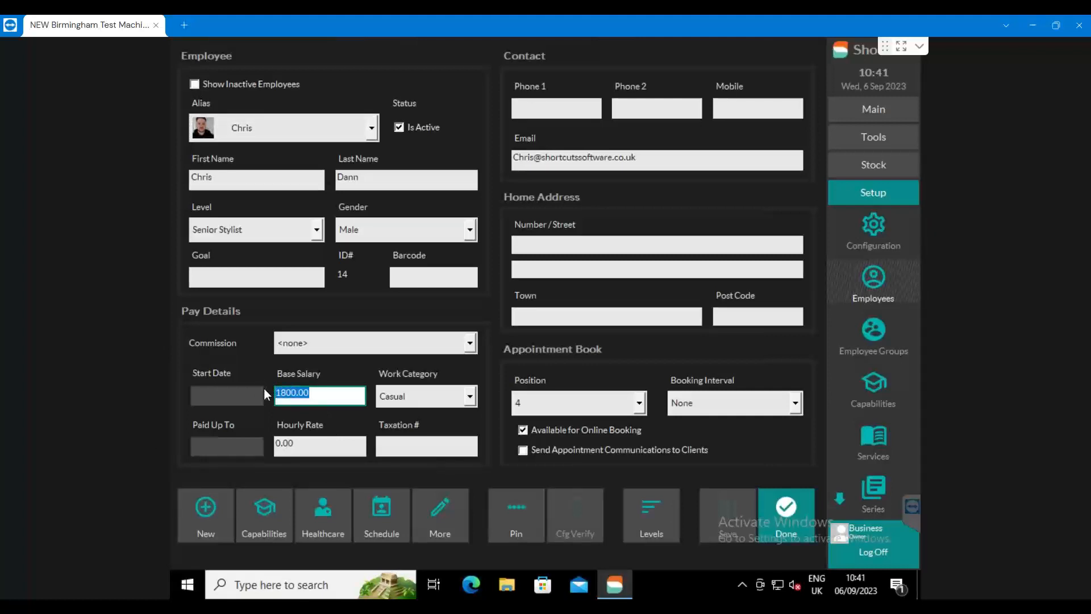
pyautogui.moveTo(317, 446); pyautogui.dragTo(269, 436)
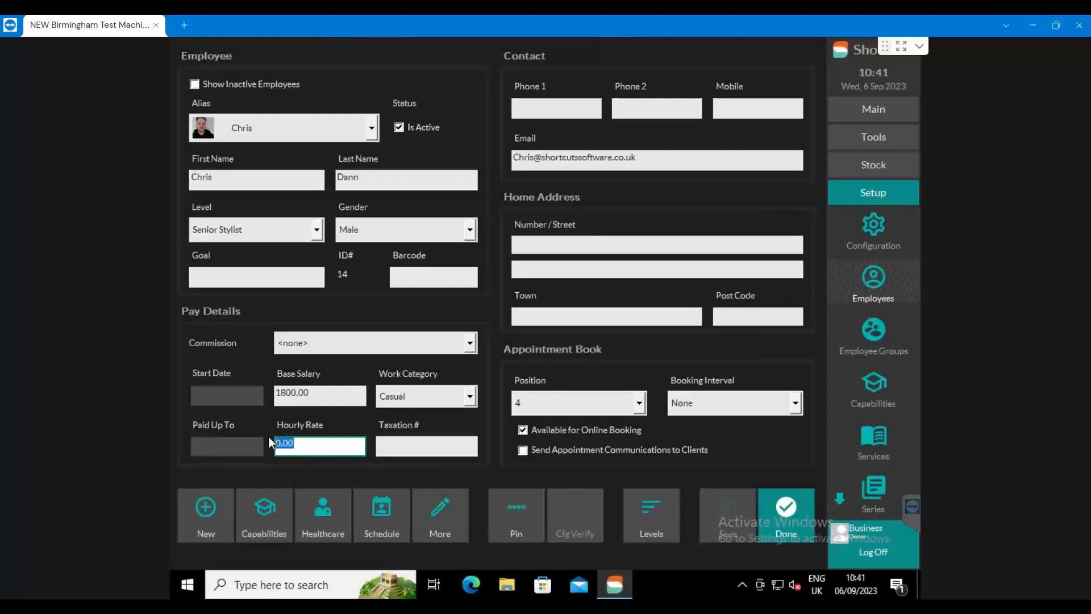
# - Recheck the Base Salary and Hourly Rate fields in the pay details and close the employee record
pyautogui.click(333, 402)
pyautogui.click(308, 441)
pyautogui.click(330, 394)
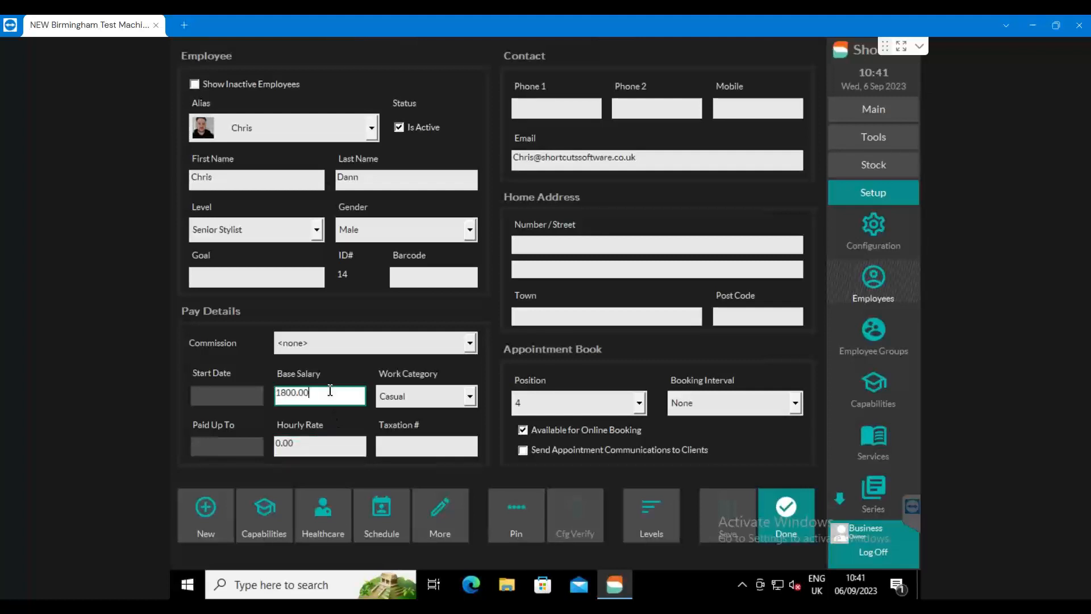
pyautogui.moveTo(332, 395); pyautogui.dragTo(261, 391)
pyautogui.moveTo(307, 443); pyautogui.dragTo(253, 448)
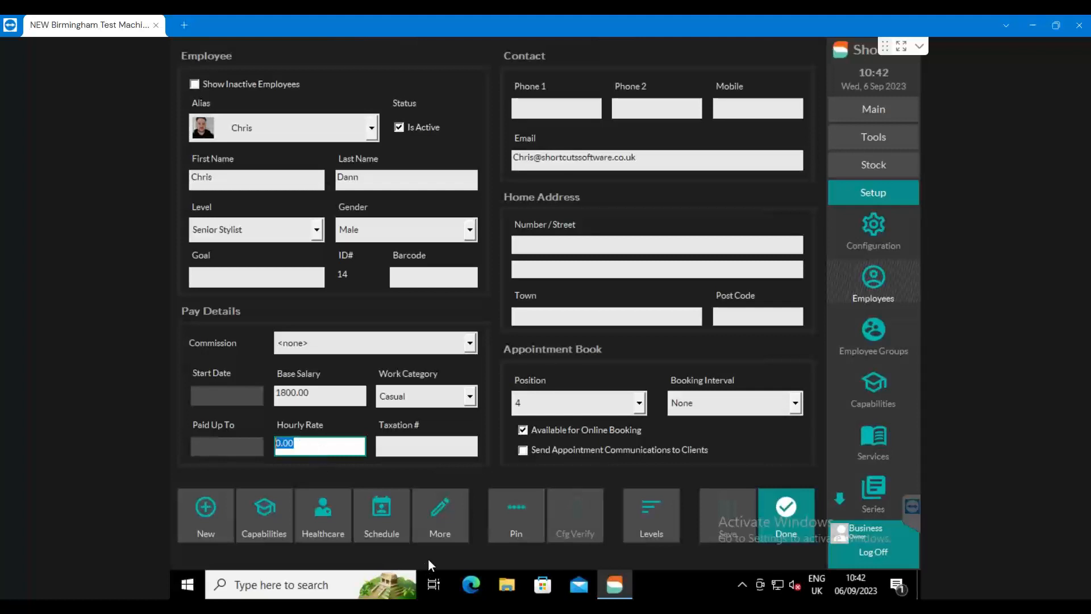
pyautogui.click(780, 511)
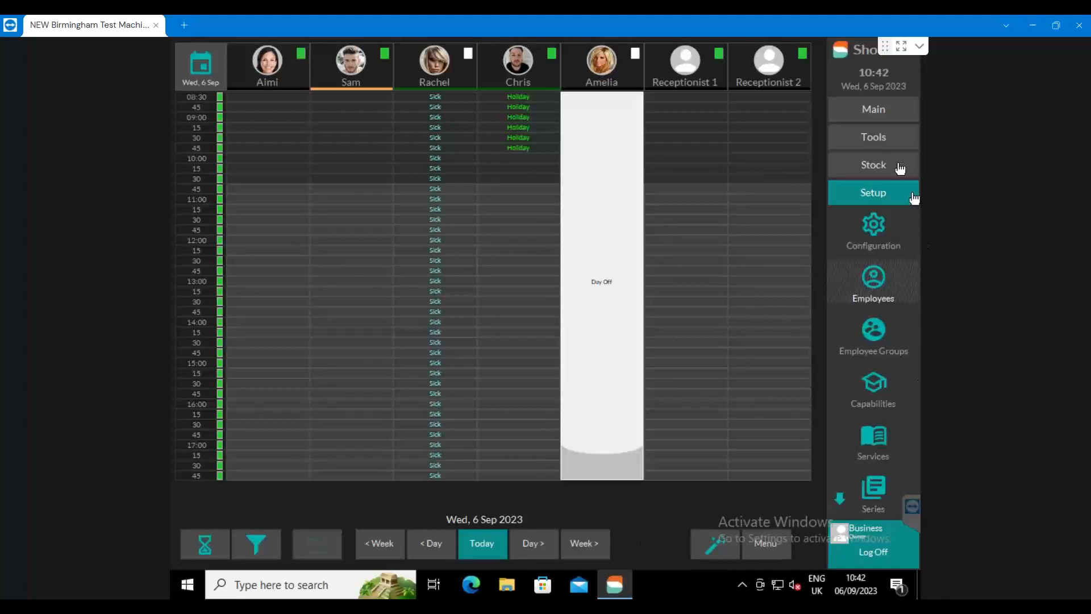
# - Find the Labour Vs Sales report among the employee reports and open its viewing options
pyautogui.click(875, 138)
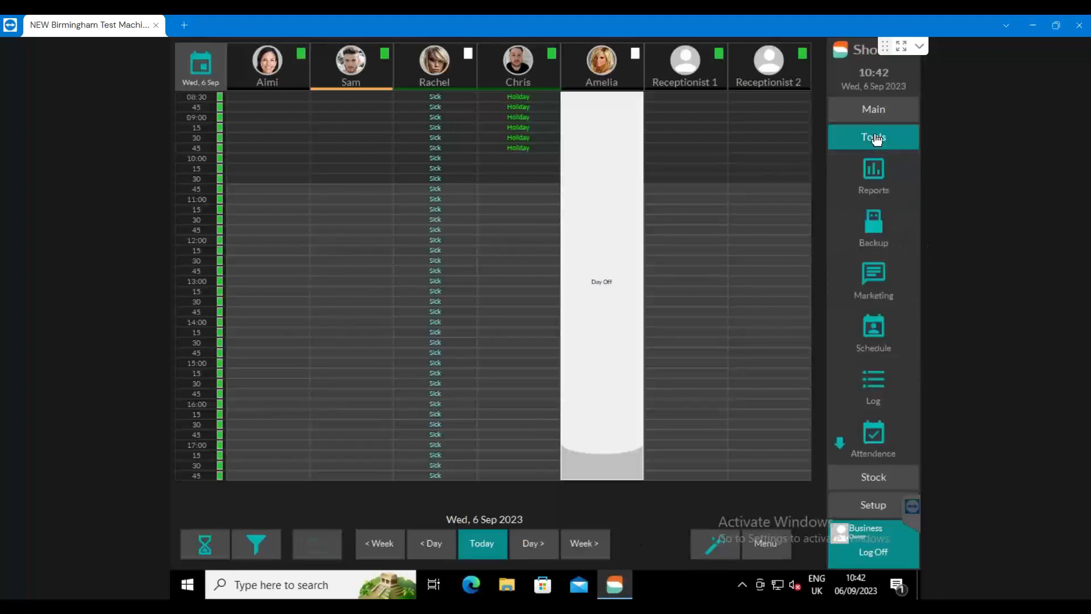
pyautogui.click(866, 169)
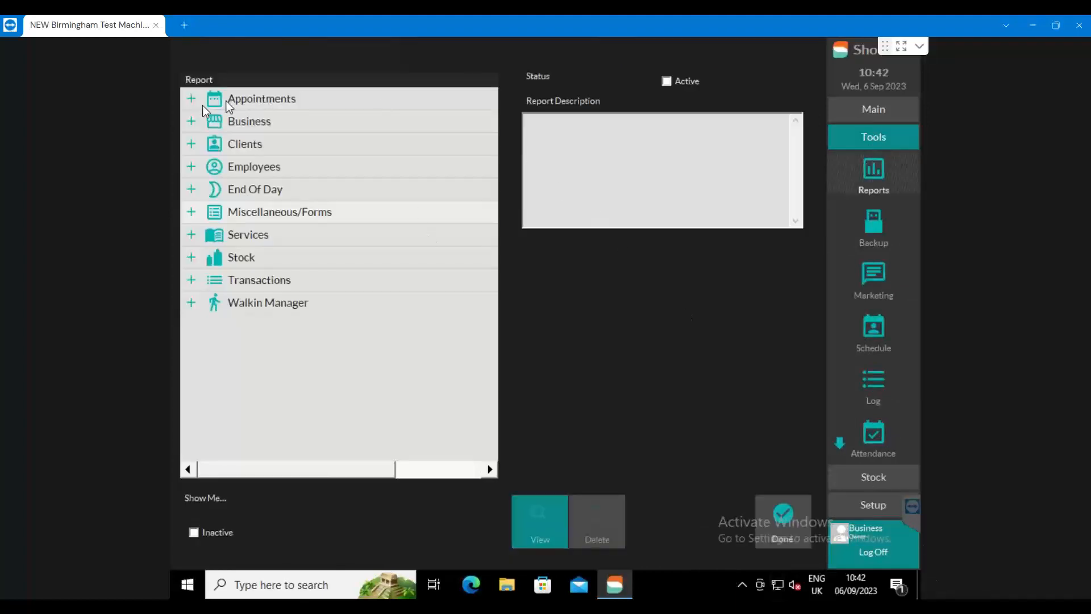
pyautogui.click(192, 167)
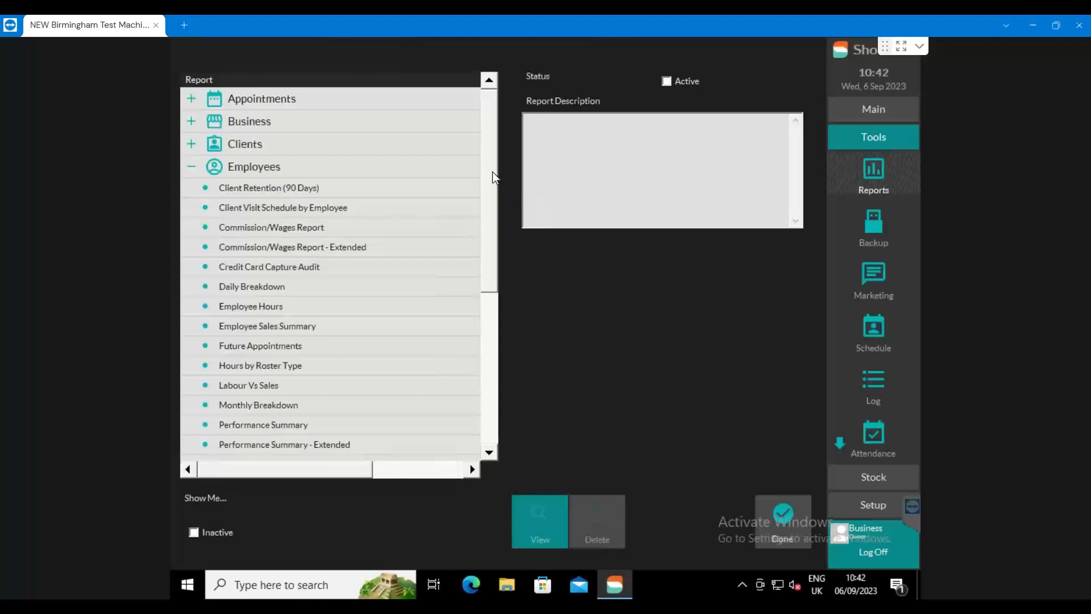
pyautogui.moveTo(494, 175); pyautogui.dragTo(500, 207)
pyautogui.click(269, 316)
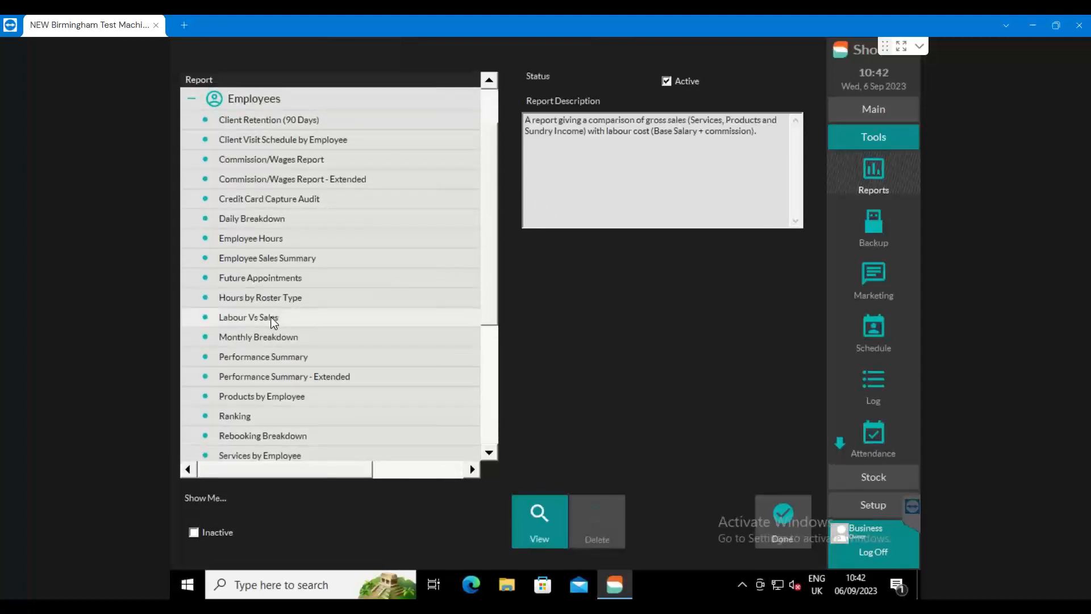
pyautogui.click(533, 516)
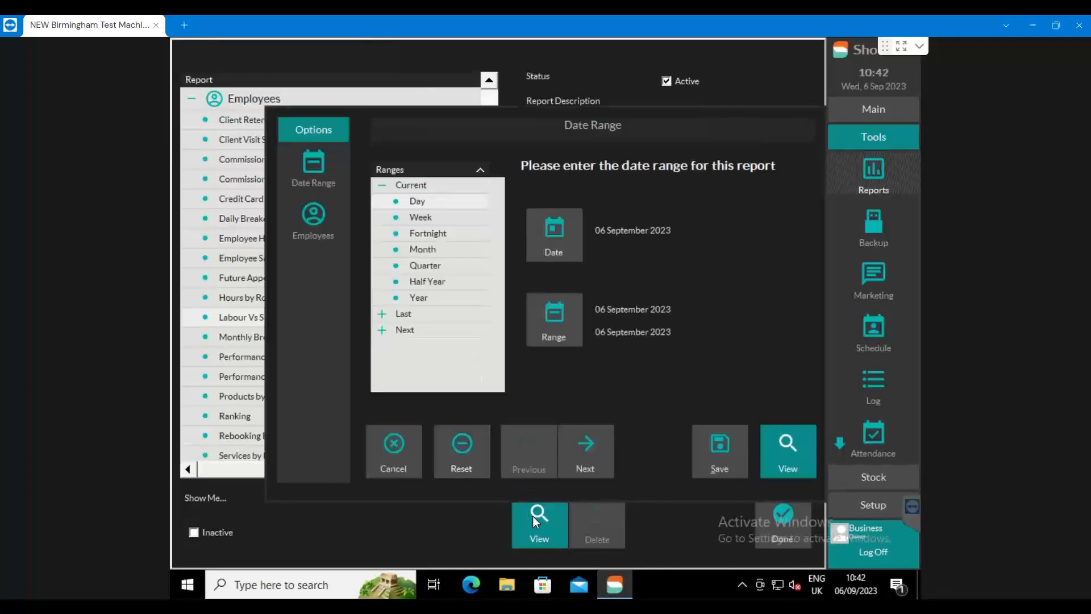
# - Limit the report to the Senior Stylist from the fourth appointment book column and view it for 6 September 2023
pyautogui.click(315, 220)
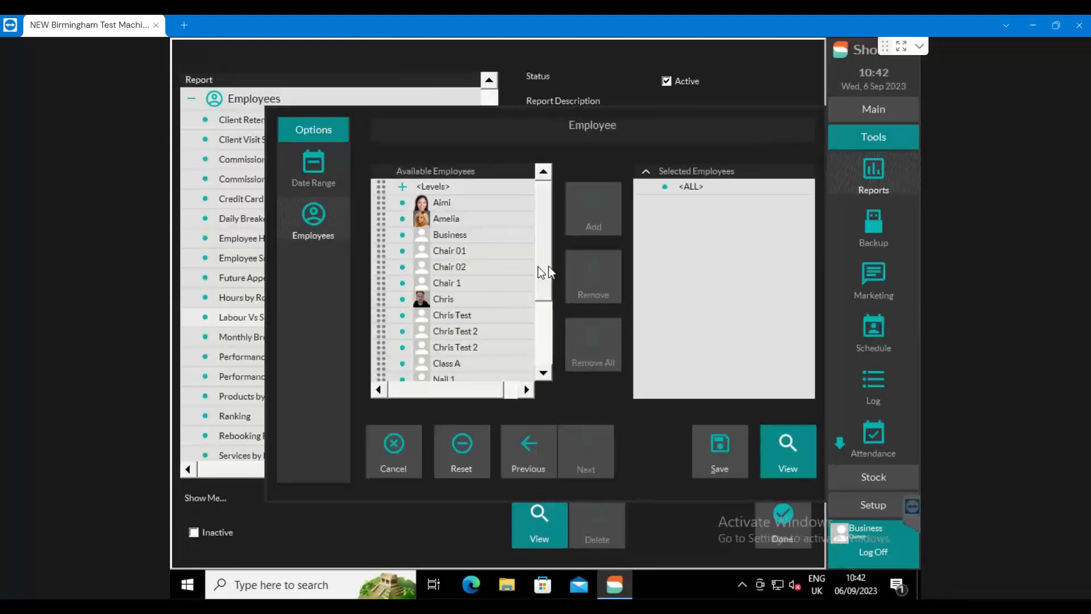
pyautogui.click(382, 299)
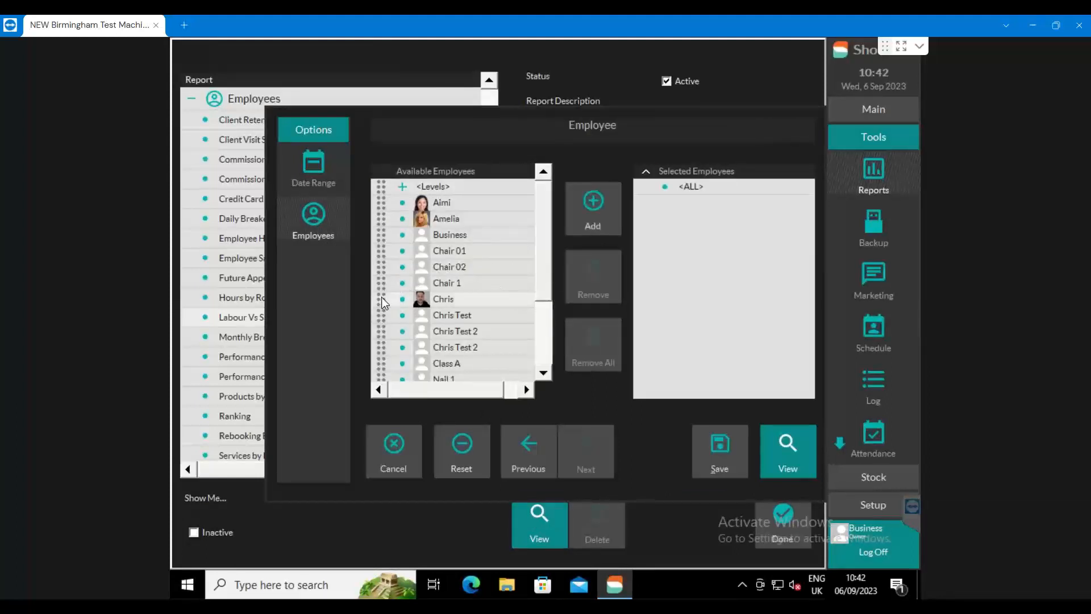
pyautogui.click(588, 207)
pyautogui.click(310, 168)
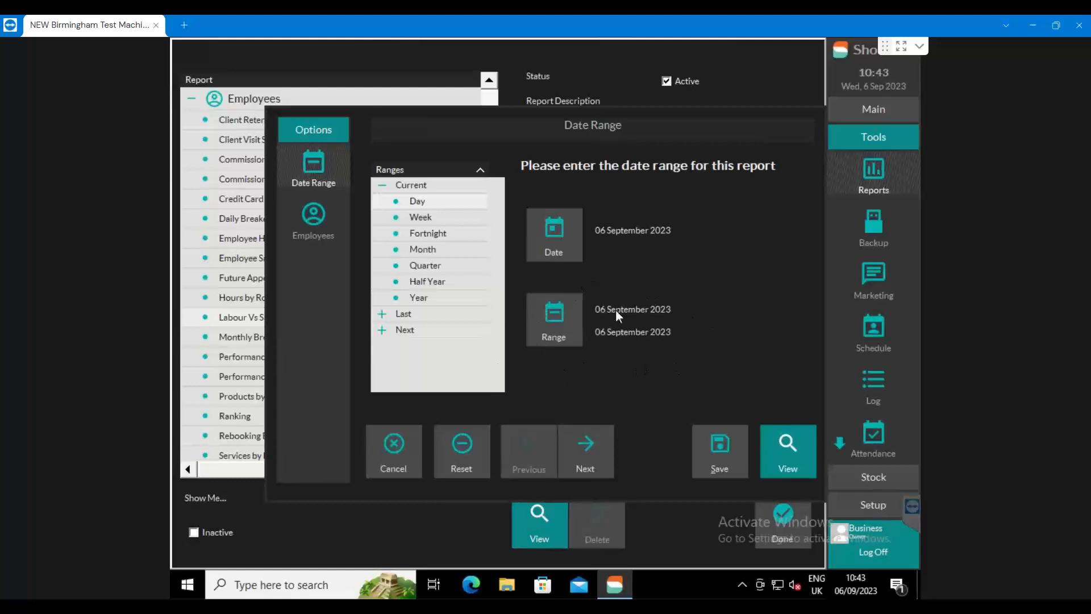
pyautogui.click(782, 441)
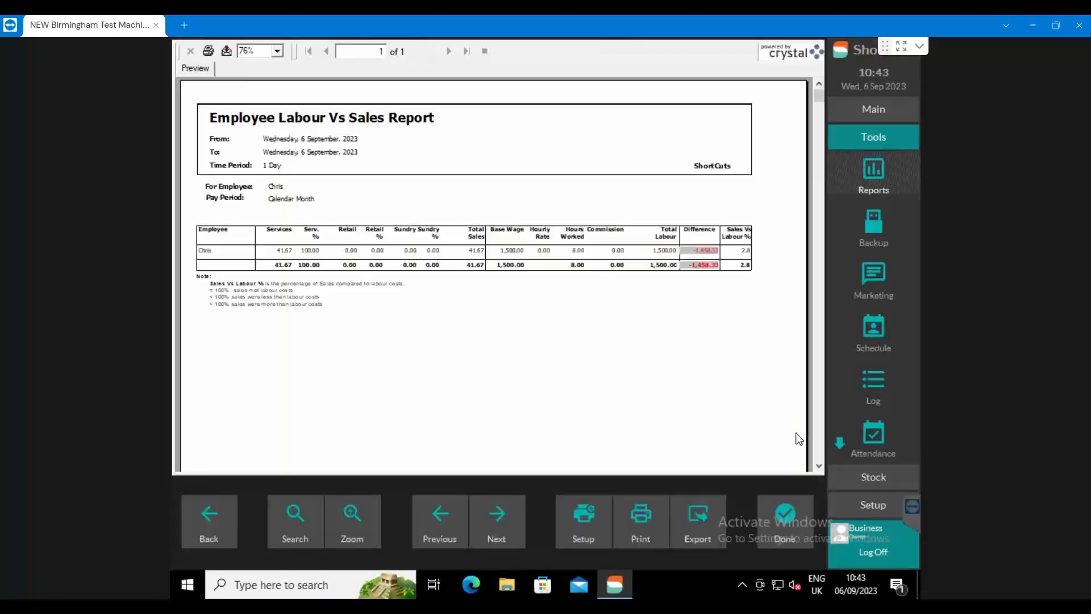
# - Enlarge the Labour Vs Sales report to 100% and read the page from its header to its footer notes
pyautogui.click(277, 51)
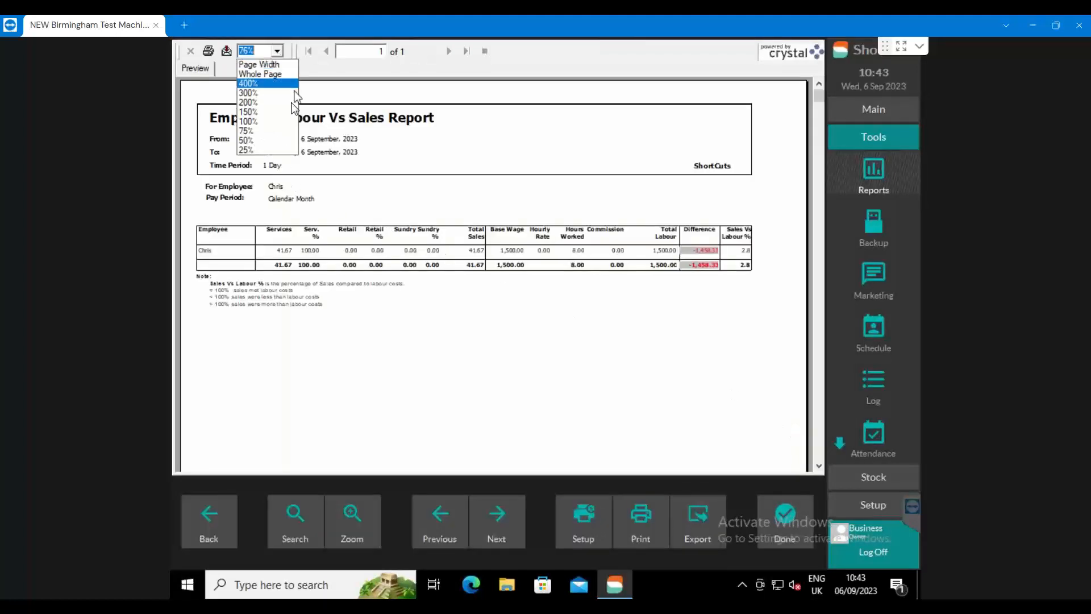
pyautogui.click(292, 121)
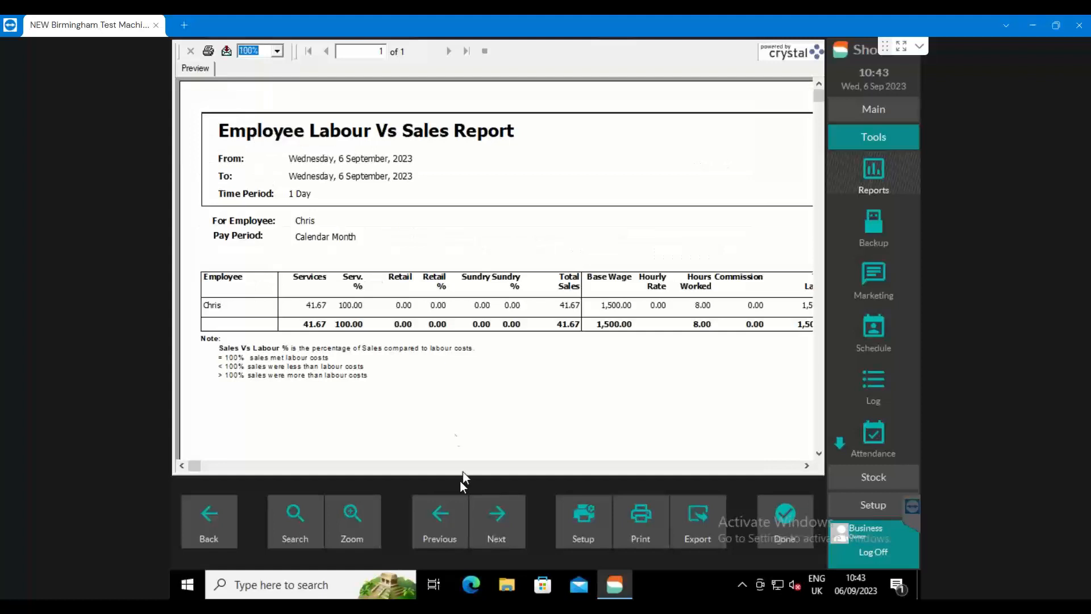
pyautogui.scroll(-3, 250, 398)
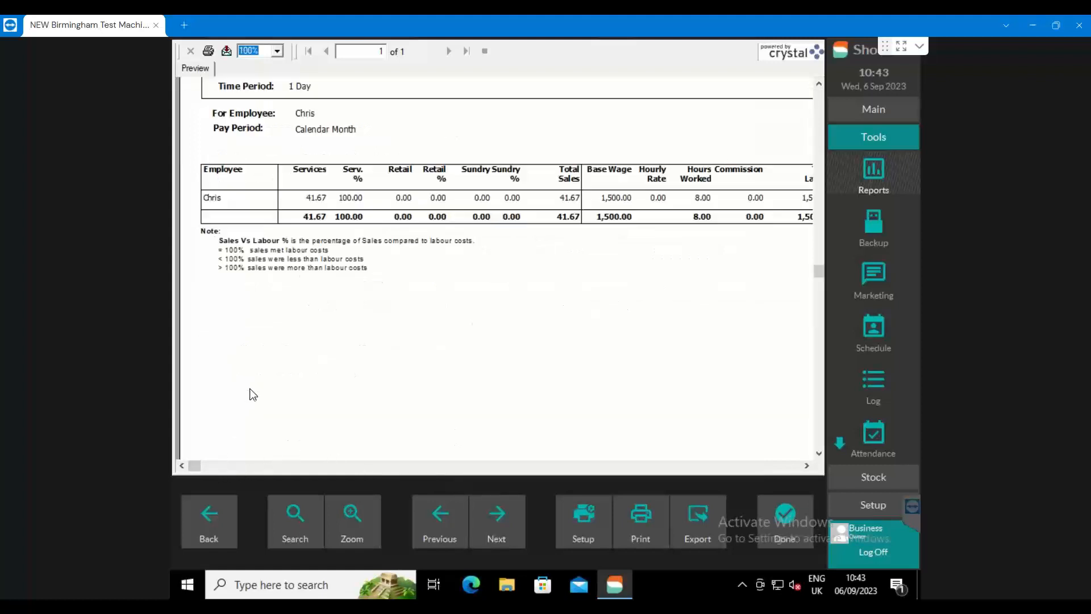
pyautogui.scroll(-3, 252, 392)
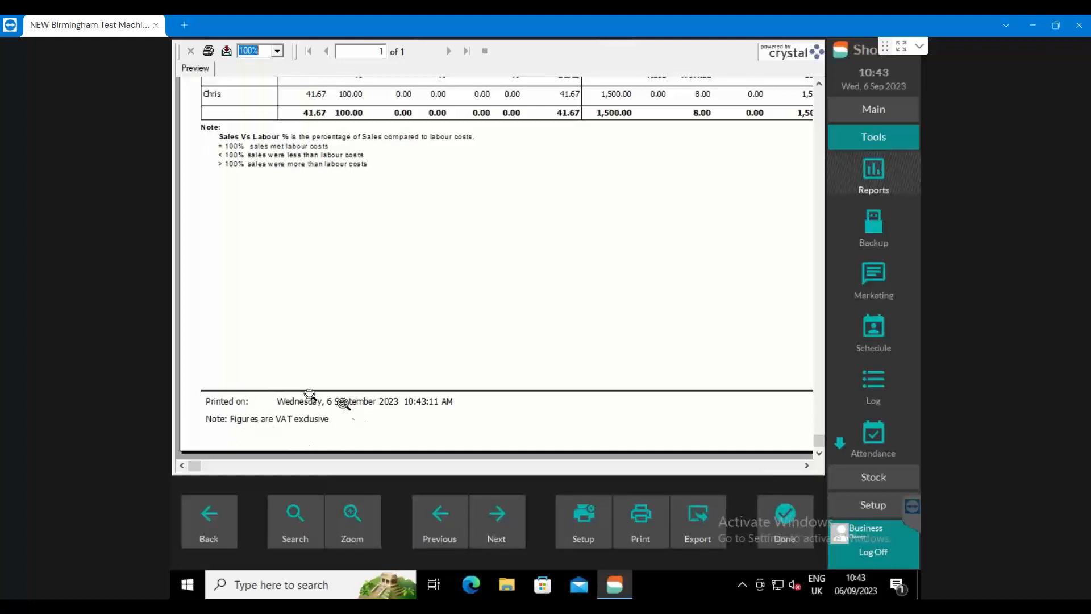
pyautogui.scroll(6, 252, 415)
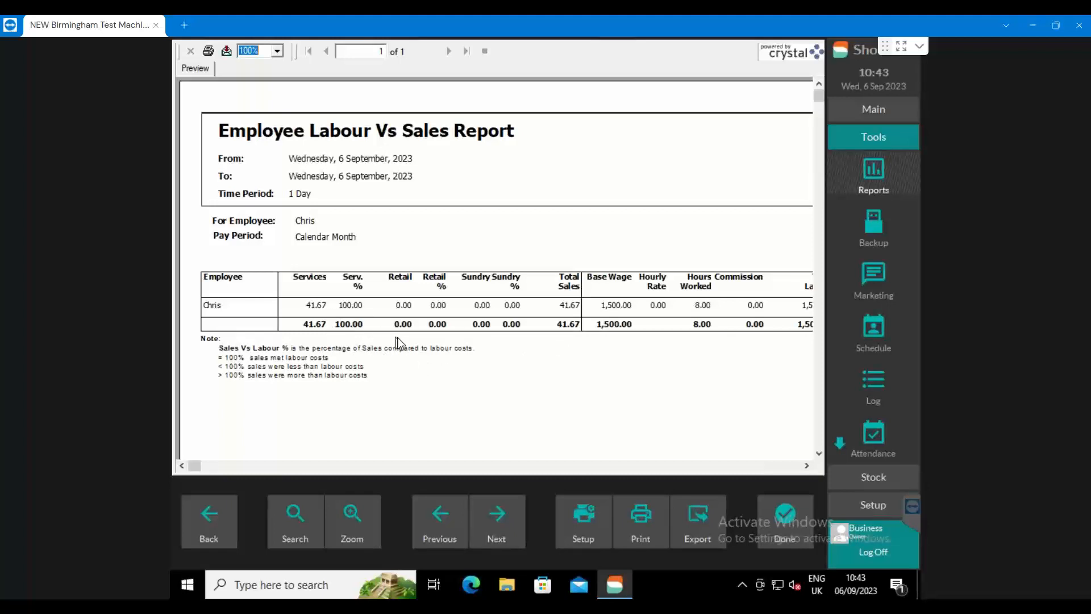
# - Examine the Total Sales, service percentage and sundry figures in the totals row, and dismiss the marketing error notification
pyautogui.click(570, 328)
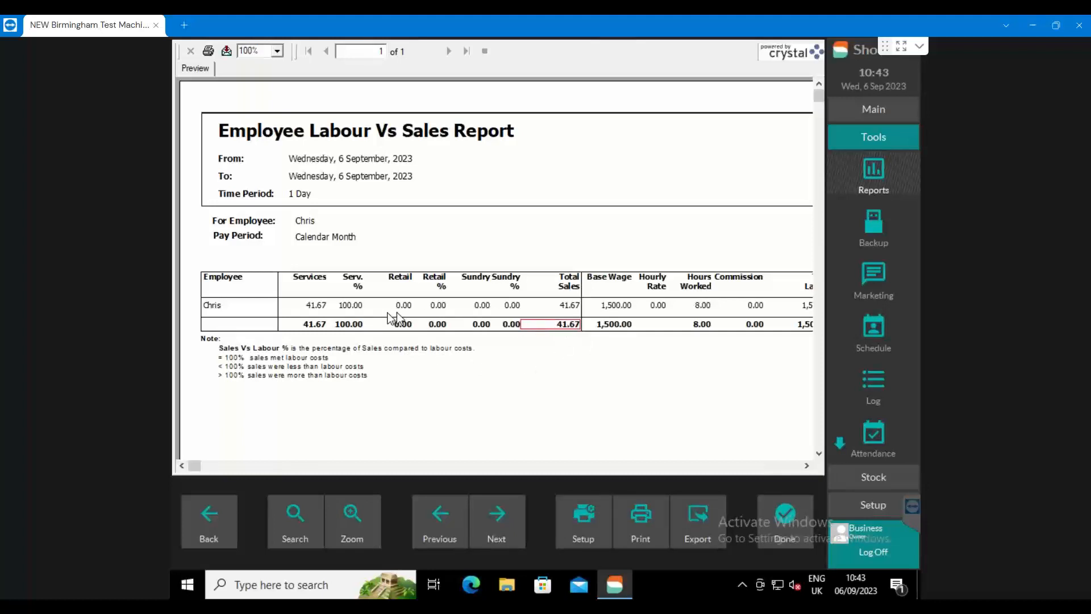
pyautogui.click(347, 324)
pyautogui.click(559, 327)
pyautogui.click(351, 325)
pyautogui.click(487, 329)
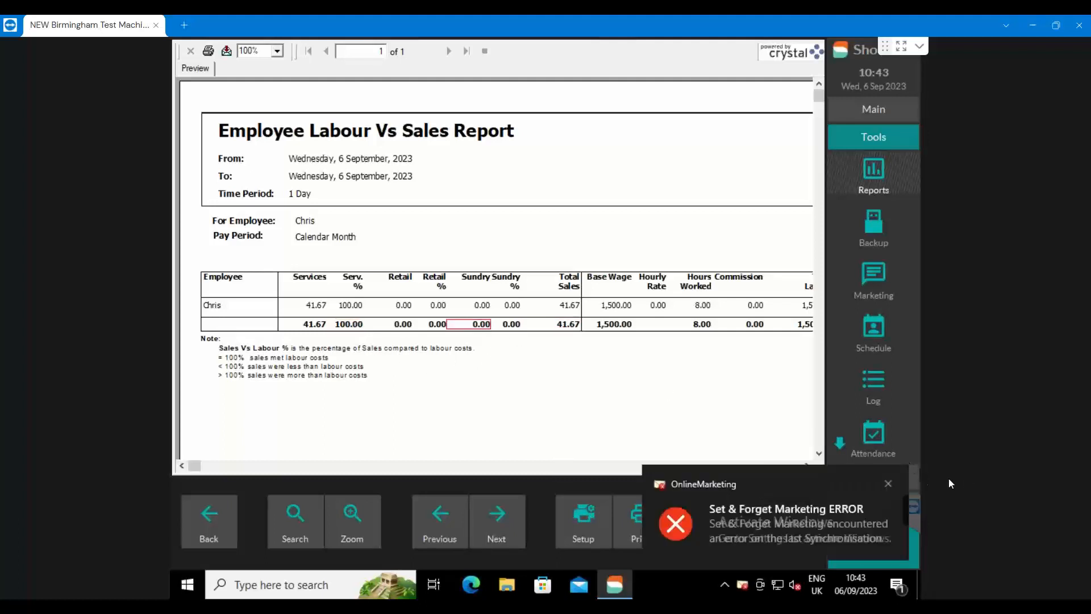
pyautogui.click(885, 484)
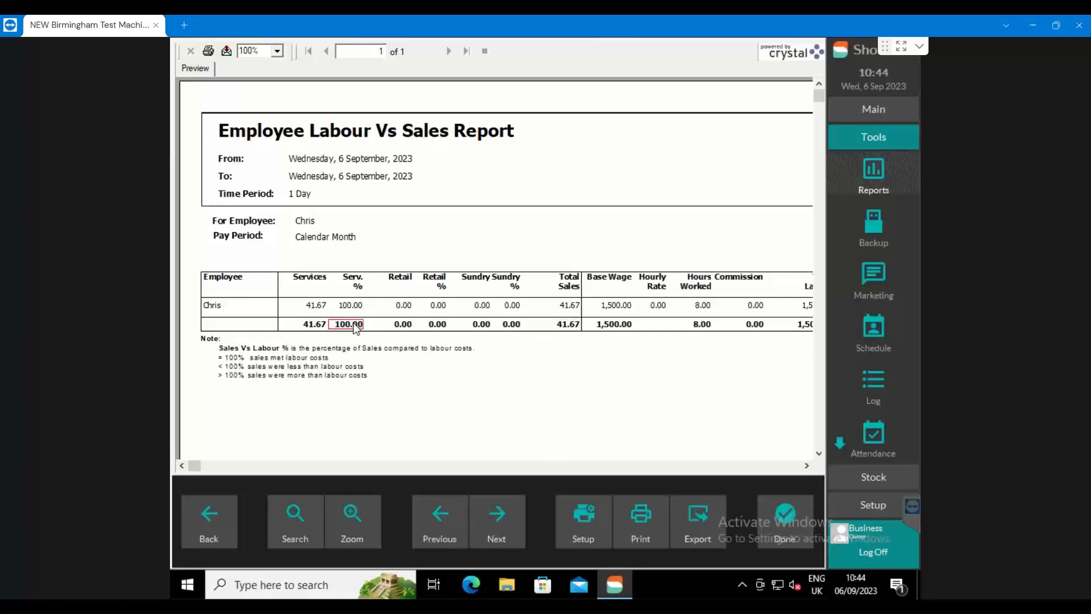
# - Compare the Difference and Total Sales figures with the note explaining the Sales Vs Labour percentage
pyautogui.click(806, 465)
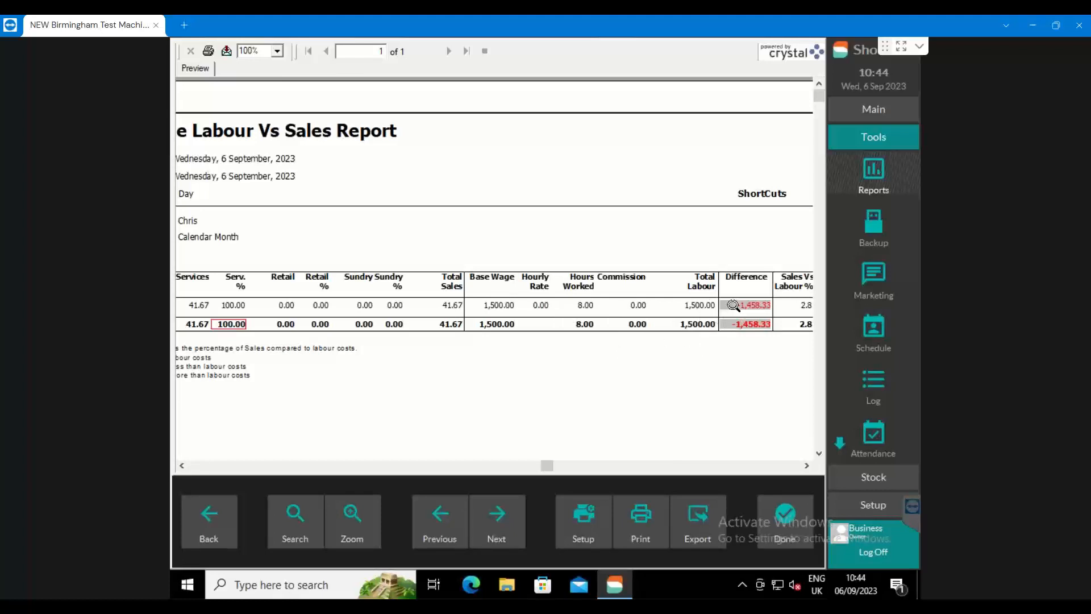
pyautogui.click(807, 465)
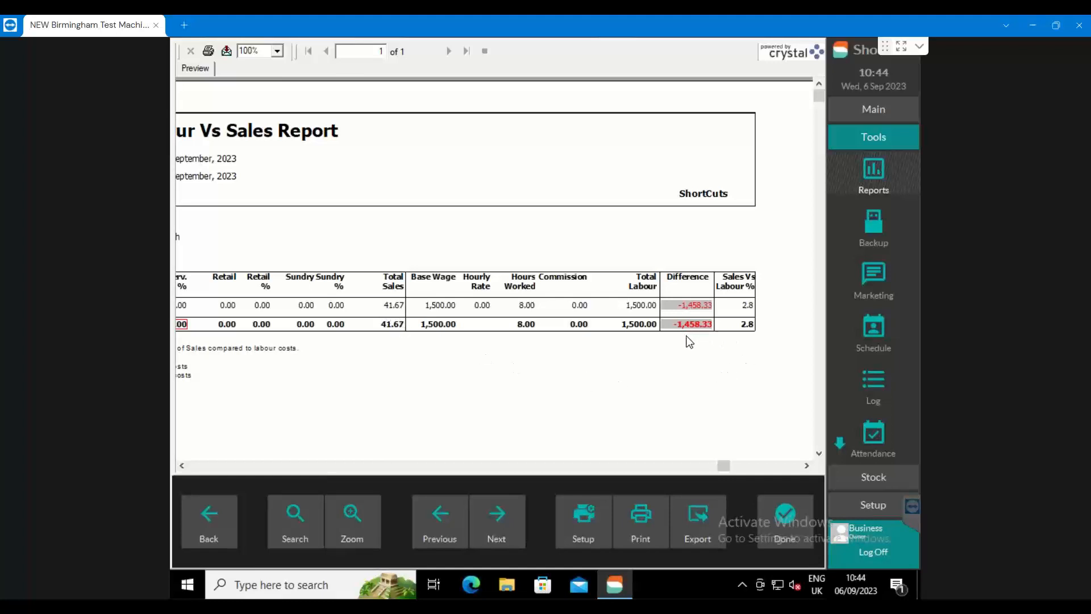
pyautogui.click(693, 307)
pyautogui.click(393, 325)
pyautogui.moveTo(729, 469); pyautogui.dragTo(220, 379)
pyautogui.click(217, 377)
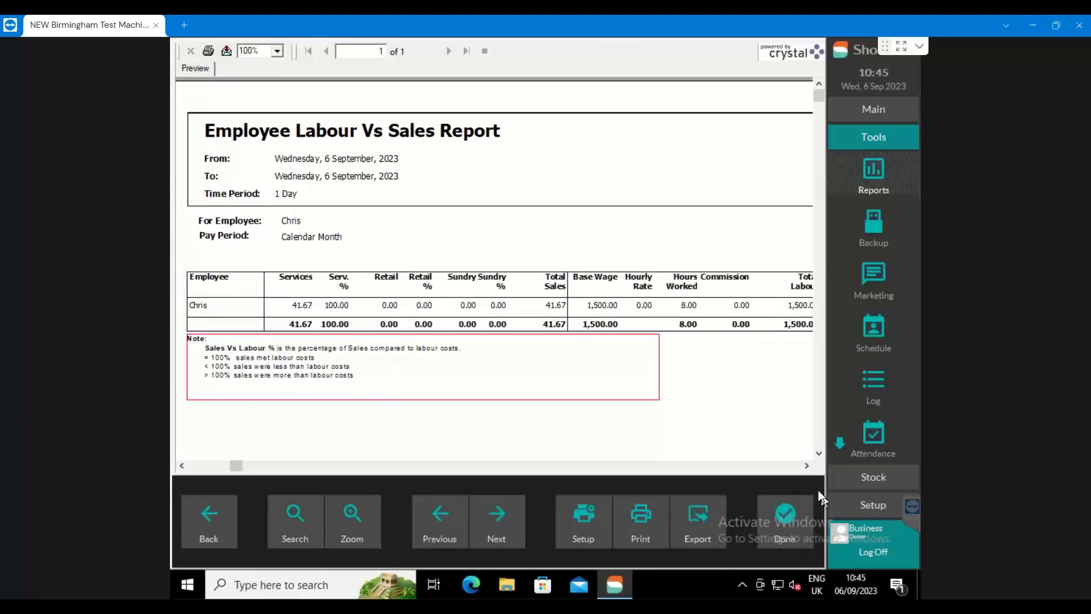
# - Check the Difference total in the report once more, and close the reports to return to the appointment book
pyautogui.click(806, 465)
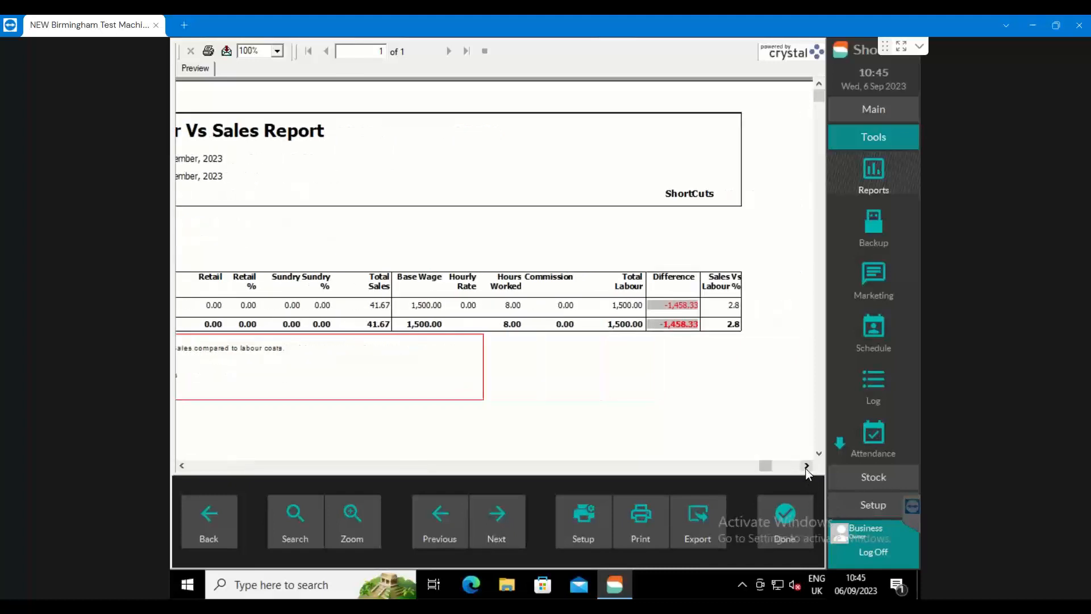
pyautogui.click(688, 329)
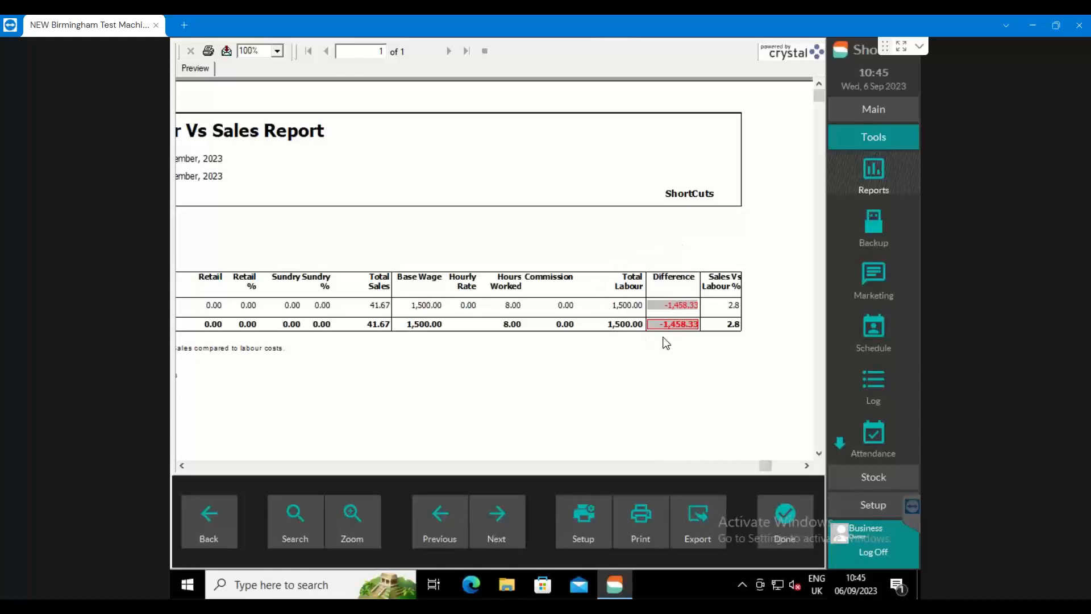
pyautogui.click(182, 469)
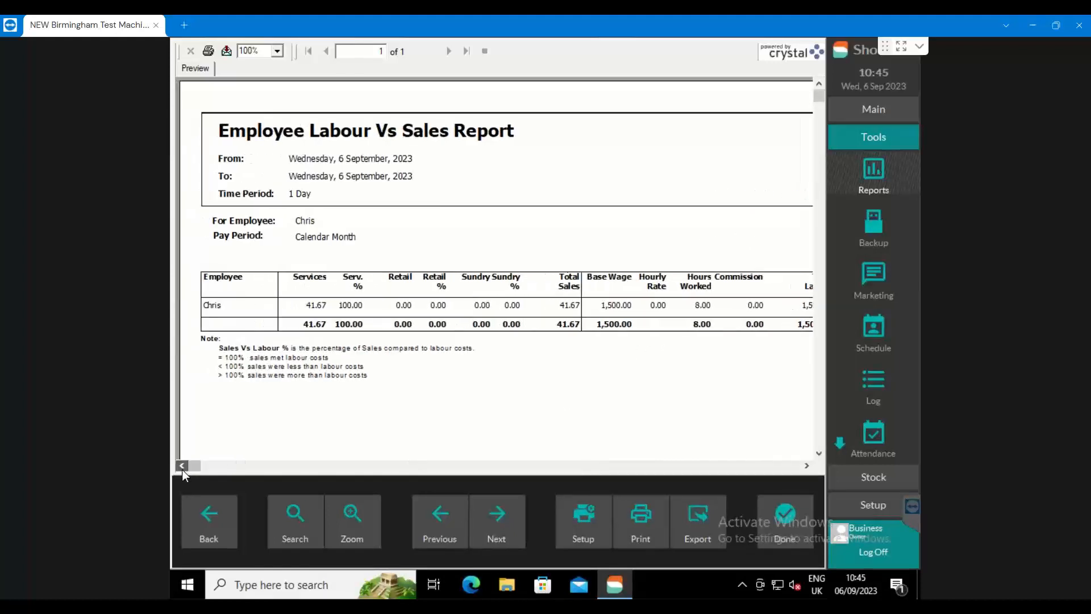
pyautogui.click(792, 520)
pyautogui.click(786, 513)
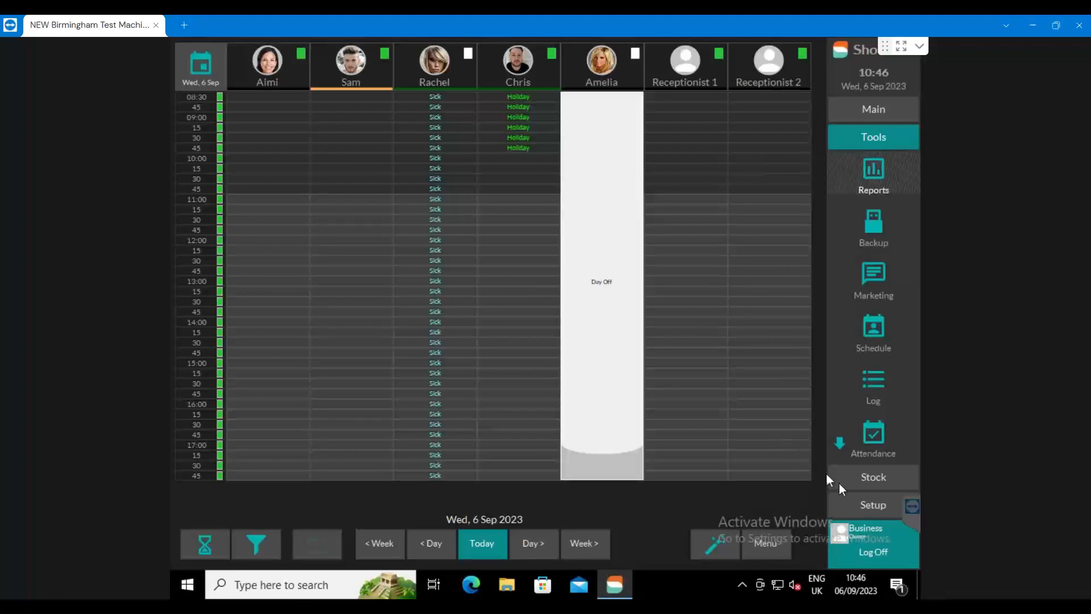
# - Open the services setup, review the service reports categories, and close the category list
pyautogui.click(872, 505)
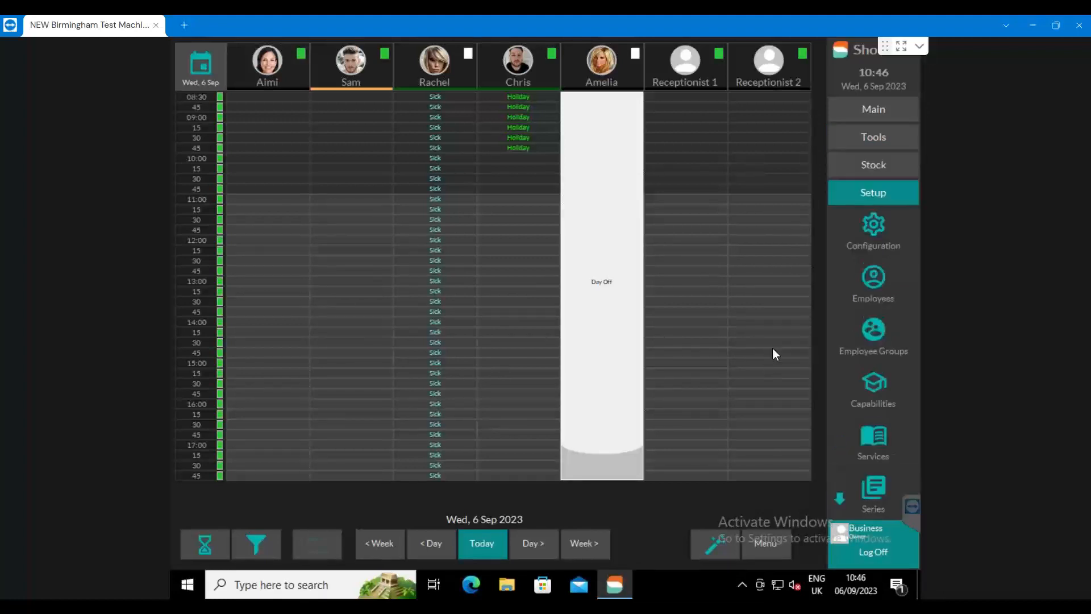
pyautogui.click(879, 433)
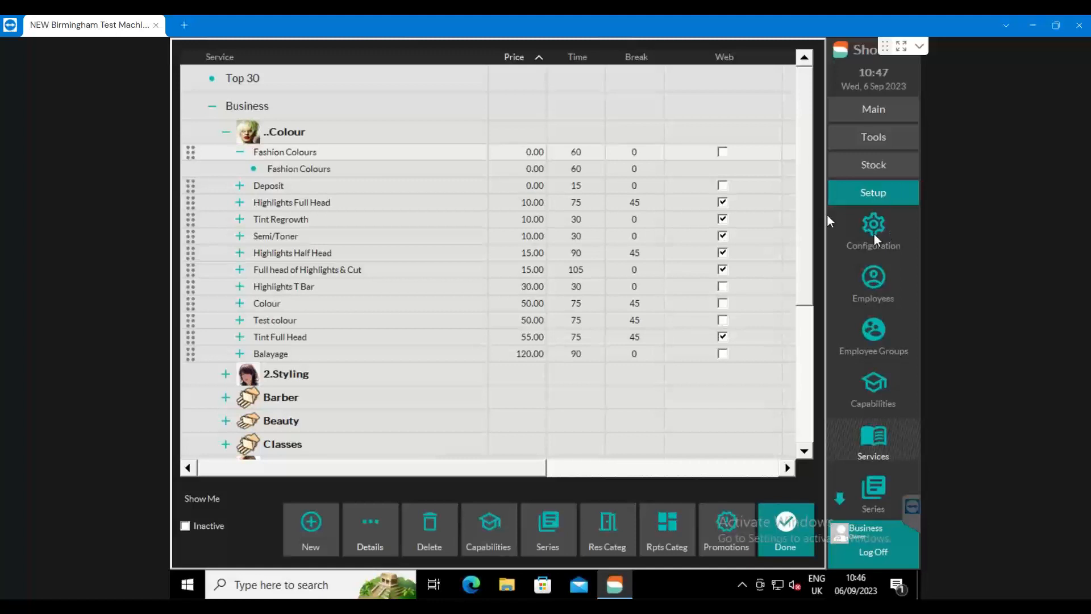
pyautogui.click(656, 530)
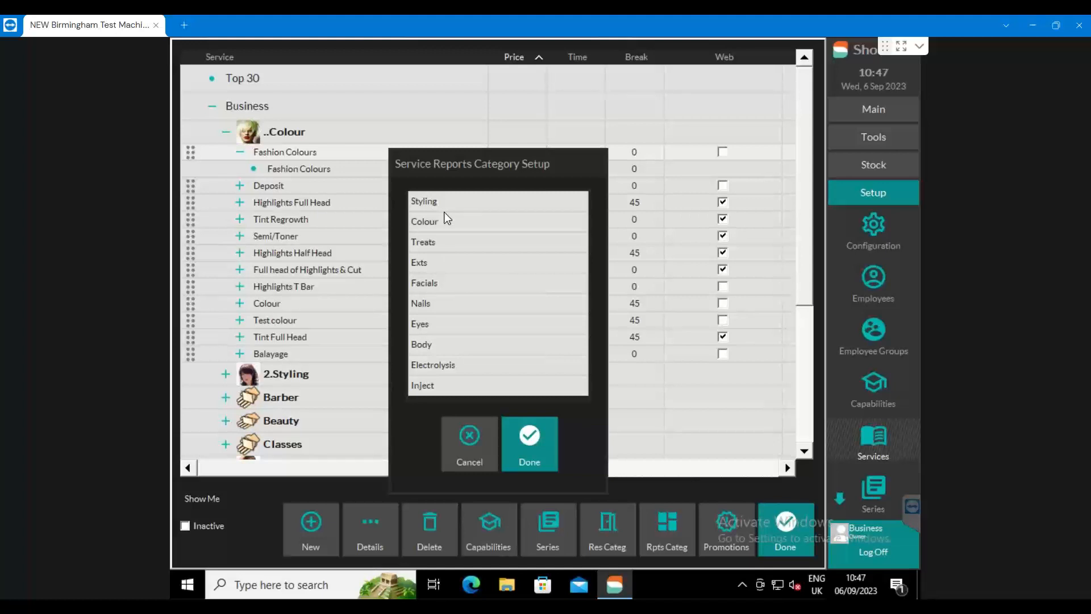
pyautogui.click(526, 442)
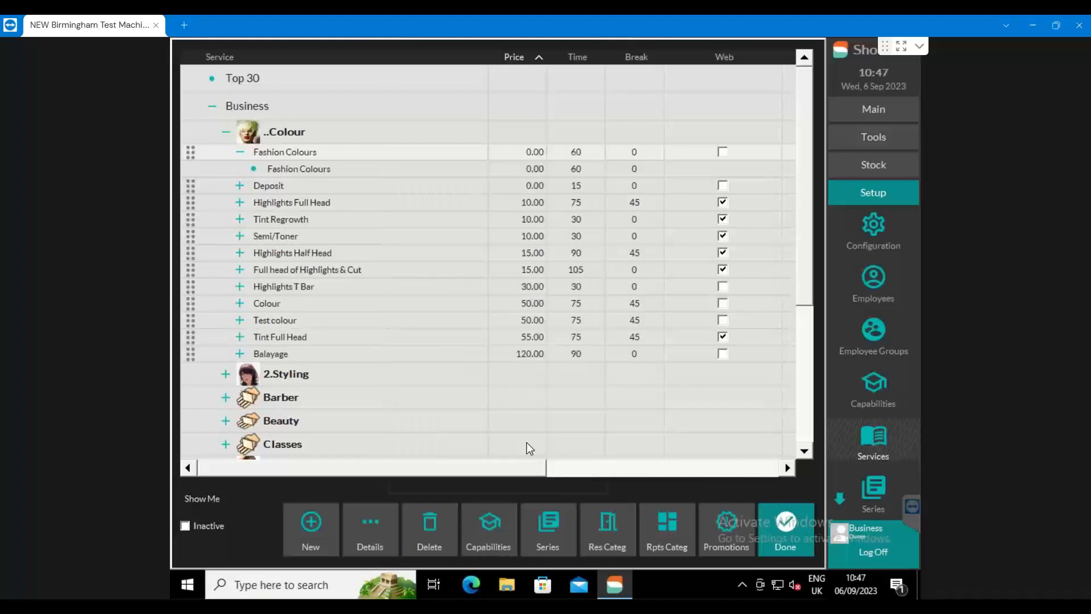
# - Open the details of the Fashion Colours service and examine its first block's name, time and price fields
pyautogui.click(241, 152)
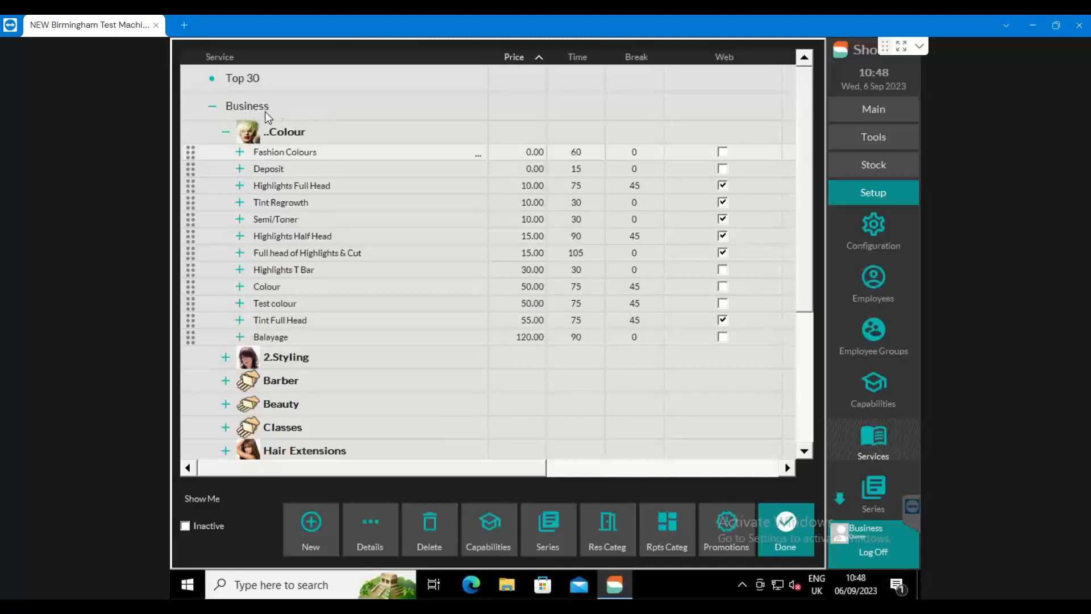
pyautogui.doubleClick(271, 152)
pyautogui.click(366, 532)
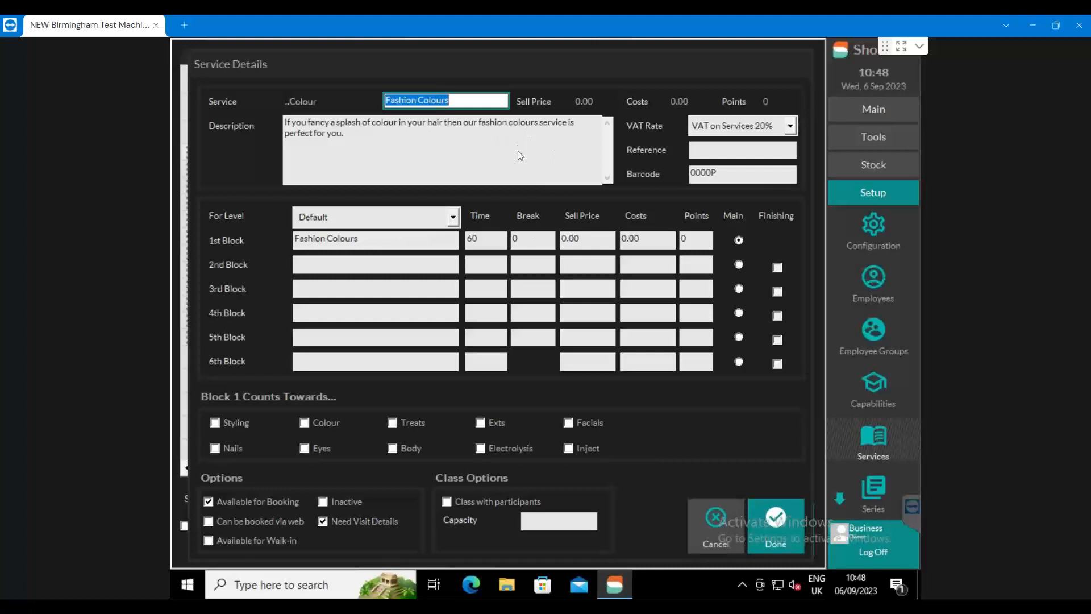
pyautogui.click(377, 239)
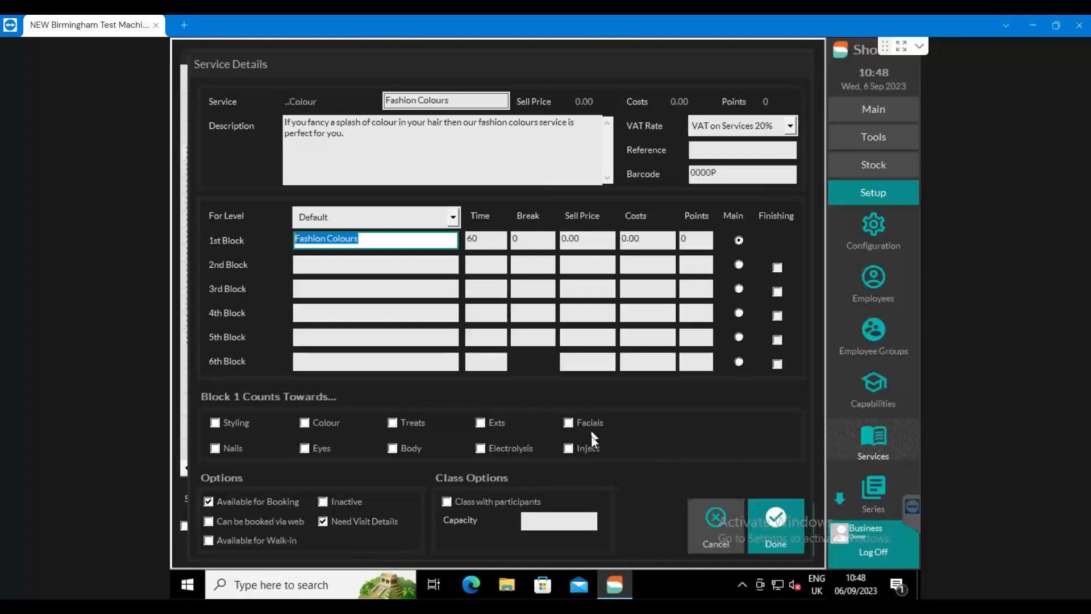
pyautogui.click(379, 241)
pyautogui.moveTo(379, 241); pyautogui.dragTo(274, 239)
pyautogui.press('Tab')
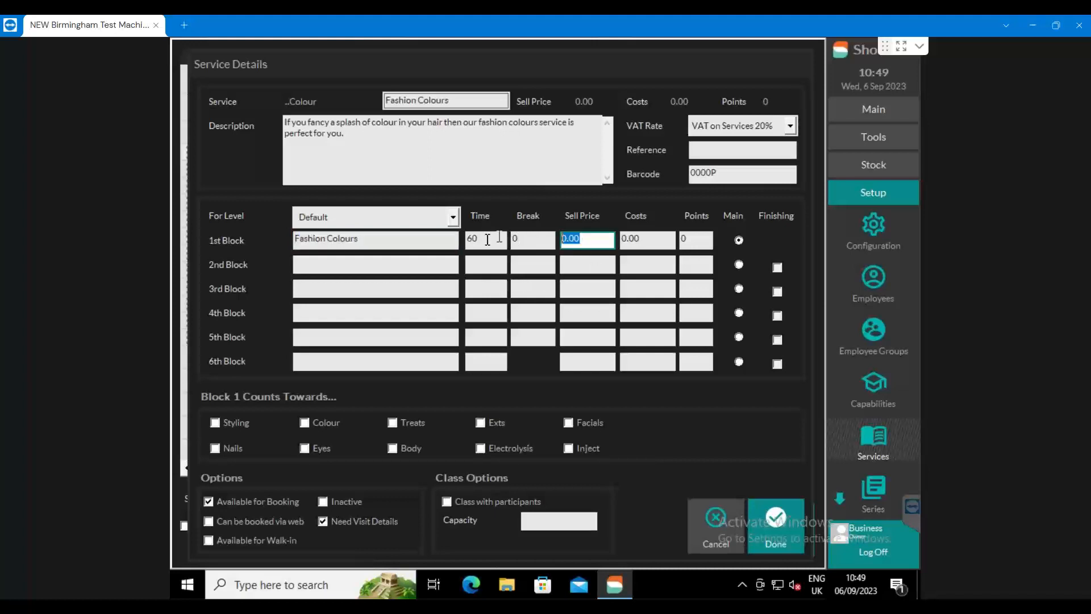
# - Make the first block of Fashion Colours count towards Colour, save the service and close the services setup
pyautogui.click(319, 239)
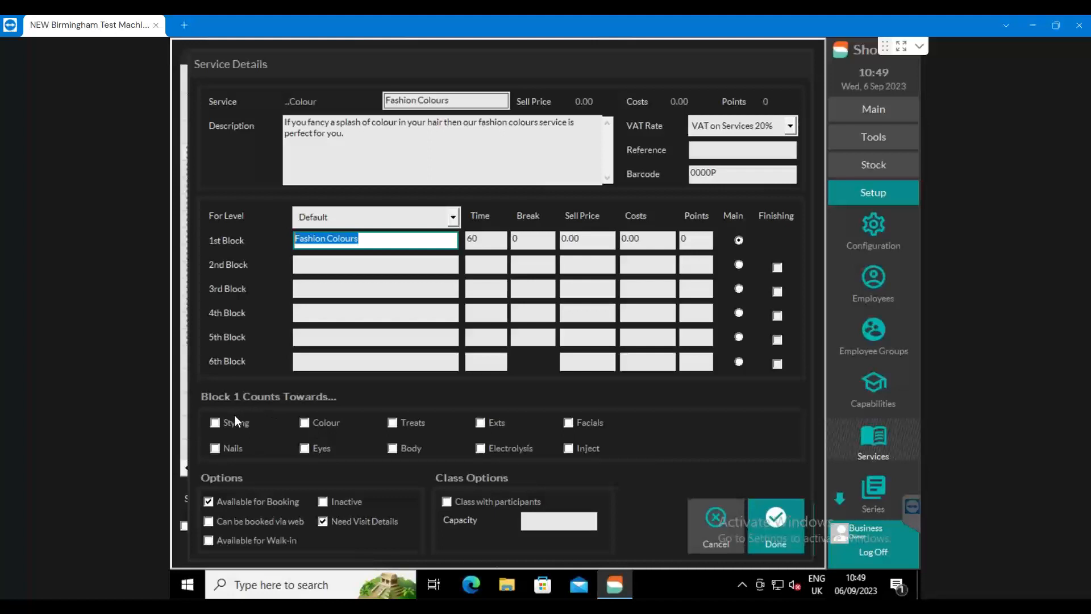
pyautogui.click(321, 421)
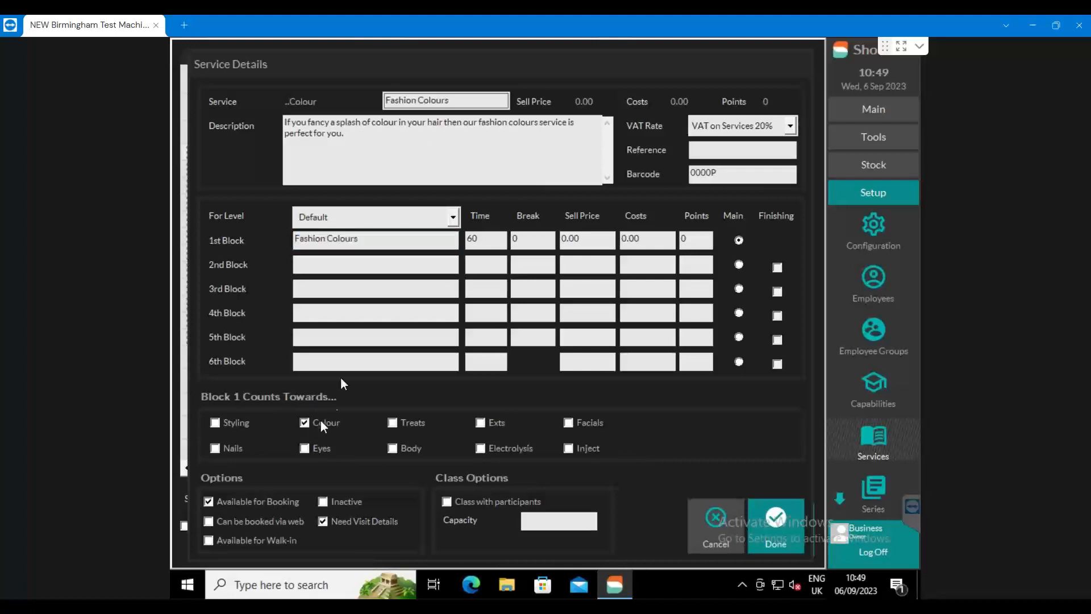
pyautogui.moveTo(368, 240); pyautogui.dragTo(291, 239)
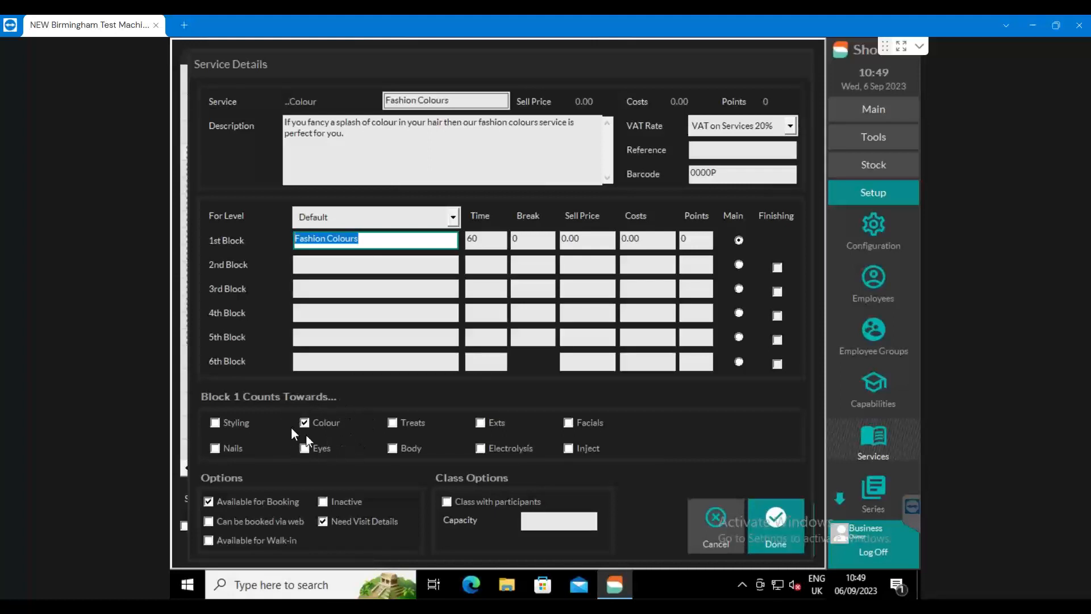
pyautogui.click(779, 521)
pyautogui.click(784, 523)
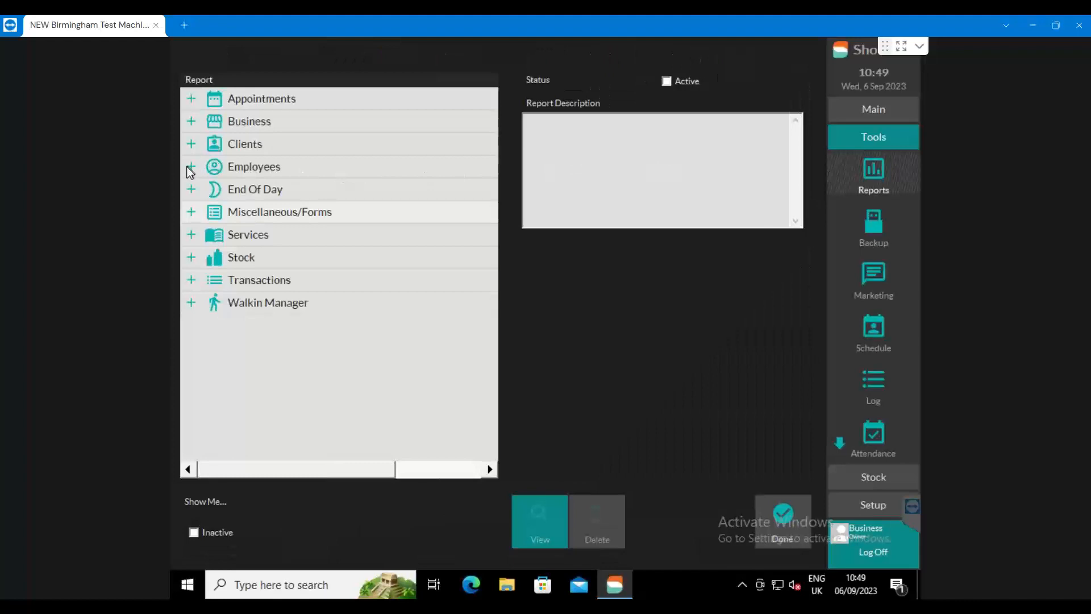
# - Open the Performance Summary employee report and check its employee selection and Display Figures Ex Tax options
pyautogui.click(191, 167)
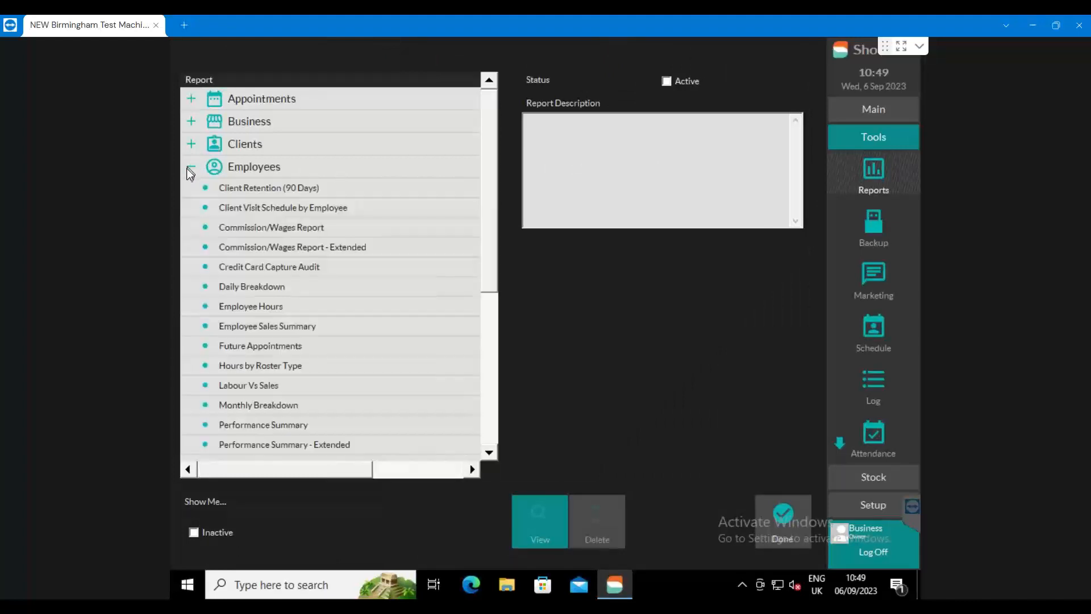
pyautogui.click(257, 427)
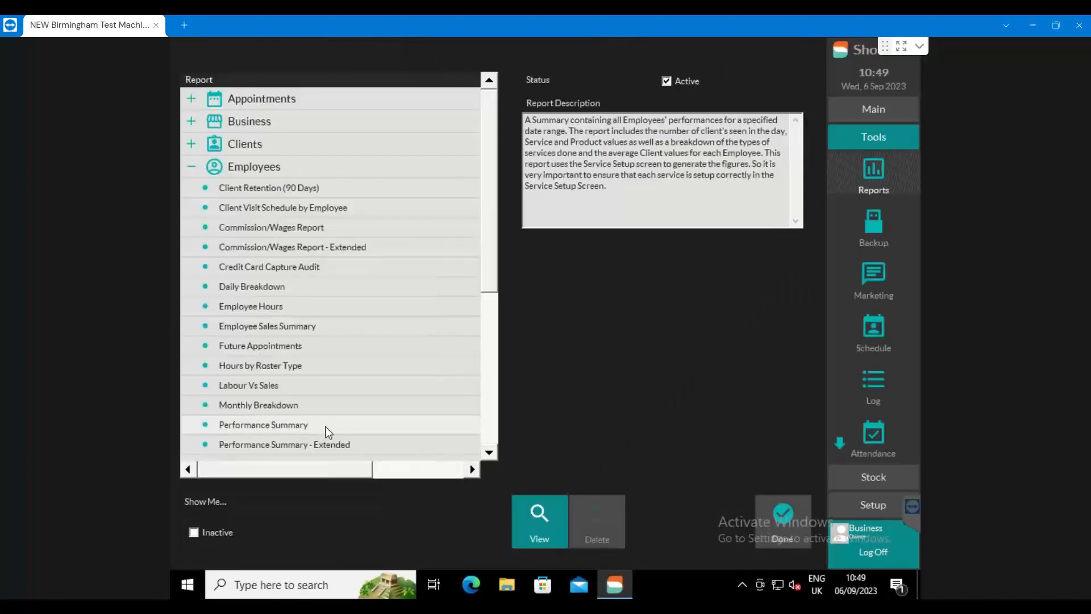
pyautogui.click(535, 512)
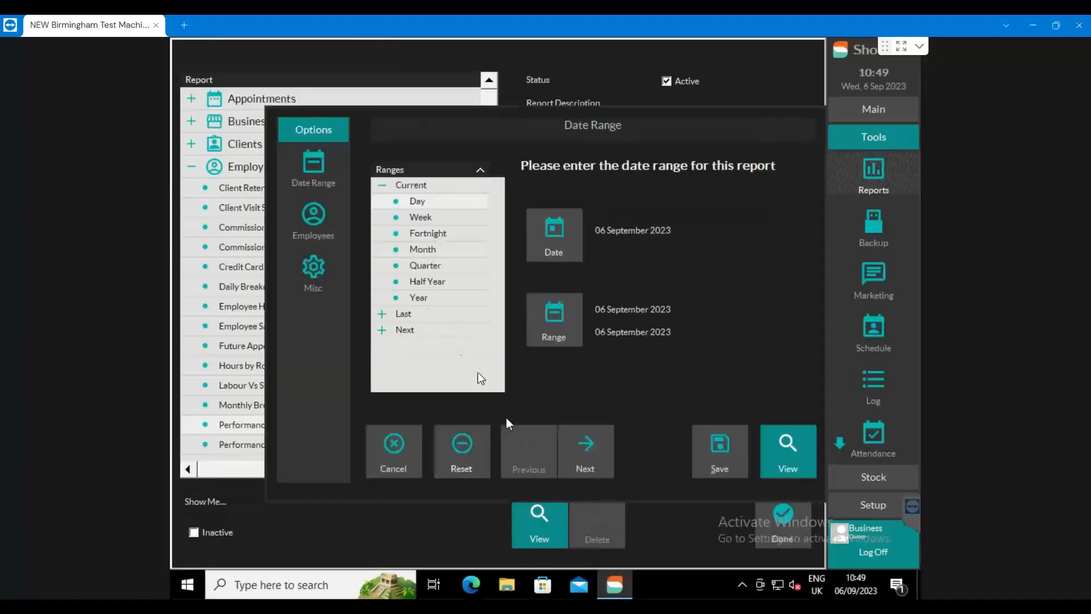
pyautogui.click(317, 213)
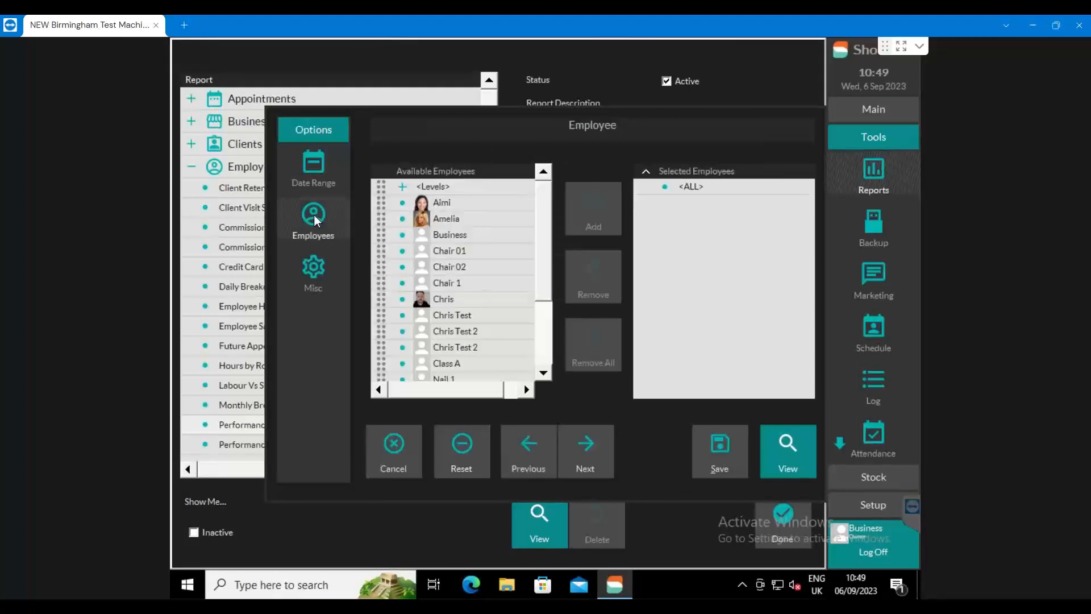
pyautogui.click(310, 272)
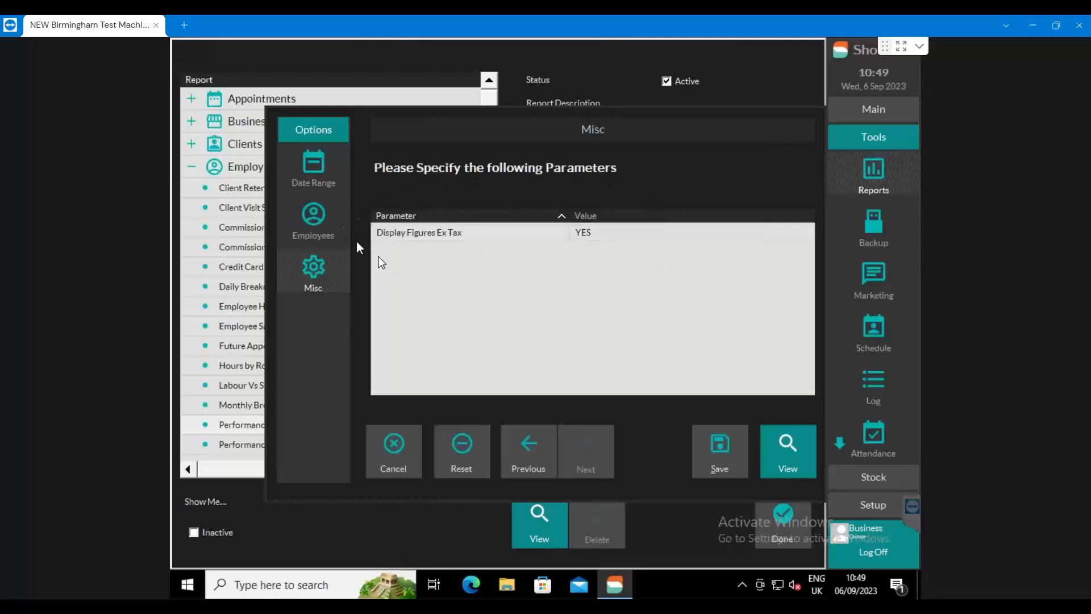
pyautogui.click(470, 209)
# - Run the Performance Summary report for the last month, 01 to 31 August 2023
pyautogui.click(321, 170)
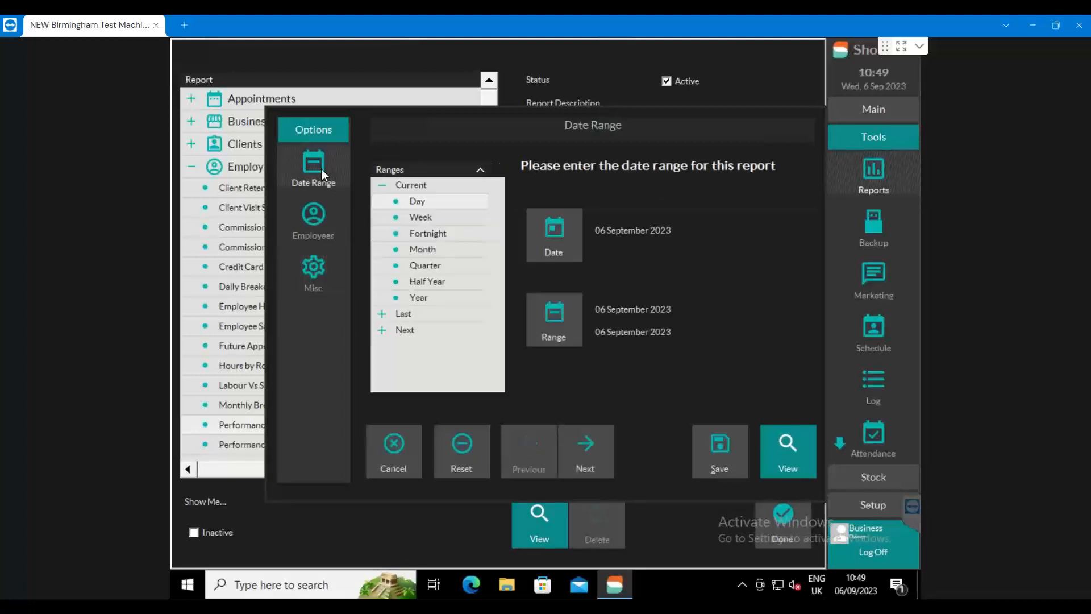
pyautogui.click(382, 314)
pyautogui.click(423, 254)
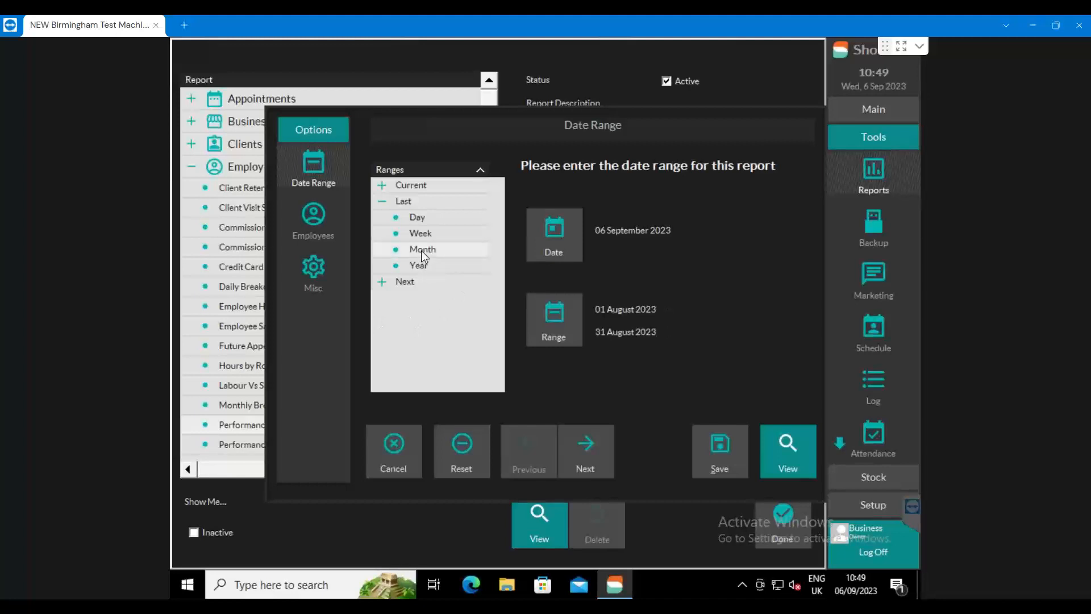
pyautogui.click(784, 446)
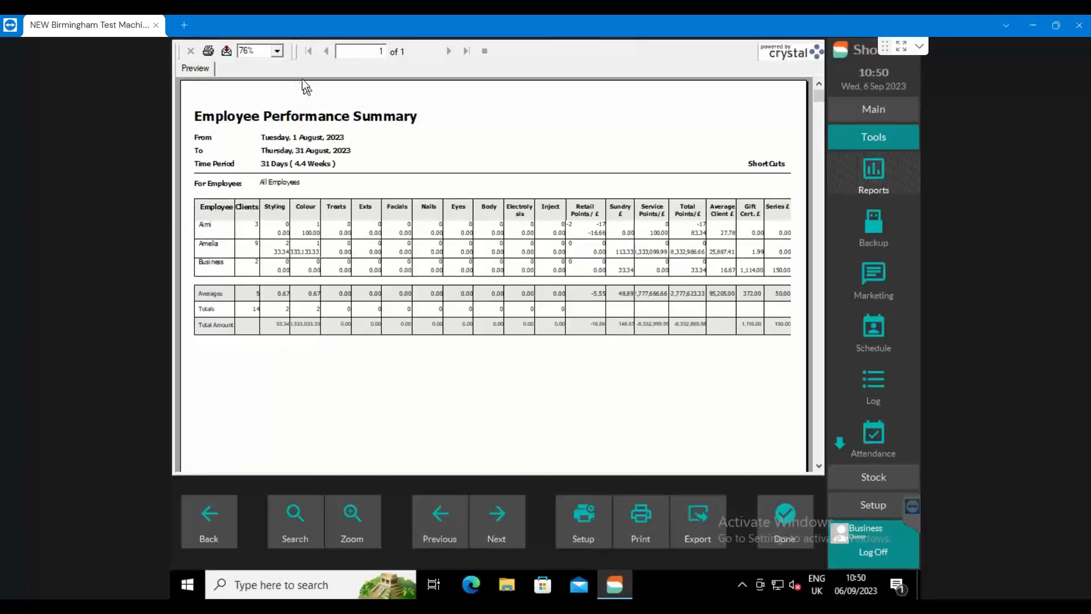
# - Enlarge the August report to 100% and examine the second employee's service category and retail figures
pyautogui.click(276, 51)
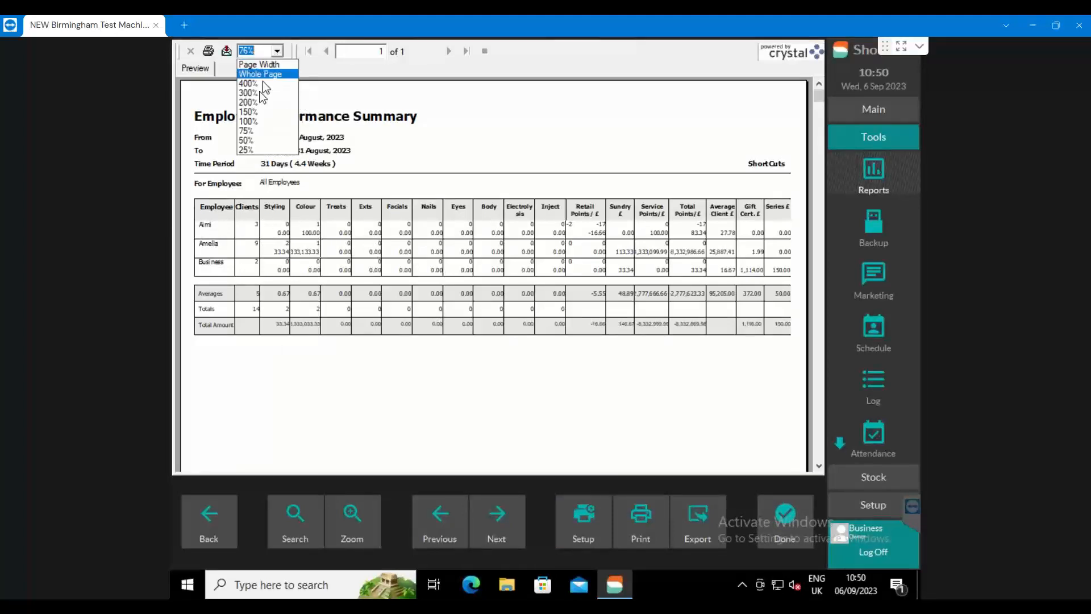
pyautogui.click(250, 121)
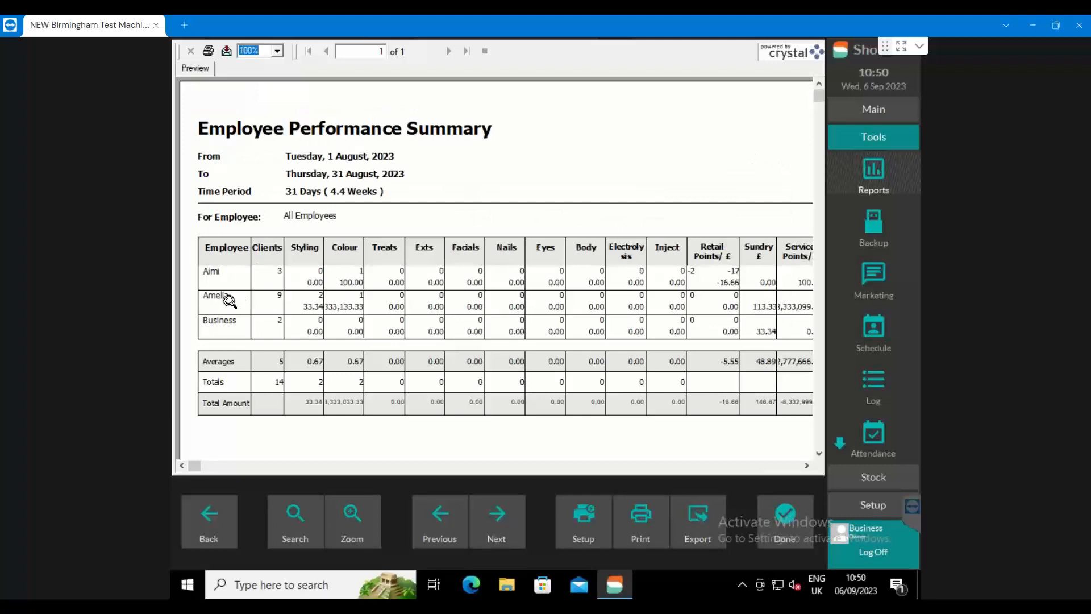
pyautogui.click(221, 297)
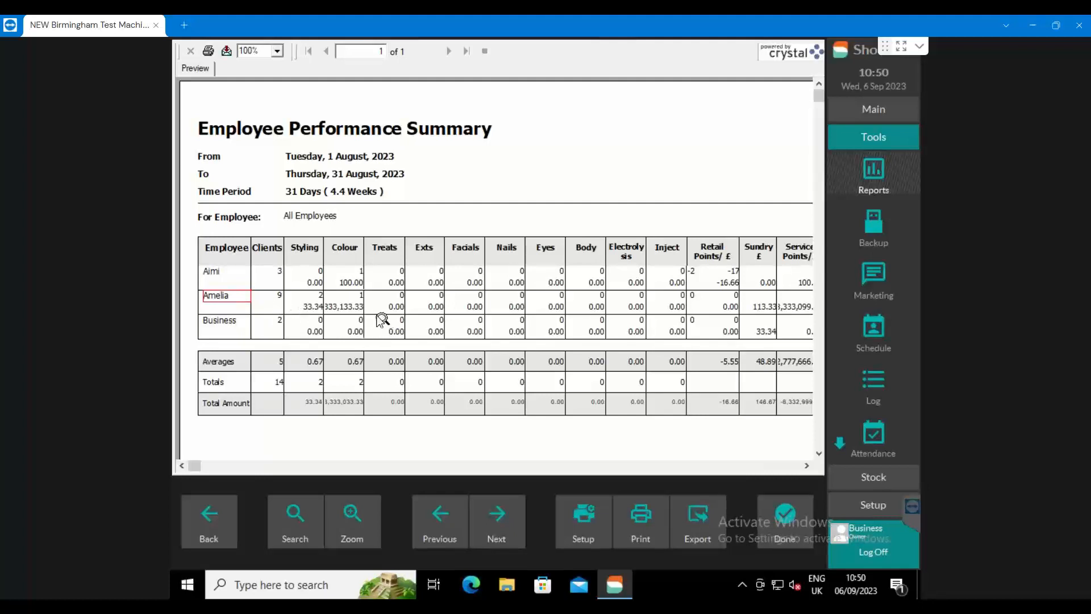
pyautogui.click(359, 295)
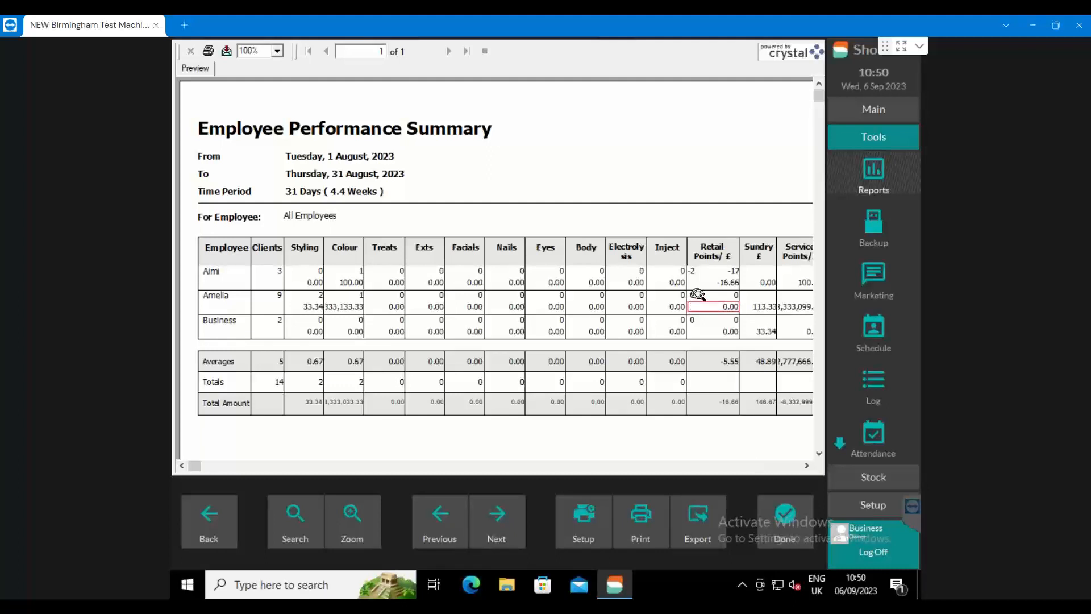
# - Rerun the Performance Summary for the current month, 01 to 30 September 2023, and enlarge it to 100%
pyautogui.click(212, 516)
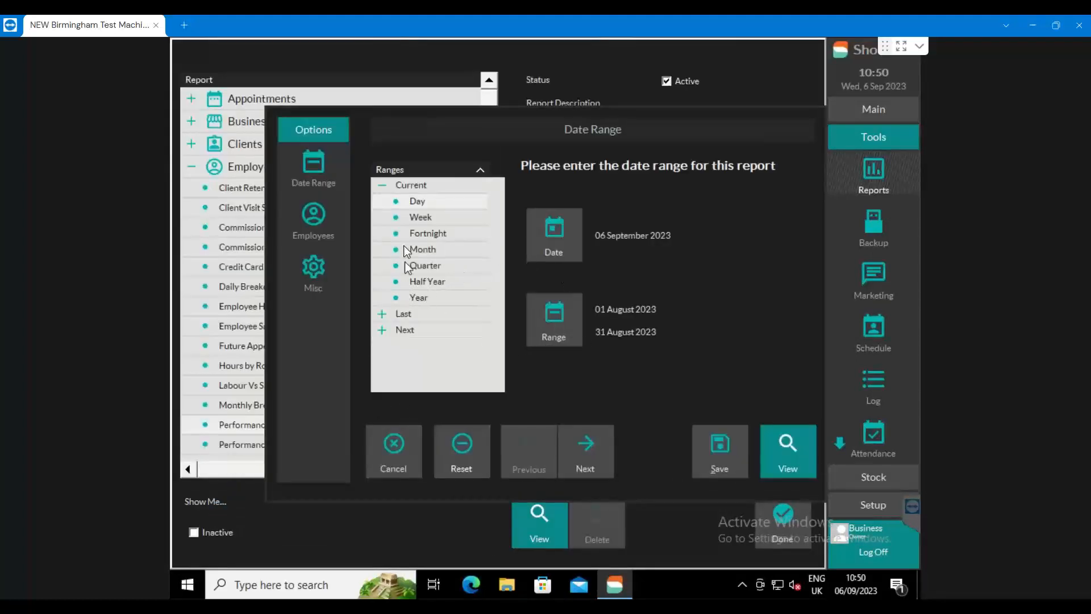
pyautogui.click(421, 250)
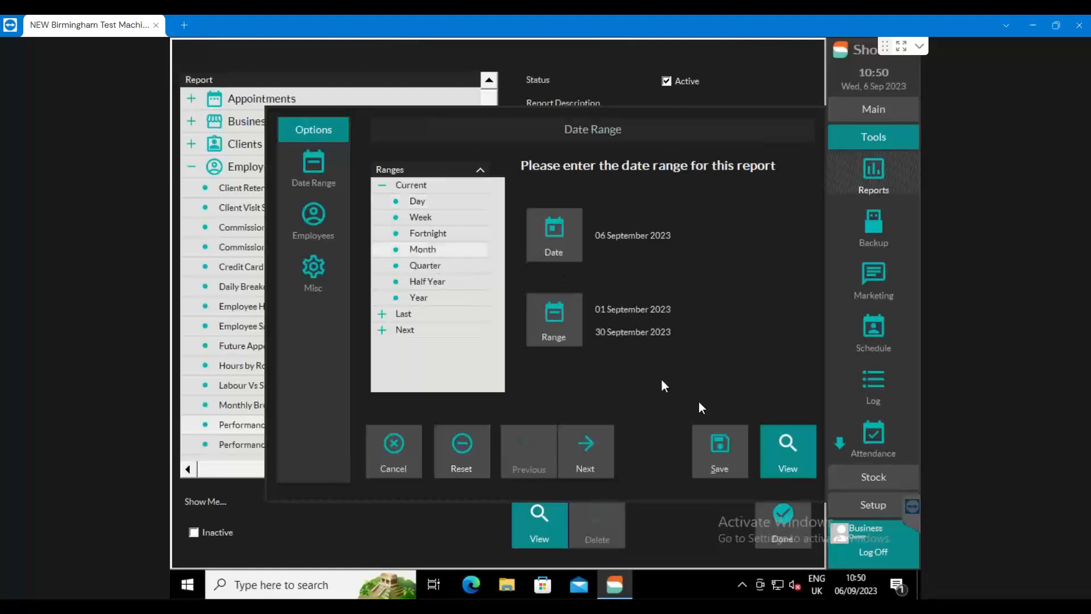
pyautogui.click(771, 451)
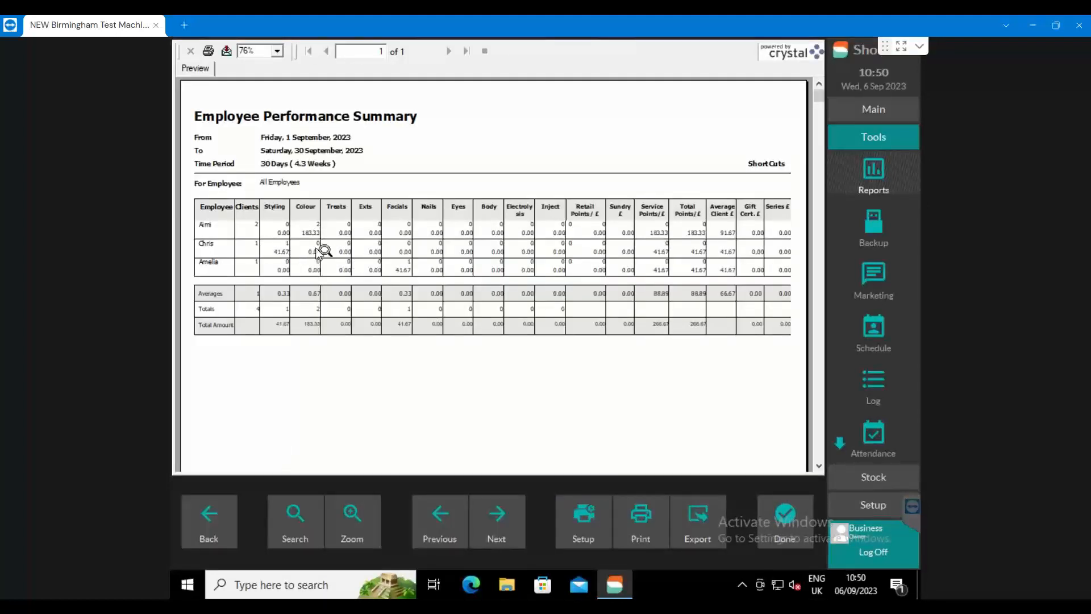
pyautogui.click(277, 51)
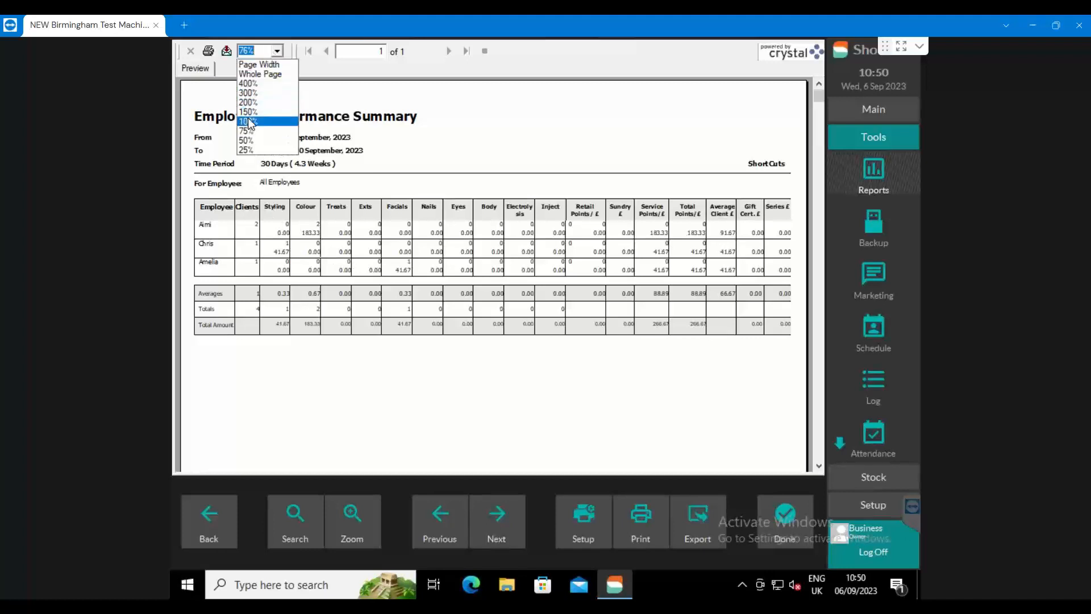
pyautogui.click(248, 121)
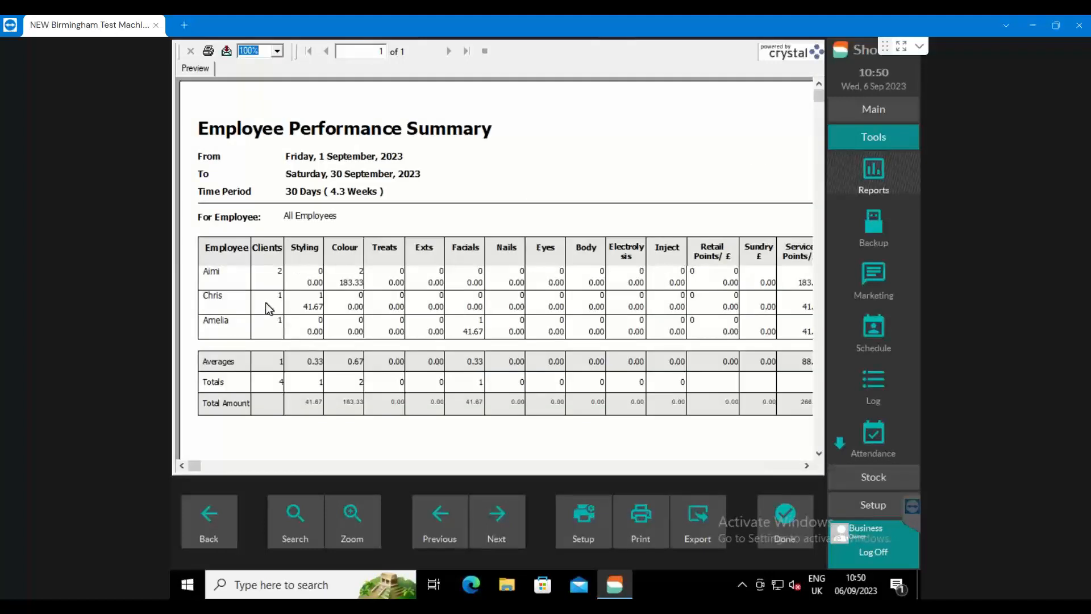
# - Compare the first employee's client count with the Styling and Colour service counts in the September report
pyautogui.click(278, 273)
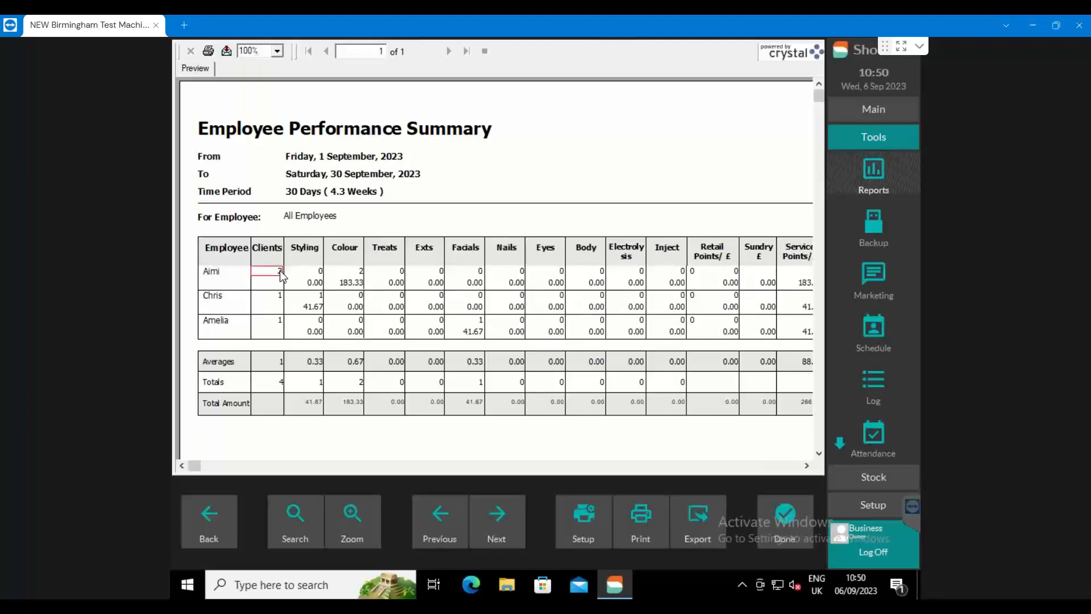
pyautogui.click(359, 272)
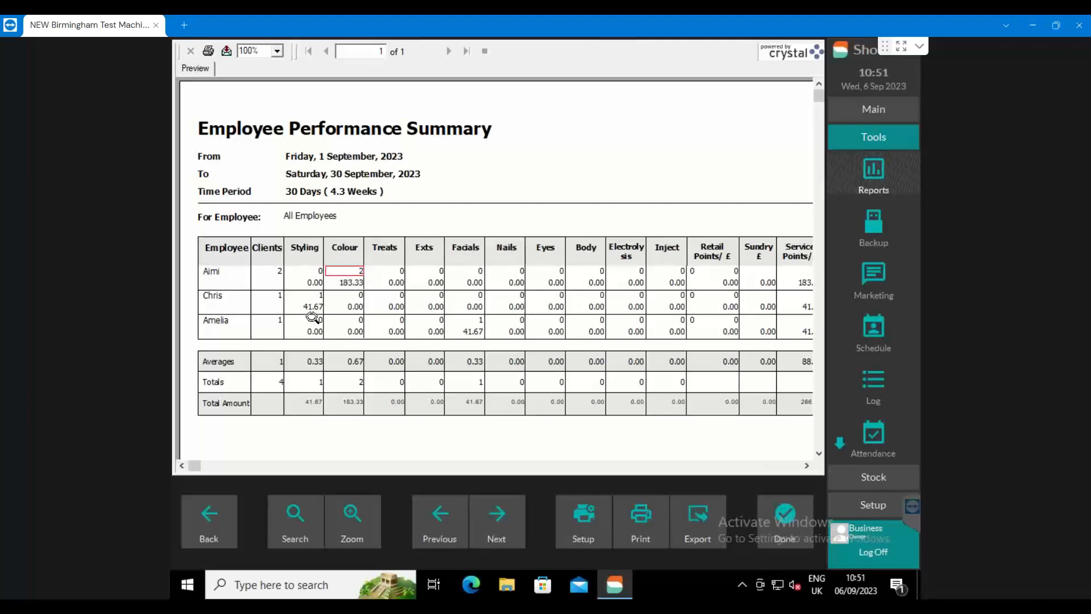
pyautogui.click(278, 276)
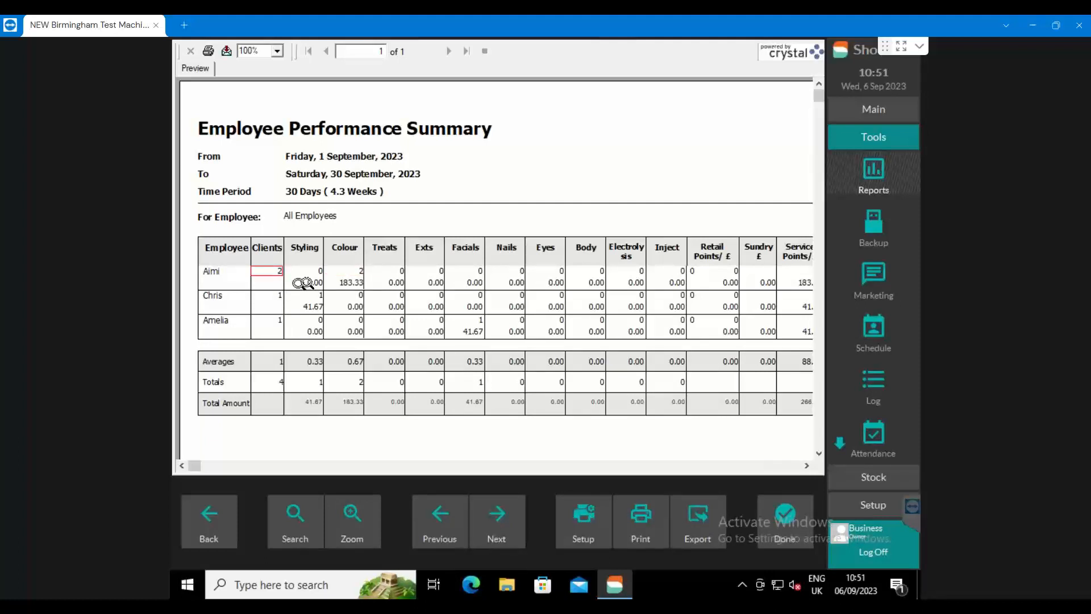
pyautogui.click(316, 271)
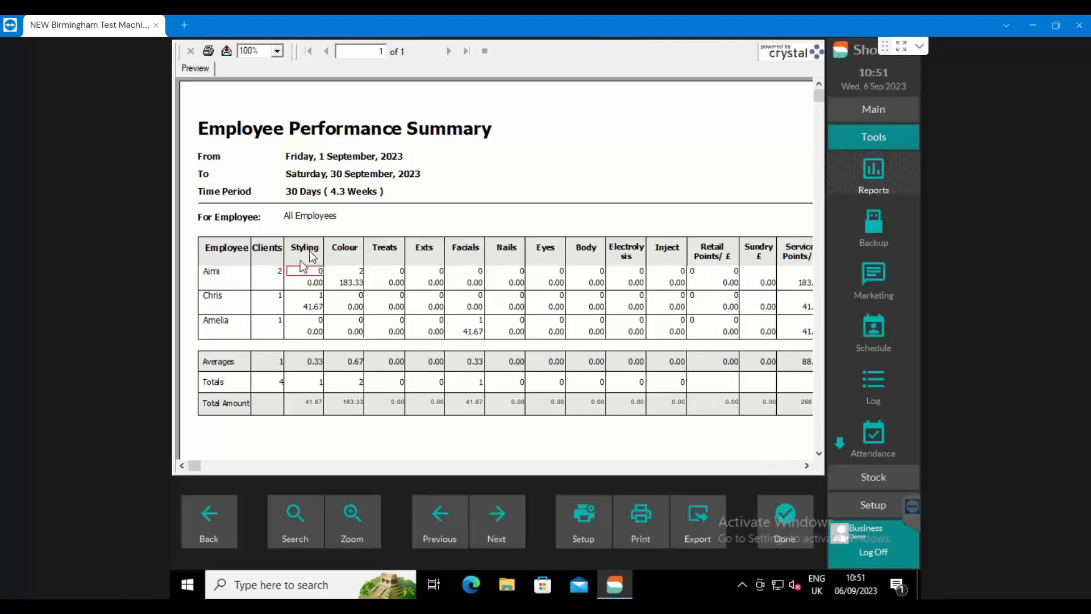
pyautogui.click(344, 273)
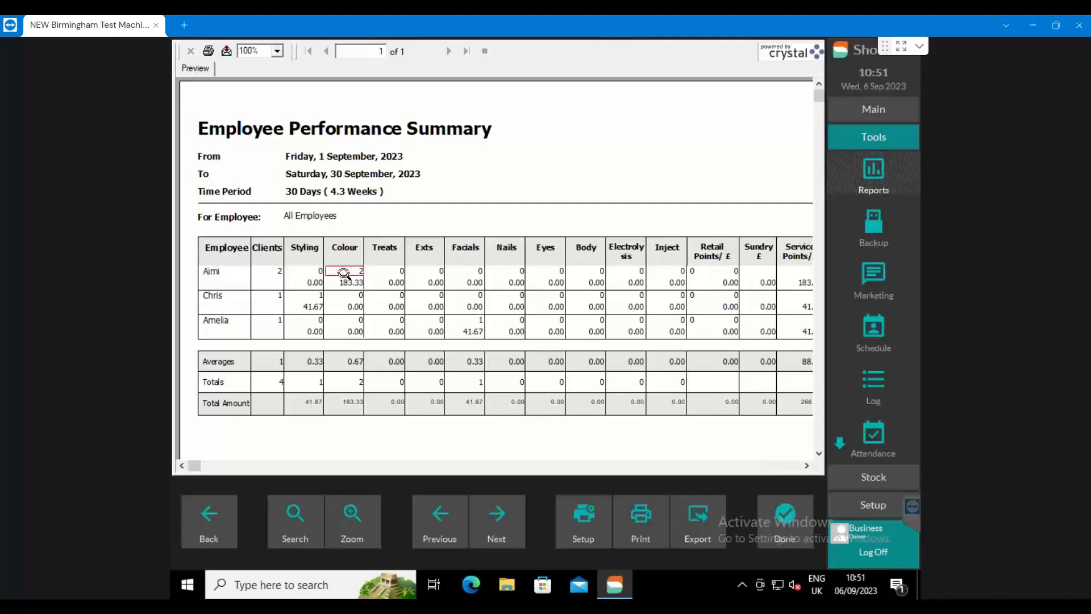
pyautogui.click(279, 274)
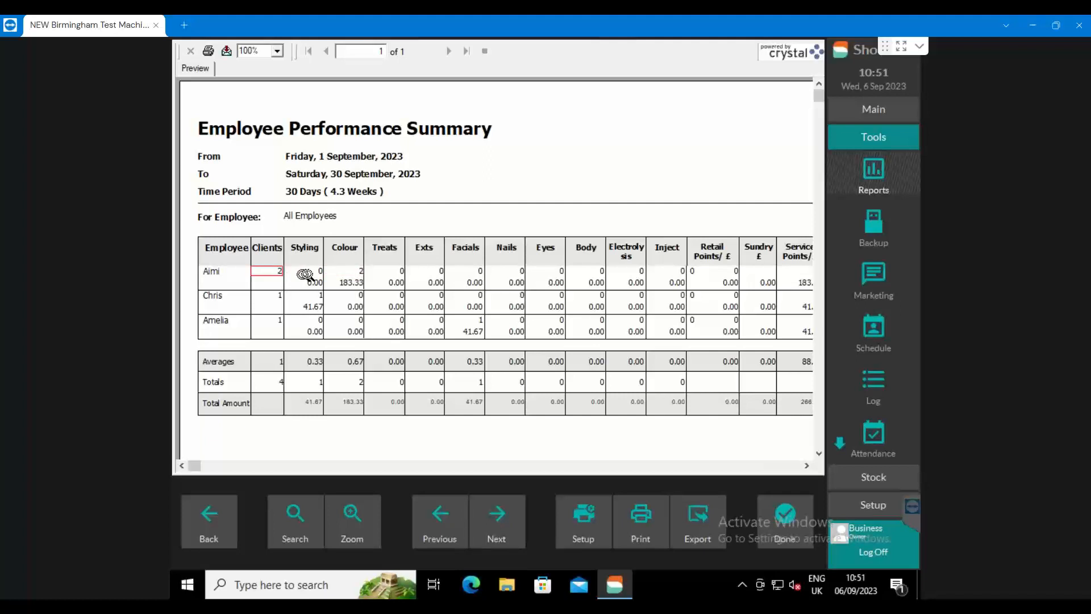
pyautogui.click(359, 274)
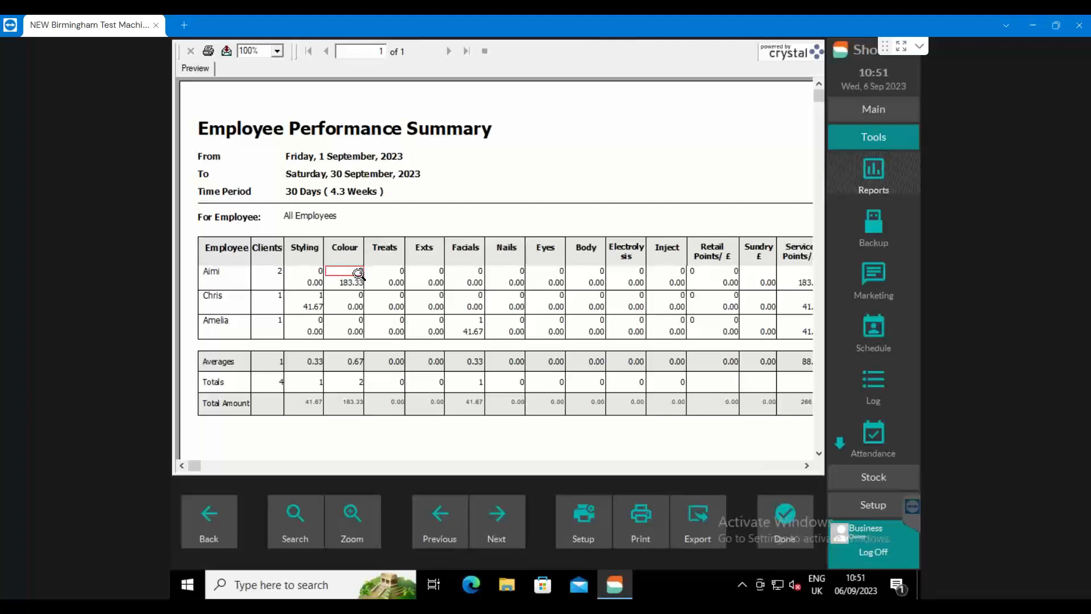
pyautogui.click(341, 249)
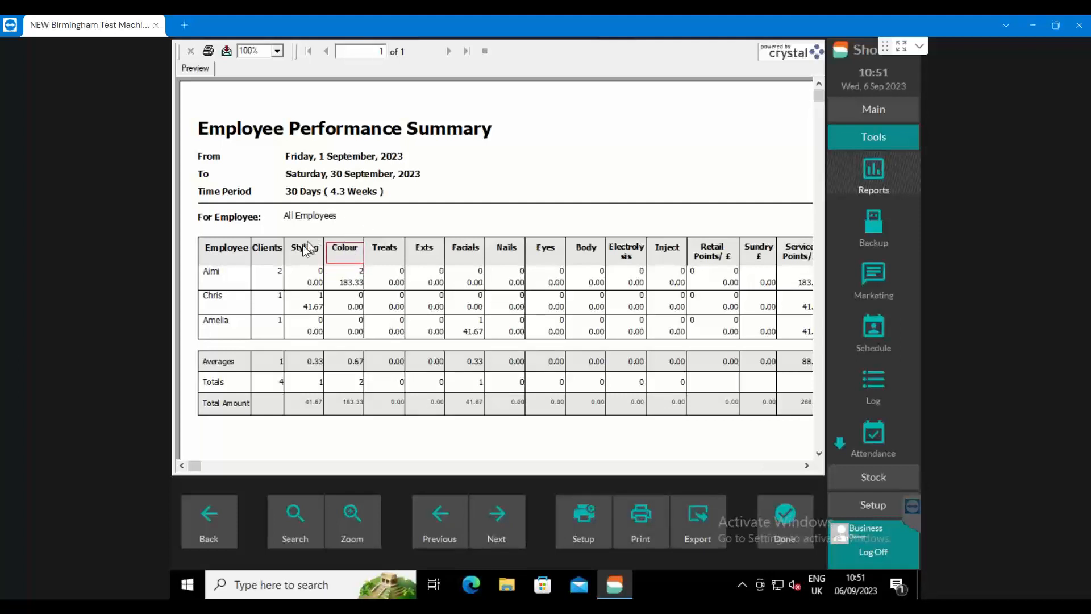
pyautogui.click(300, 251)
pyautogui.click(320, 271)
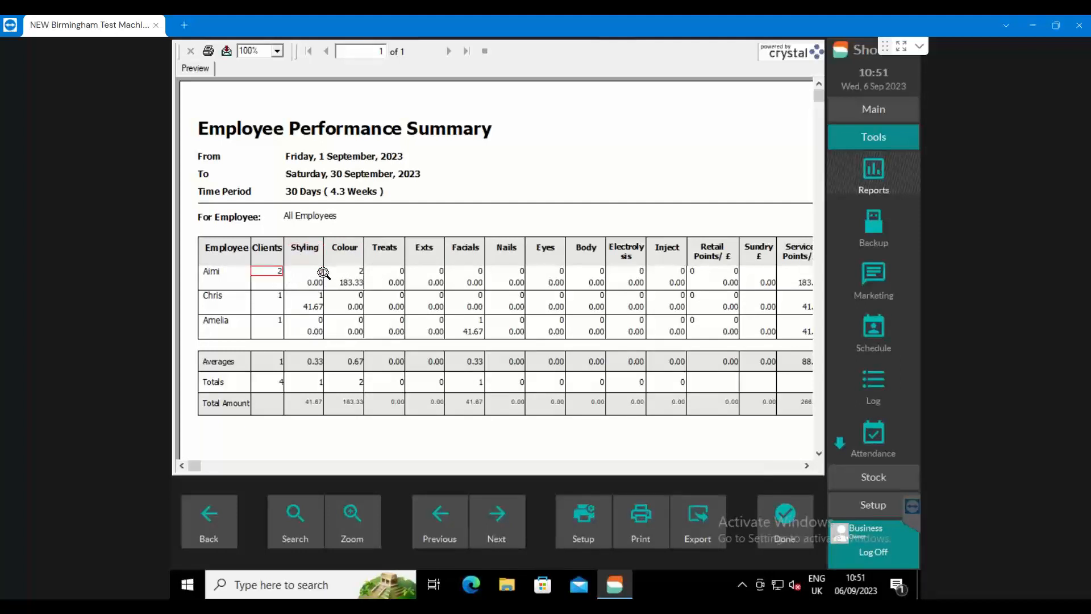
pyautogui.click(357, 272)
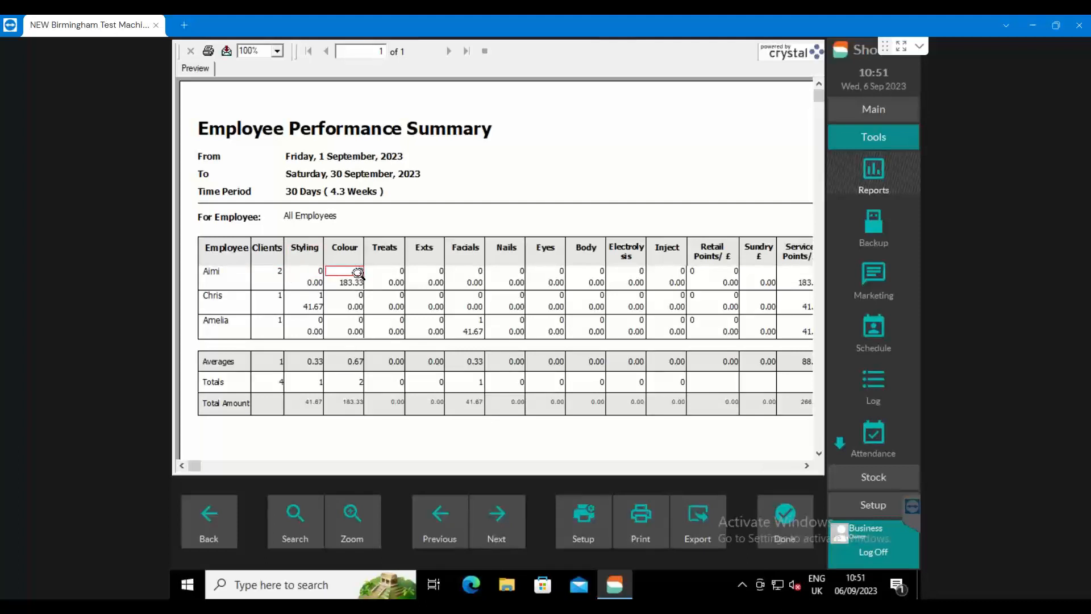
# - Examine the service category columns from Styling, Colour, Treats and Exts through Facials and Nails in the September report
pyautogui.click(307, 256)
pyautogui.click(349, 260)
pyautogui.click(389, 254)
pyautogui.click(424, 249)
pyautogui.click(472, 256)
pyautogui.click(508, 251)
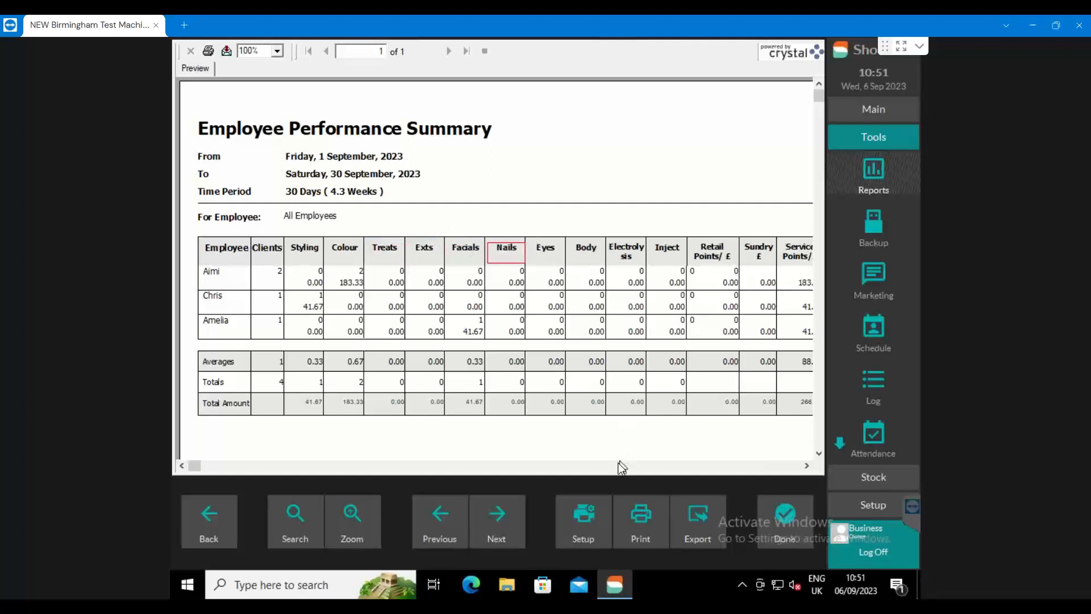
# - Review the report's service, total and average client value columns, and close the report and report list to return to the appointment book
pyautogui.click(674, 466)
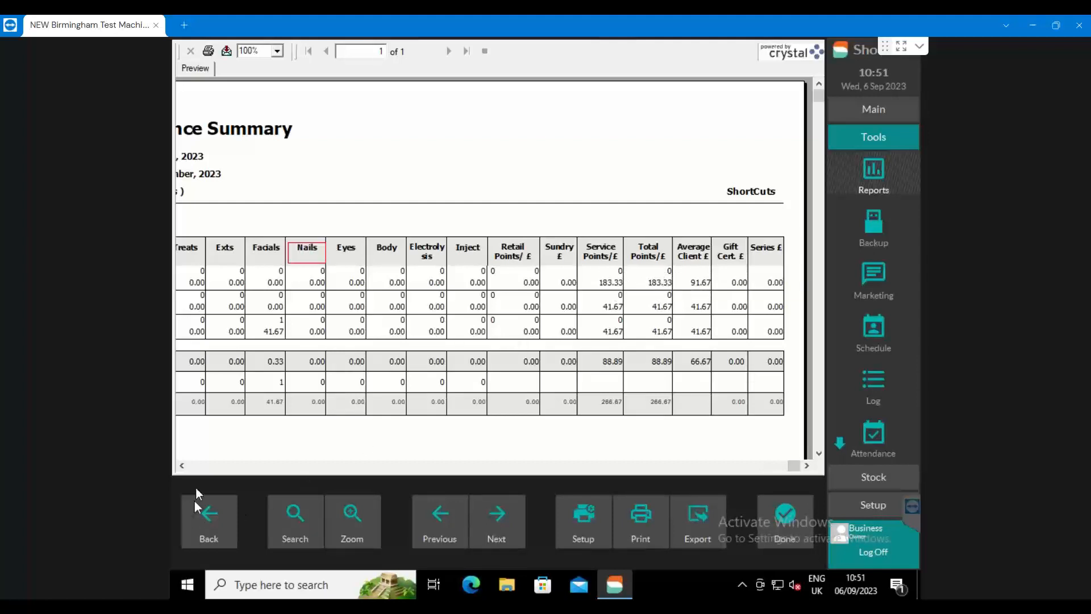
pyautogui.click(185, 467)
pyautogui.click(186, 468)
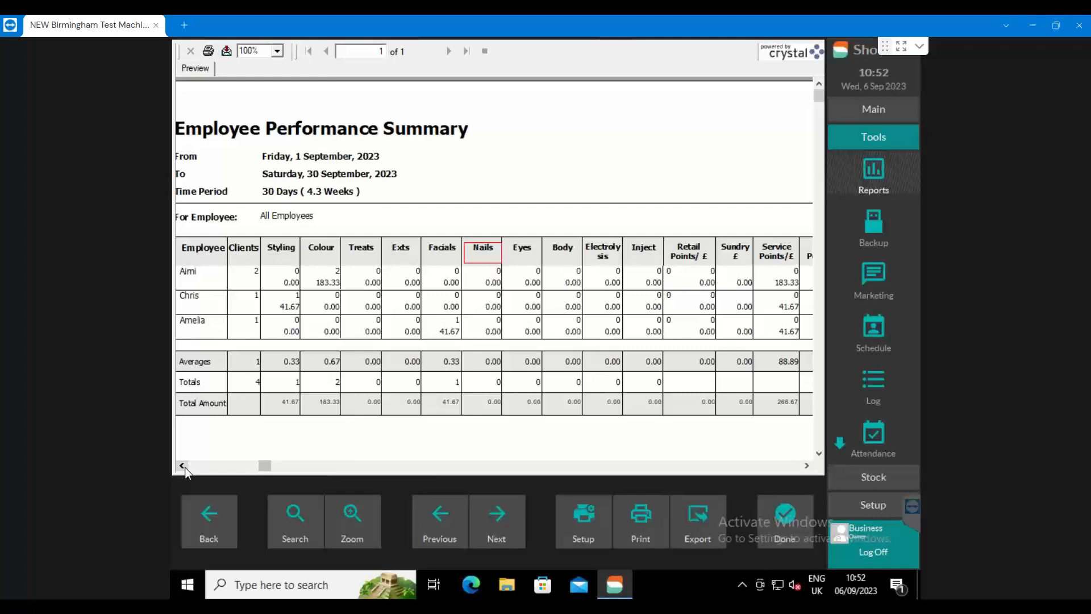
pyautogui.click(181, 466)
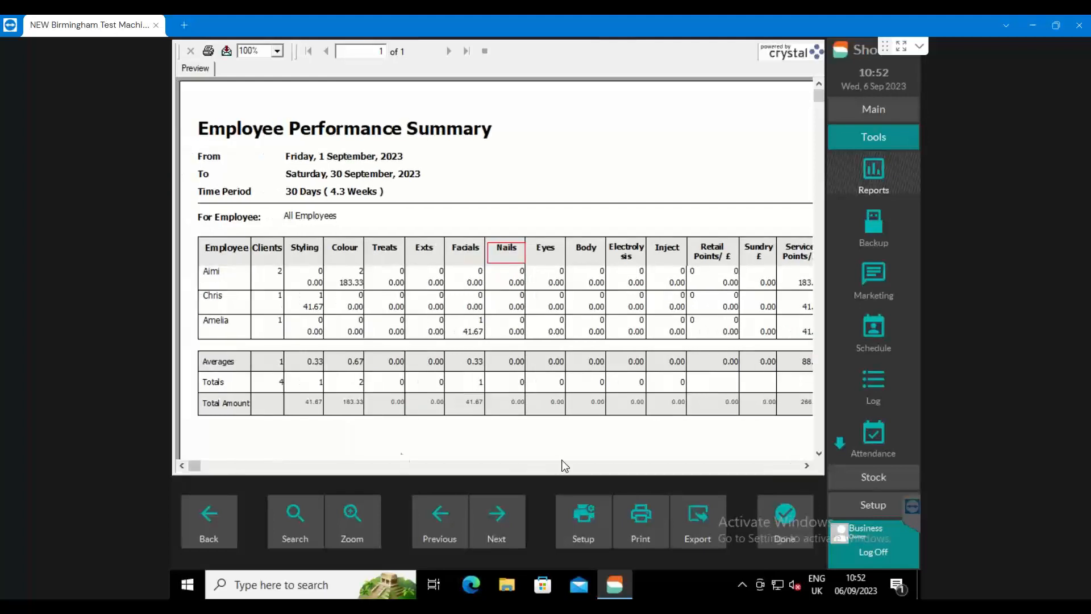
pyautogui.click(768, 514)
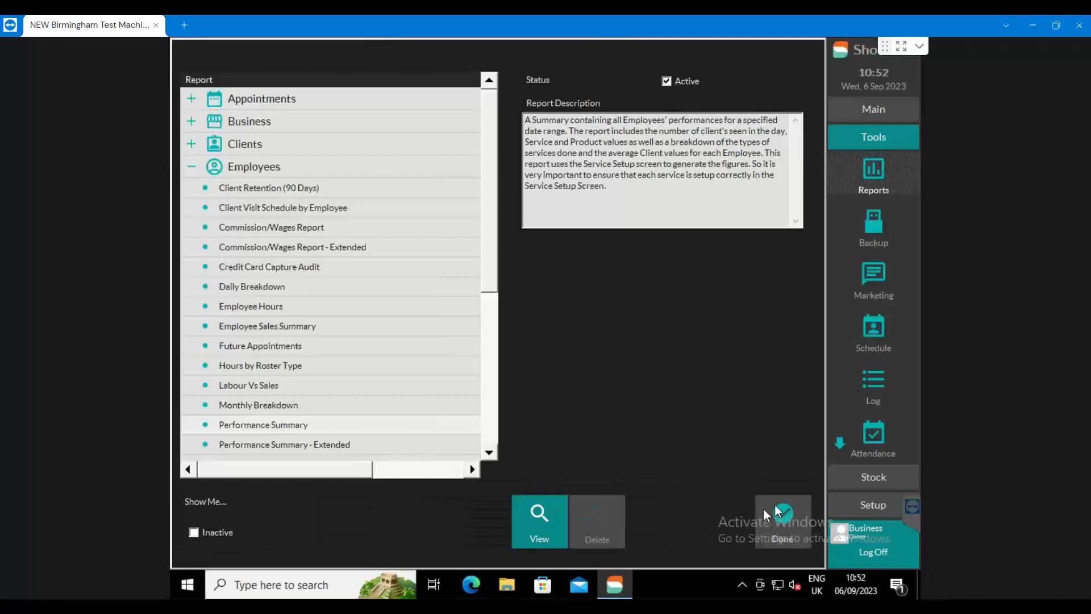
pyautogui.click(761, 515)
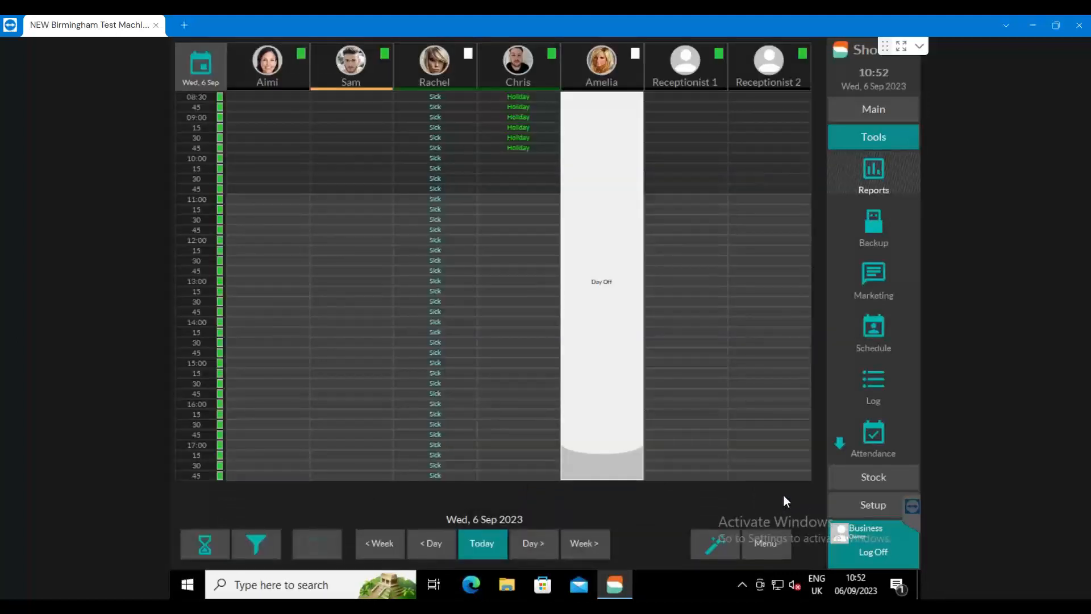